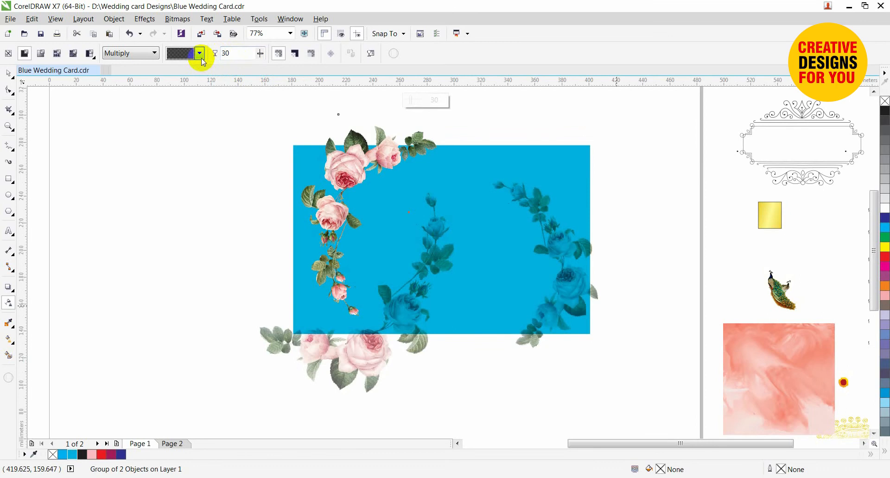
# Step: Set the Multiply transparency of the faded rose group to 30
pyautogui.write('30')
pyautogui.press('Return')
pyautogui.press('space')
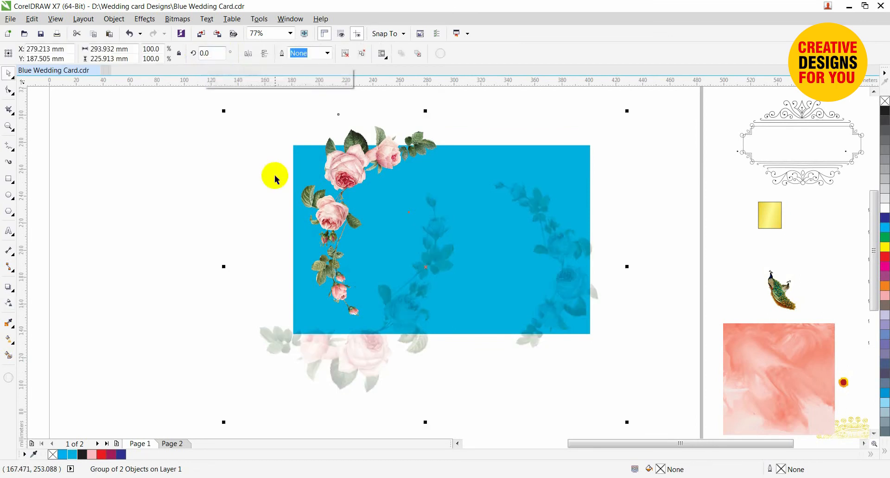
# Step: PowerClip the faded rose group inside the blue card rectangle
pyautogui.rightClick(580, 240)
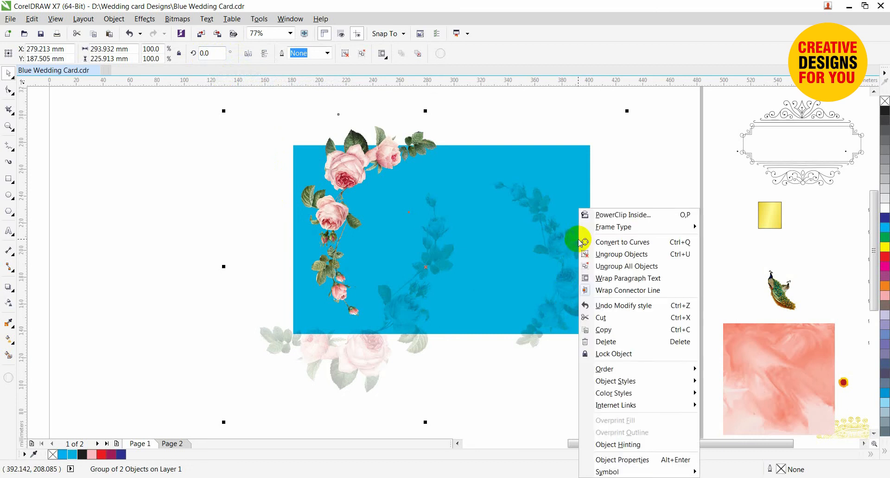
pyautogui.click(621, 215)
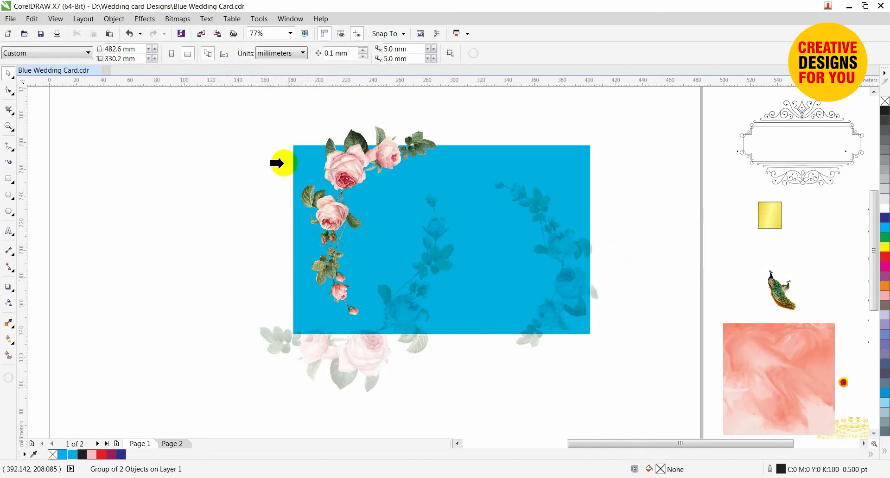
pyautogui.click(496, 155)
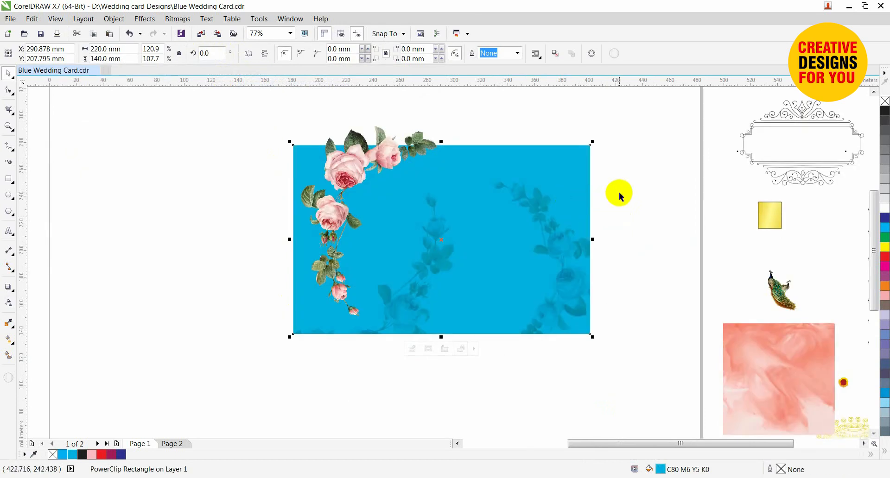
pyautogui.click(621, 194)
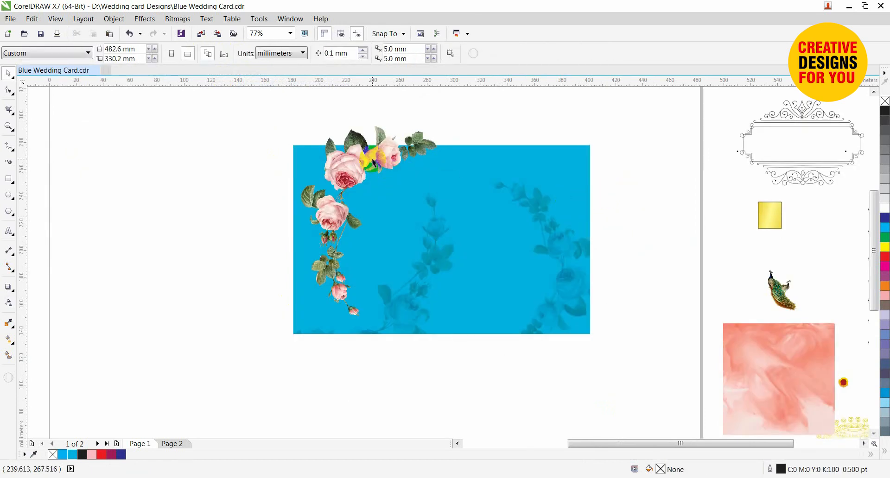
# Step: PowerClip the full-colour rose bitmap inside the blue card rectangle
pyautogui.click(374, 163)
pyautogui.rightClick(393, 147)
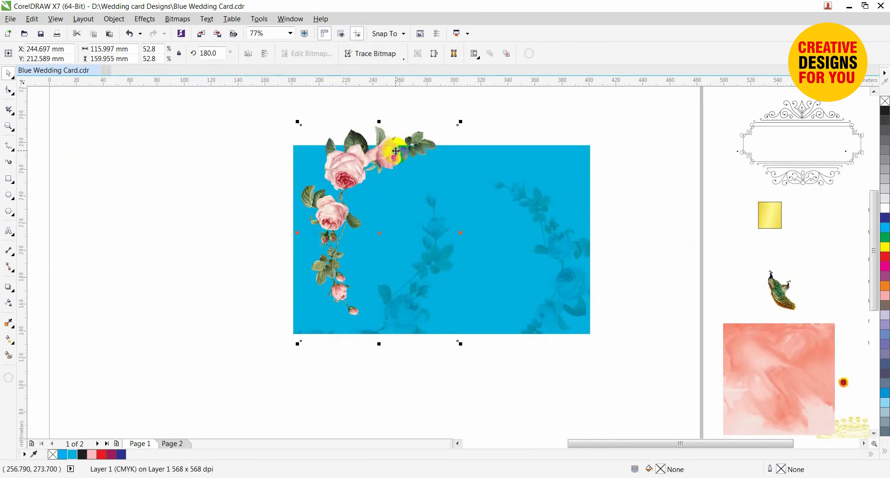
pyautogui.click(428, 154)
pyautogui.click(527, 159)
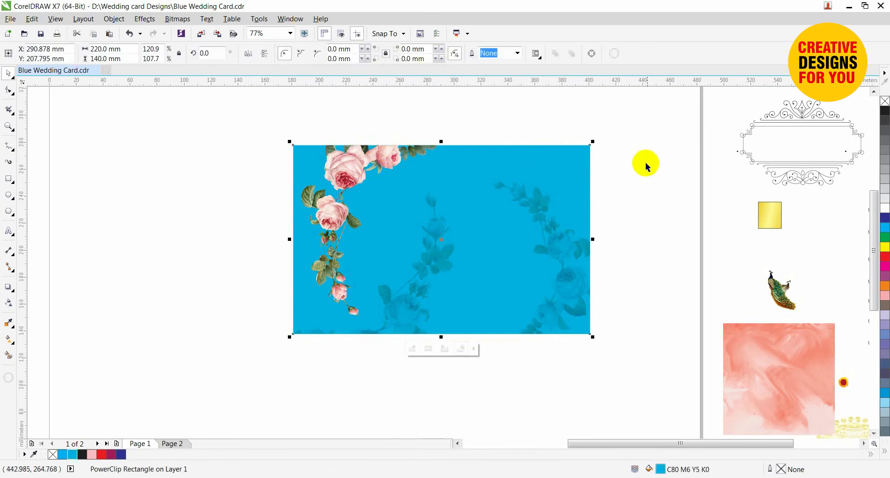
pyautogui.click(646, 161)
# Step: Move the ornamental frame from the pasteboard onto the blue card, between the coloured and faded roses
pyautogui.press('F2')
pyautogui.moveTo(248, 125); pyautogui.dragTo(654, 359)
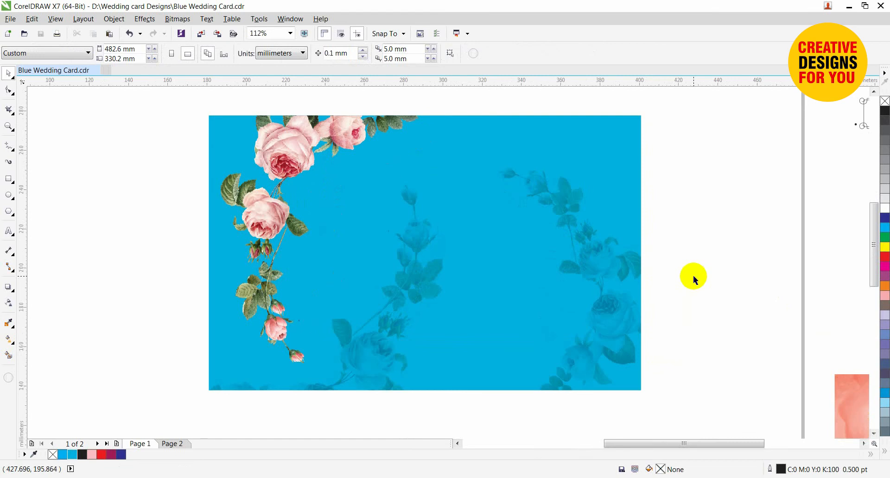
pyautogui.scroll(-2, 694, 276)
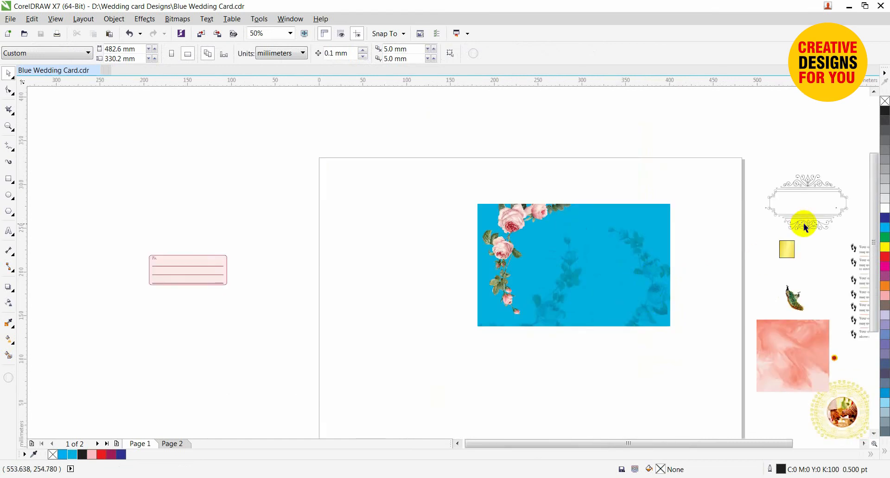
pyautogui.moveTo(806, 228); pyautogui.dragTo(588, 280)
pyautogui.press('F2')
pyautogui.moveTo(394, 180); pyautogui.dragTo(702, 354)
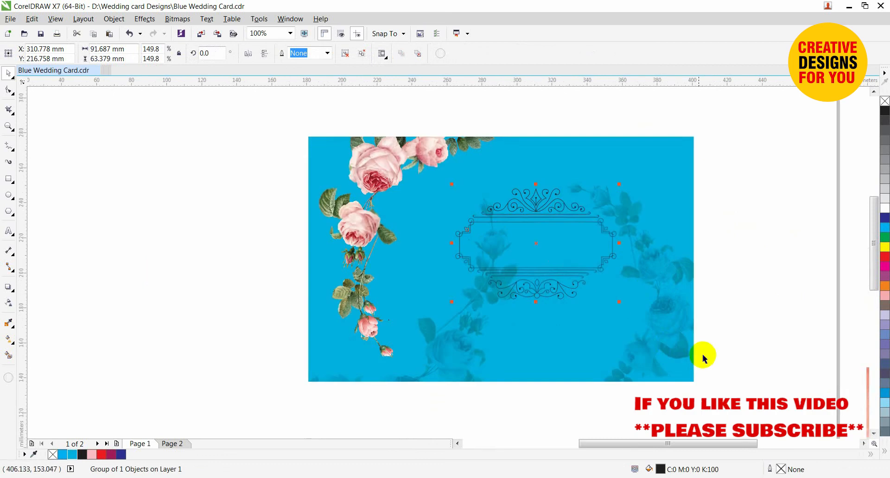
pyautogui.moveTo(573, 212); pyautogui.dragTo(571, 214)
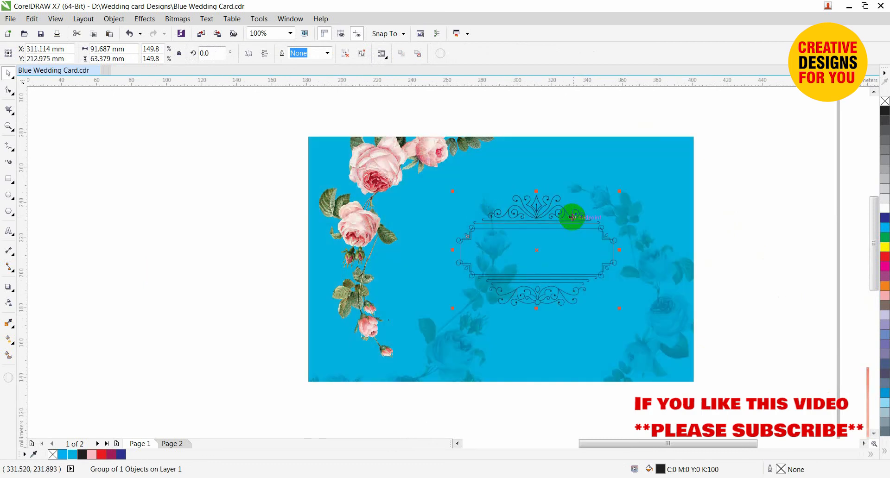
# Step: Colour the ornamental frame yellow and copy the gold gradient fill from the sample square onto it
pyautogui.rightClick(885, 248)
pyautogui.click(686, 294)
pyautogui.scroll(-1, 666, 264)
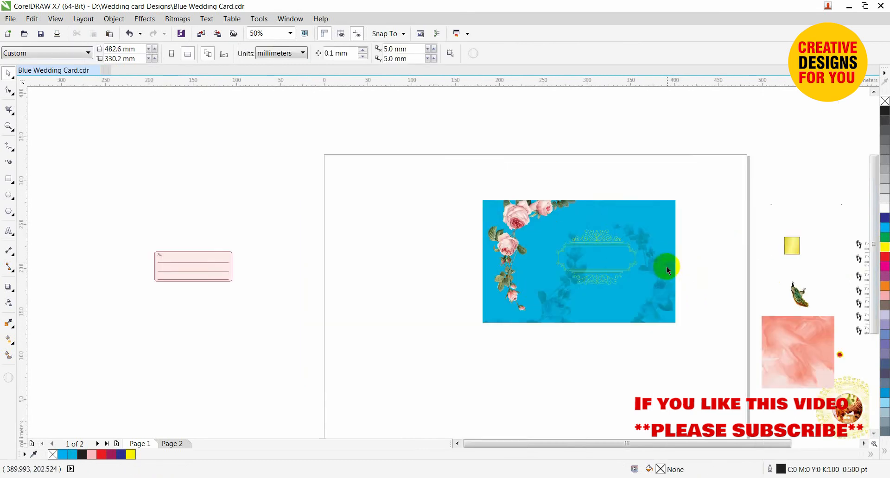
pyautogui.moveTo(419, 194); pyautogui.dragTo(783, 364)
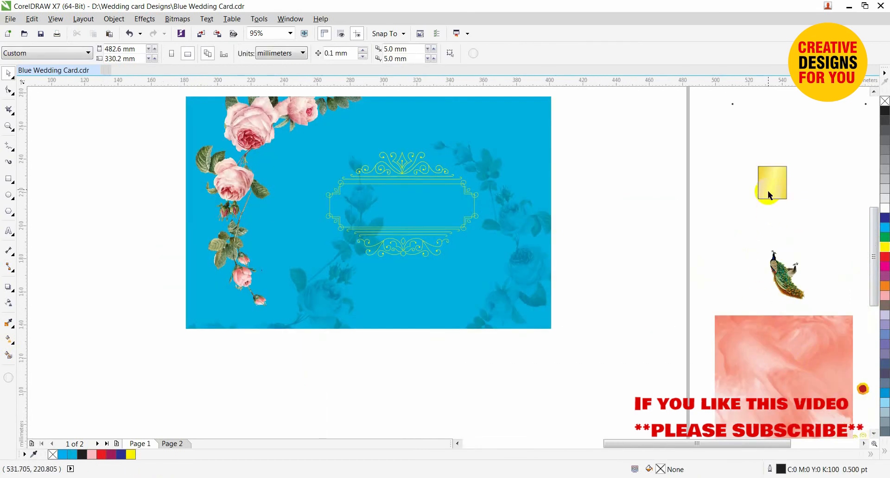
pyautogui.moveTo(773, 187); pyautogui.dragTo(400, 169)
pyautogui.click(373, 202)
pyautogui.click(294, 164)
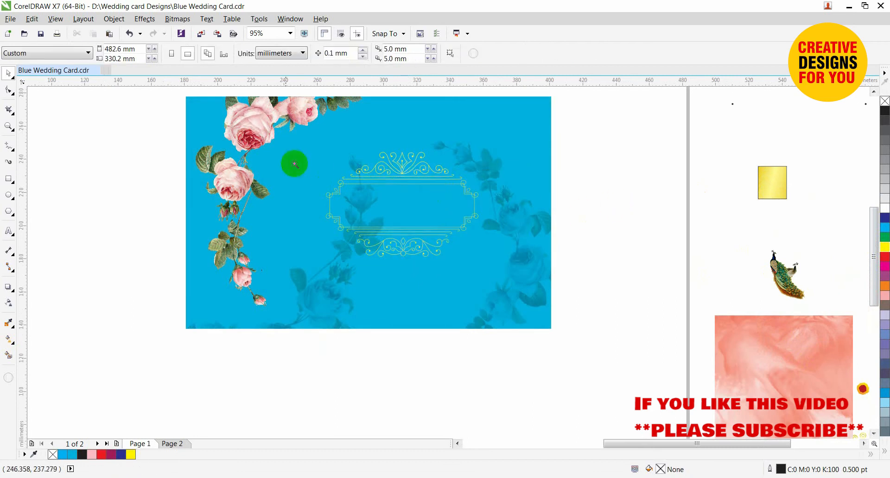
# Step: Draw two overlapping rectangles along the frame's inner outline, about 75 × 26 mm and about 87 × 14 mm
pyautogui.scroll(4, 552, 290)
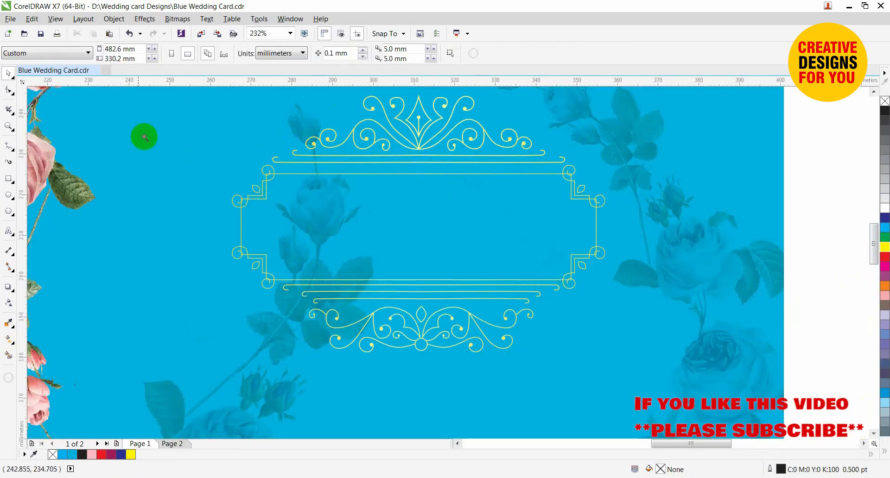
pyautogui.scroll(2, 420, 268)
pyautogui.press('F6')
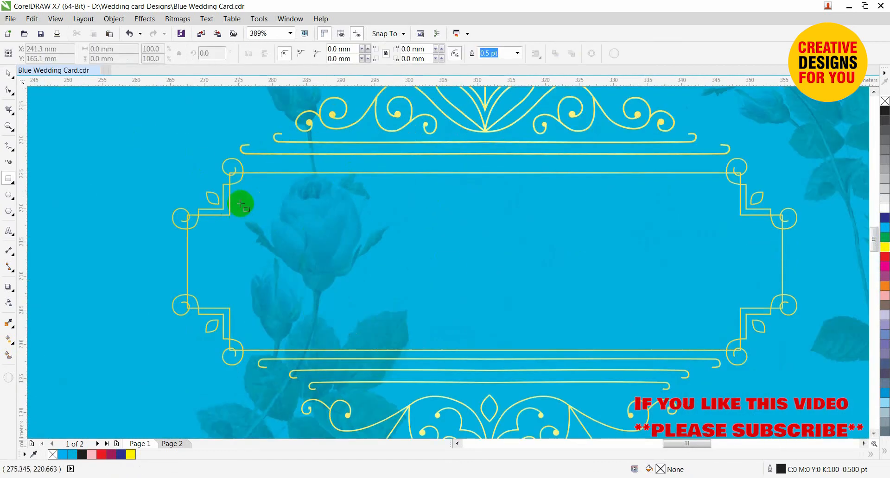
pyautogui.scroll(1, 742, 379)
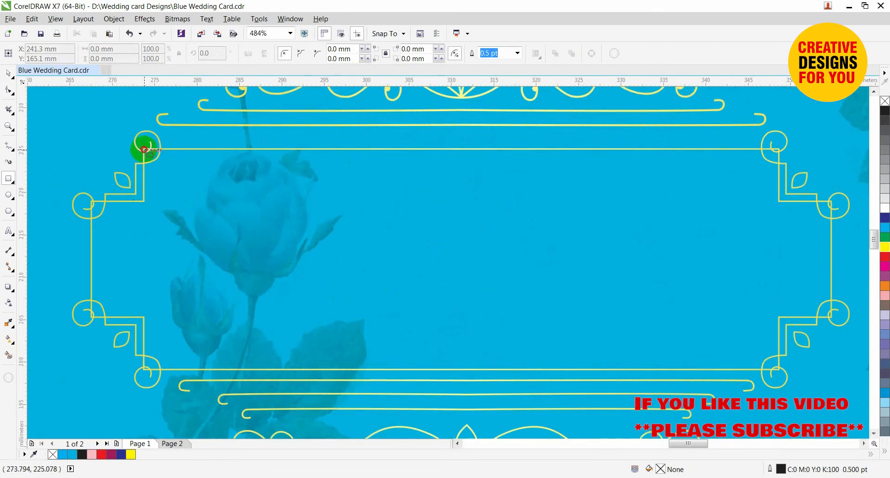
pyautogui.moveTo(144, 149); pyautogui.dragTo(778, 370)
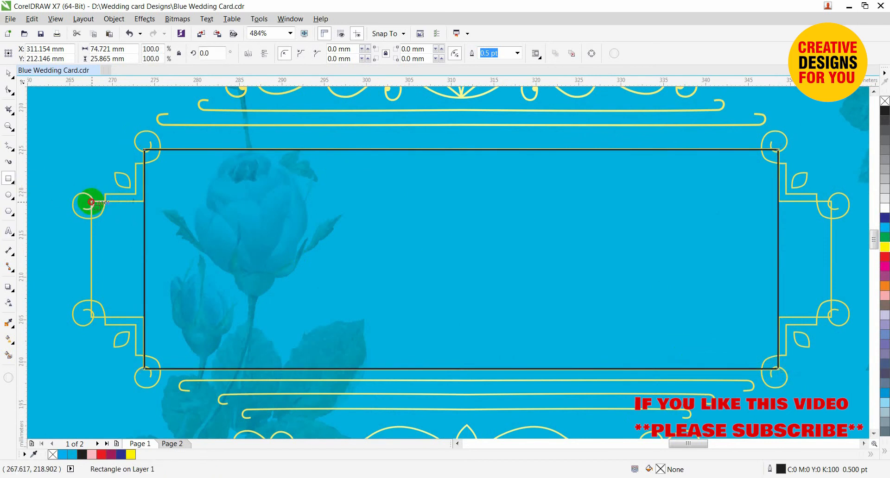
pyautogui.moveTo(91, 202); pyautogui.dragTo(832, 317)
# Step: Weld the two overlapping rectangles into a single stepped panel
pyautogui.press('space')
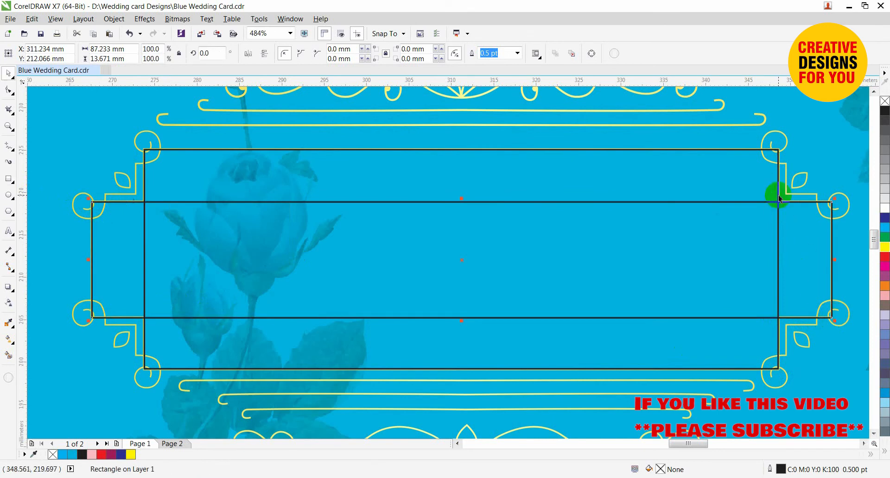
pyautogui.keyDown('shift'); pyautogui.click(779, 199); pyautogui.keyUp('shift')
pyautogui.click(108, 19)
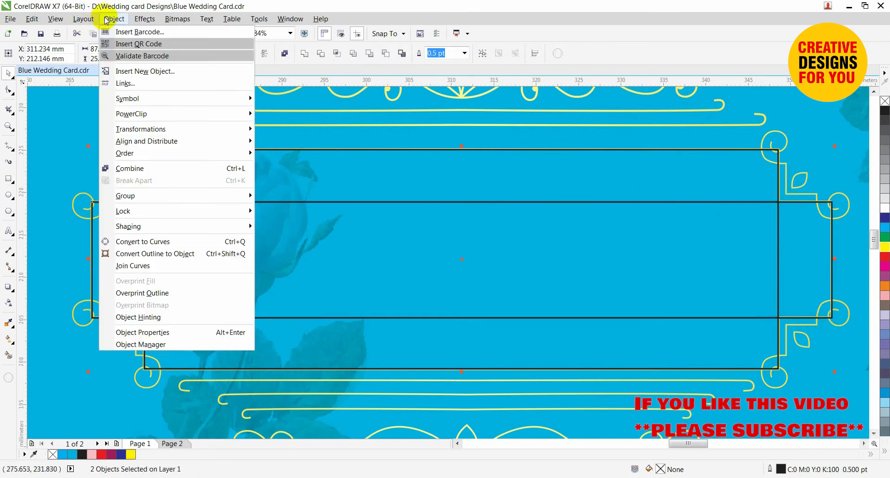
pyautogui.moveTo(183, 226)
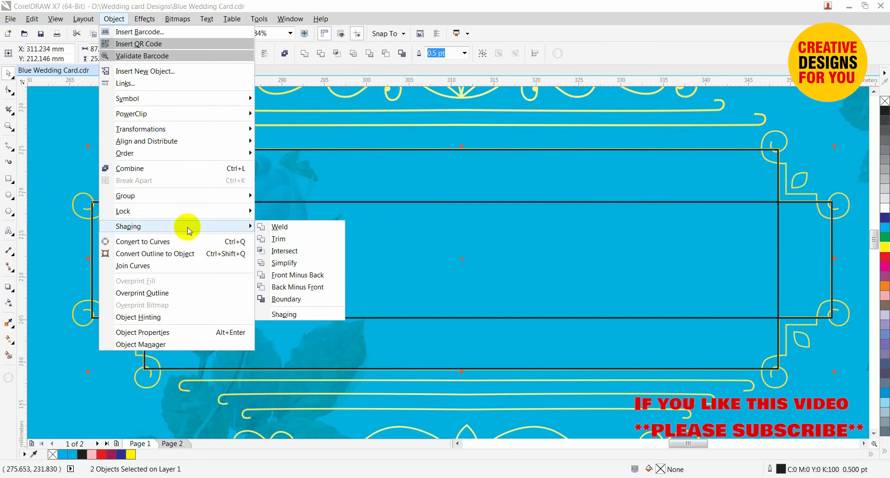
pyautogui.click(288, 226)
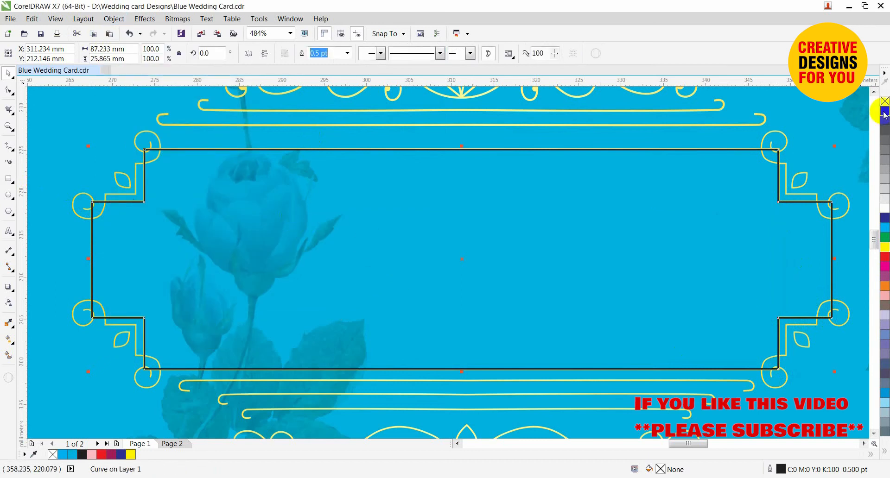
# Step: Fill the welded panel with black and bring the gold ornamental frame to the front
pyautogui.click(885, 114)
pyautogui.click(782, 134)
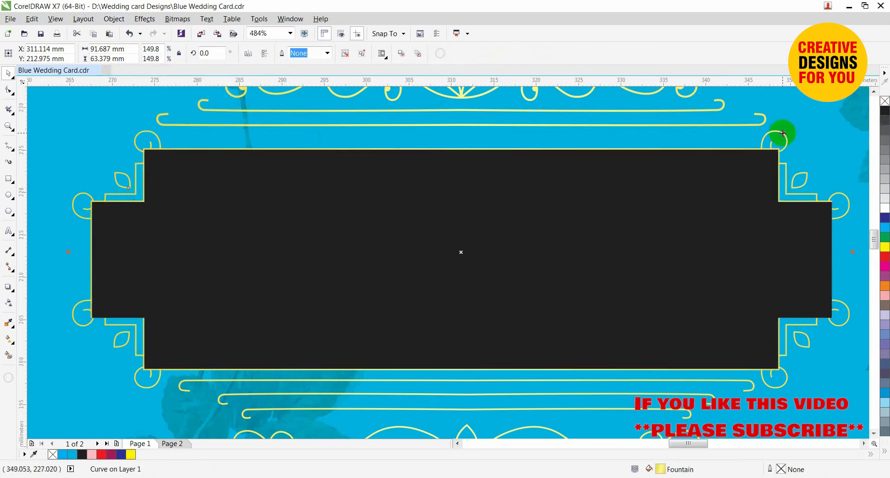
pyautogui.hotkey('shift', 'pageup')
# Step: Place a copy of the peach texture image at the panel, enlarge it to about 90 mm square and send it to the back
pyautogui.scroll(-6, 621, 193)
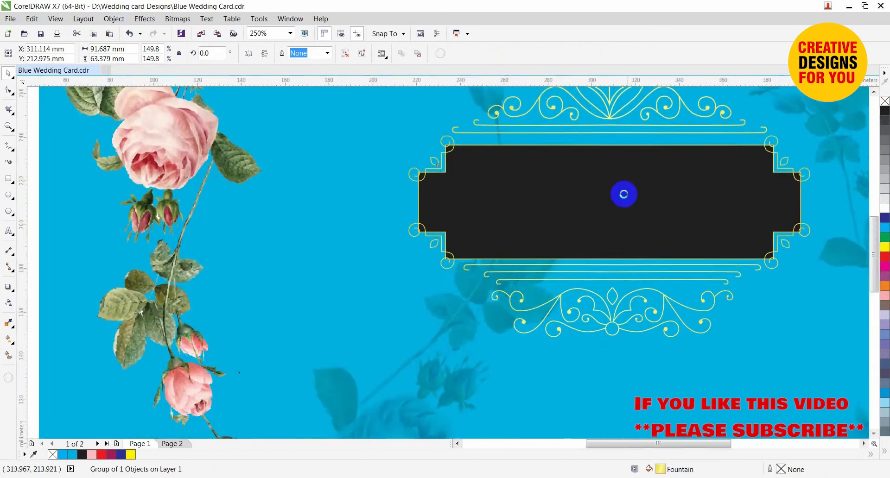
pyautogui.press('Escape')
pyautogui.moveTo(844, 287); pyautogui.dragTo(598, 194)
pyautogui.scroll(3, 750, 316)
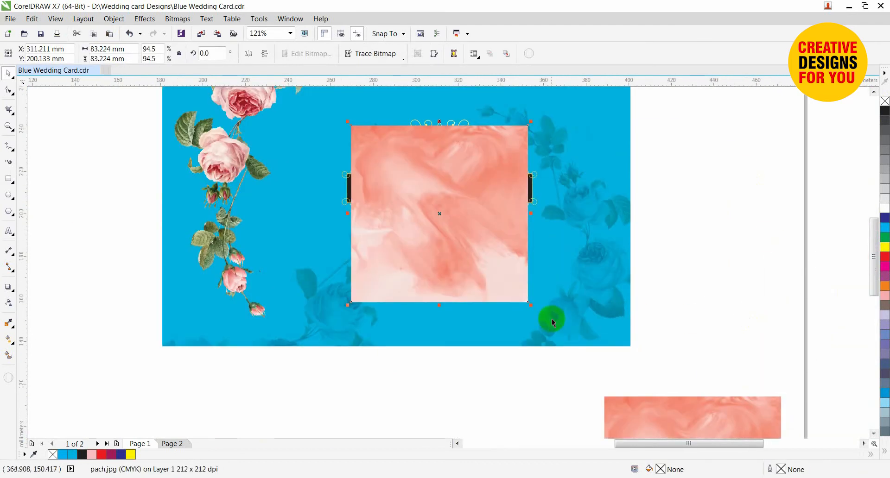
pyautogui.moveTo(532, 306); pyautogui.dragTo(543, 314)
pyautogui.hotkey('shift', 'pagedown')
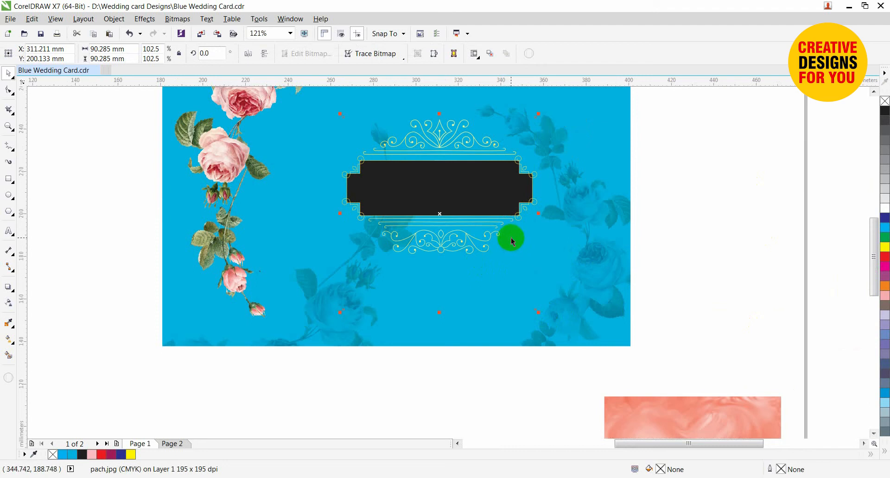
# Step: PowerClip the peach texture image inside the black stepped panel
pyautogui.click(112, 19)
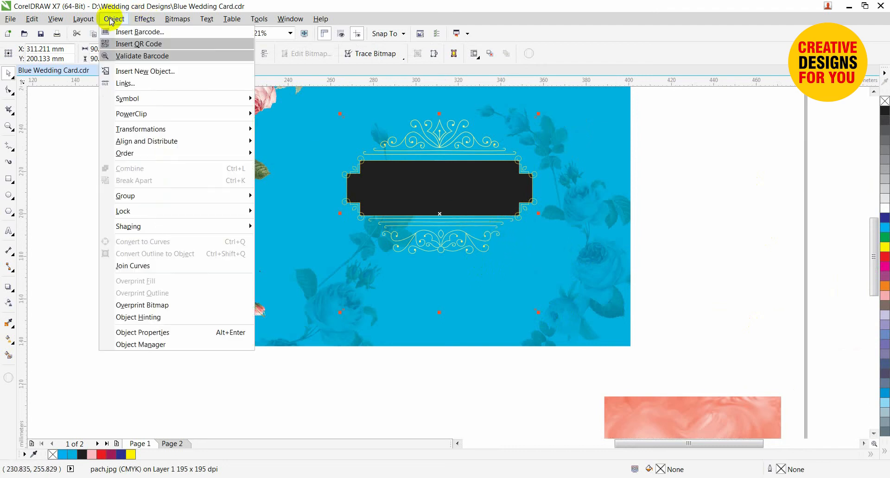
pyautogui.moveTo(213, 113)
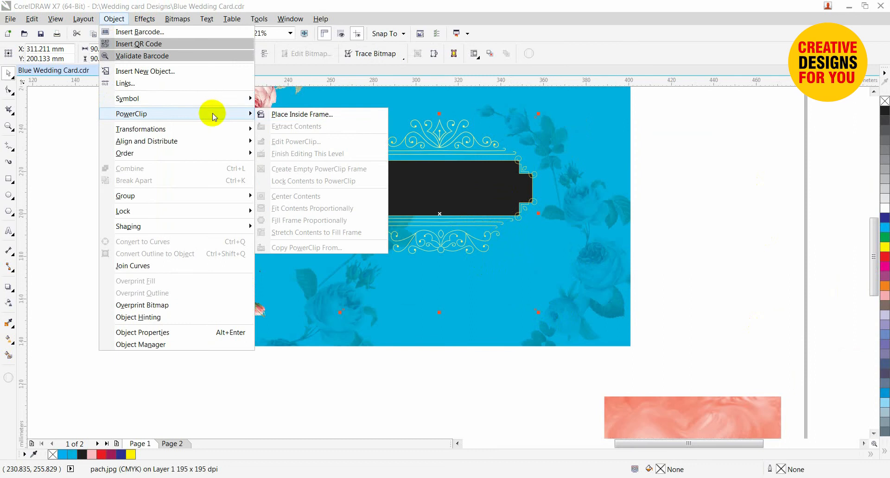
pyautogui.click(338, 115)
pyautogui.click(404, 181)
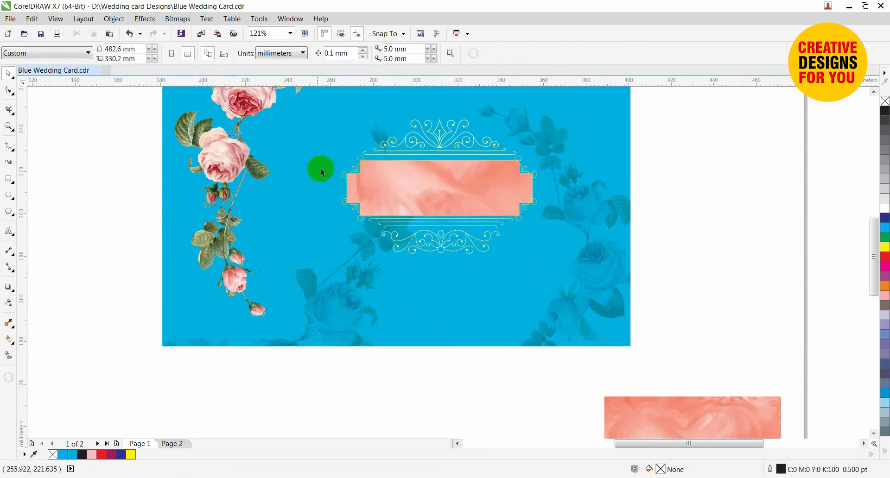
# Step: Draw a circle about 47 mm in diameter over the middle of the textured panel
pyautogui.moveTo(267, 113); pyautogui.dragTo(614, 288)
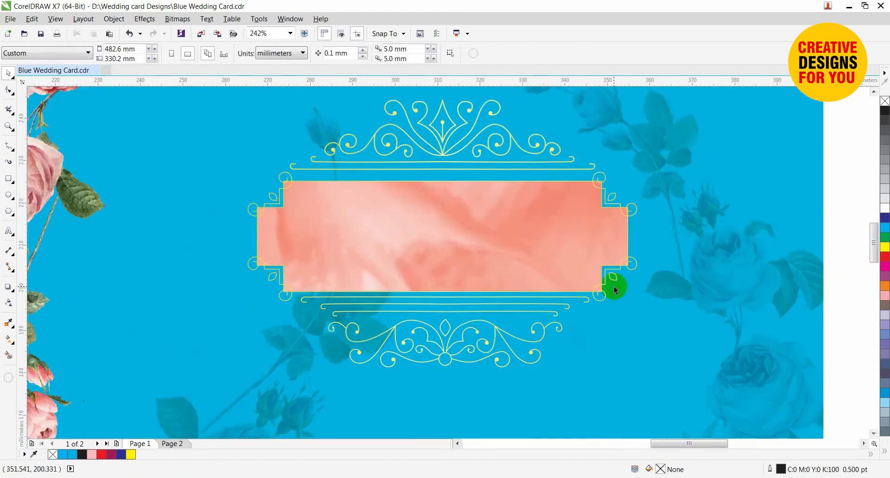
pyautogui.scroll(-3, 450, 240)
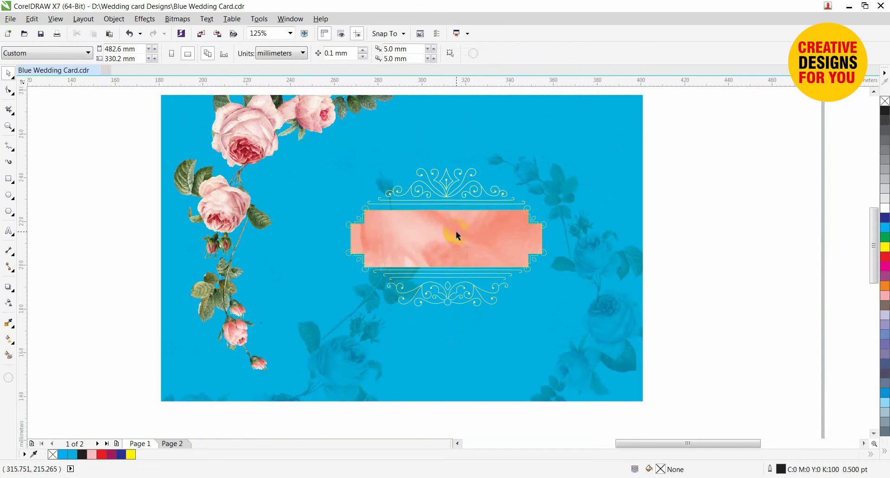
pyautogui.moveTo(297, 158); pyautogui.dragTo(631, 344)
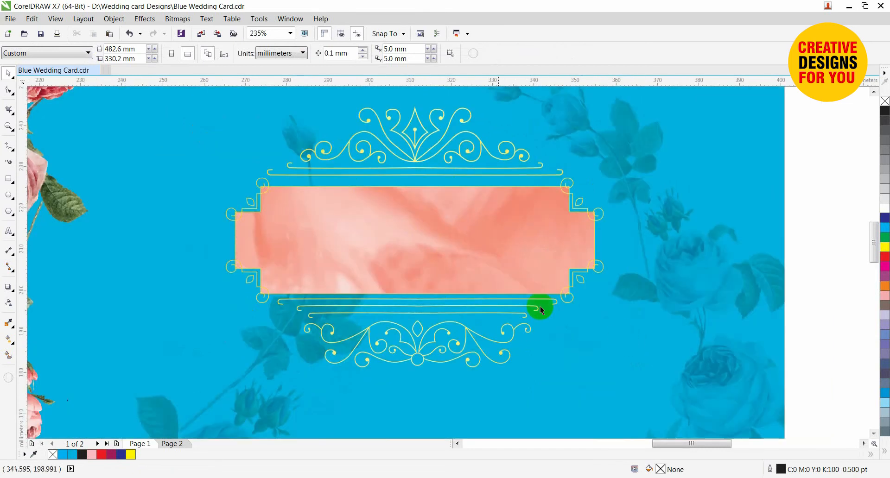
pyautogui.press('F7')
pyautogui.moveTo(323, 141); pyautogui.dragTo(521, 334)
# Step: Centre the circle horizontally and vertically on the textured panel, and leave only the circle selected
pyautogui.press('space')
pyautogui.keyDown('shift'); pyautogui.click(548, 242); pyautogui.keyUp('shift')
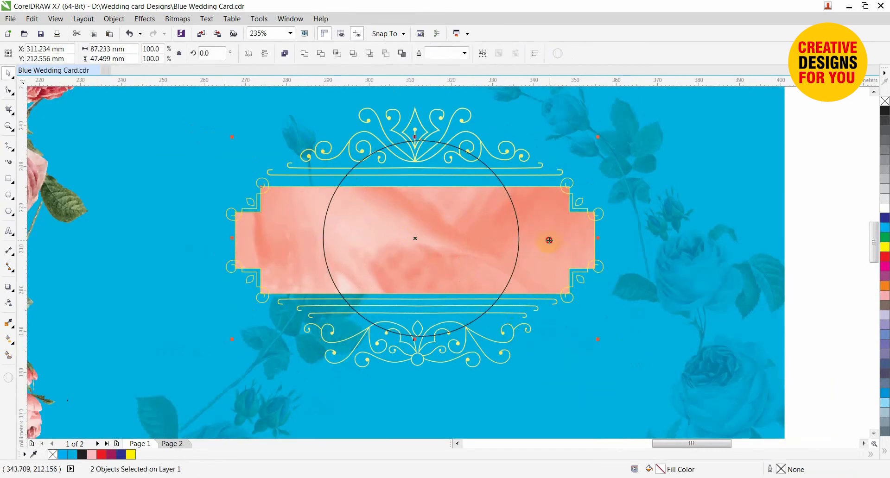
pyautogui.press('c')
pyautogui.press('e')
pyautogui.click(783, 239)
pyautogui.click(496, 186)
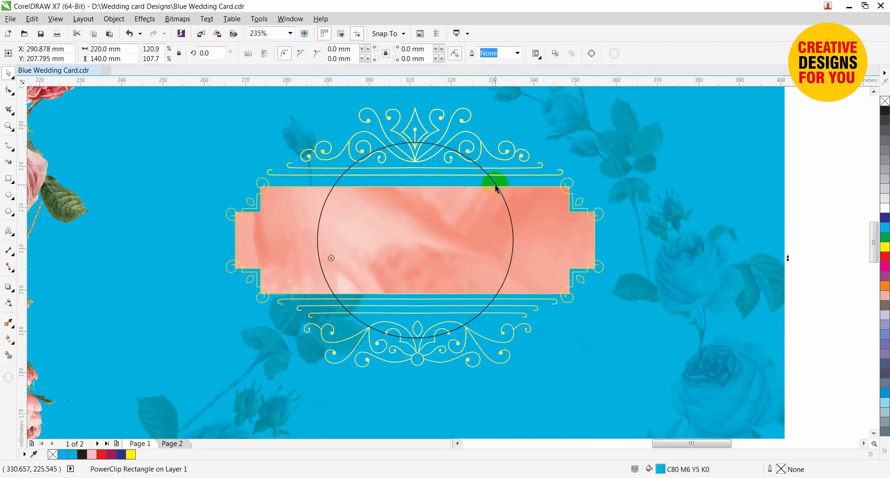
pyautogui.click(495, 185)
pyautogui.scroll(-2, 496, 191)
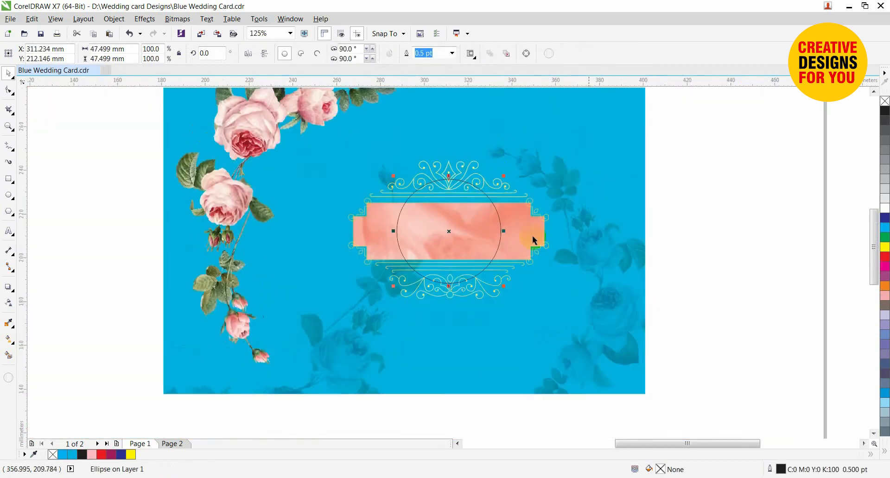
# Step: Fill the circle with the sample square's gold fountain fill and remove its outline
pyautogui.click(883, 110)
pyautogui.click(705, 220)
pyautogui.scroll(-2, 671, 259)
pyautogui.press('z')
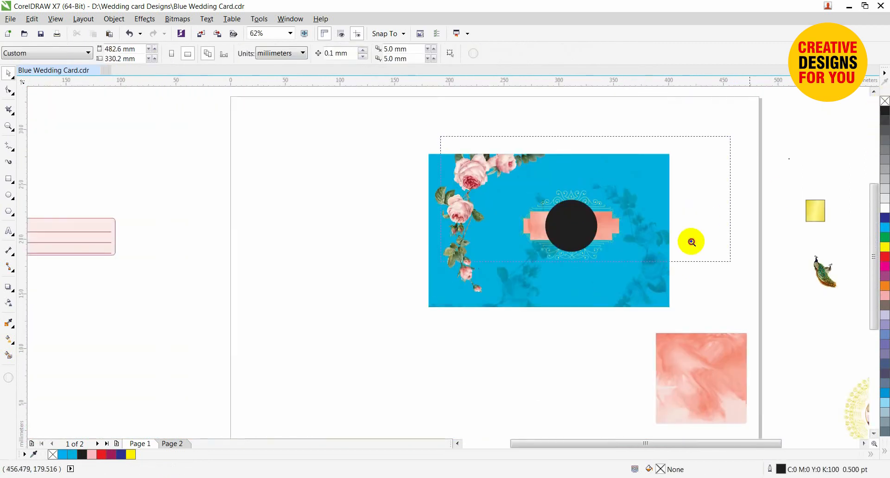
pyautogui.moveTo(692, 242); pyautogui.dragTo(837, 324)
pyautogui.click(790, 229)
pyautogui.moveTo(789, 232); pyautogui.dragTo(327, 259)
pyautogui.click(350, 294)
pyautogui.click(315, 255)
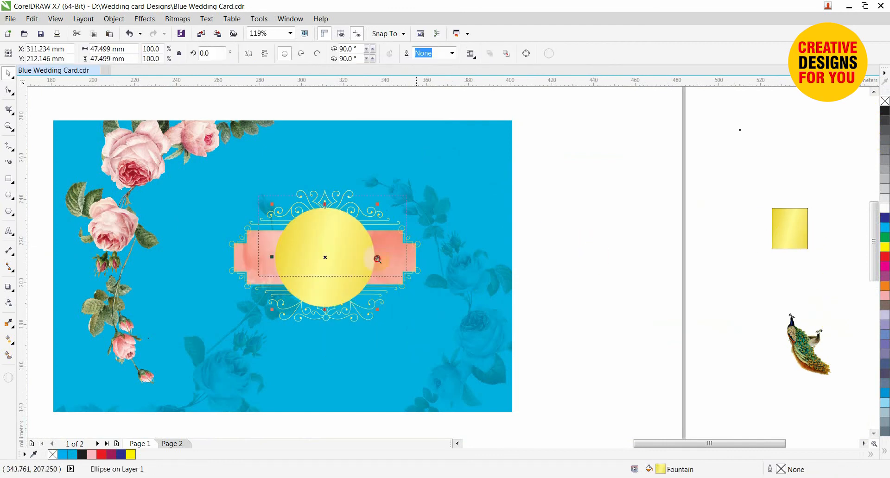
# Step: Create a concentric copy of the gold circle about 45.3 mm in diameter and fill it green
pyautogui.scroll(5, 351, 257)
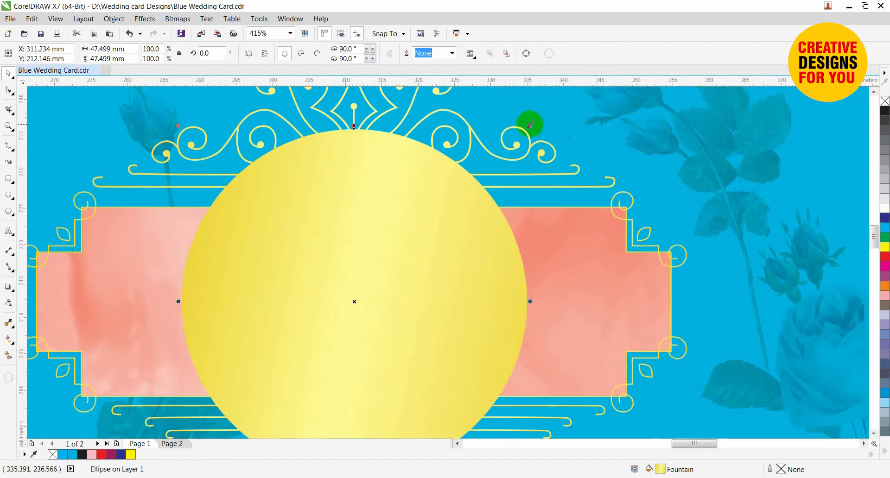
pyautogui.moveTo(530, 124); pyautogui.dragTo(530, 134)
pyautogui.click(885, 240)
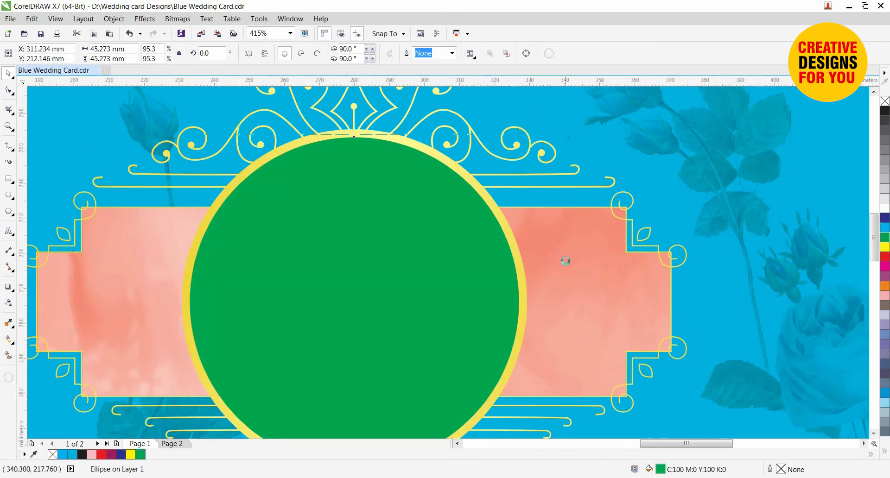
# Step: Move the peach texture image to the green circle and shrink it to about 52 mm square
pyautogui.scroll(-2, 566, 262)
pyautogui.click(712, 273)
pyautogui.scroll(-1, 708, 286)
pyautogui.moveTo(735, 398); pyautogui.dragTo(641, 277)
pyautogui.scroll(2, 640, 276)
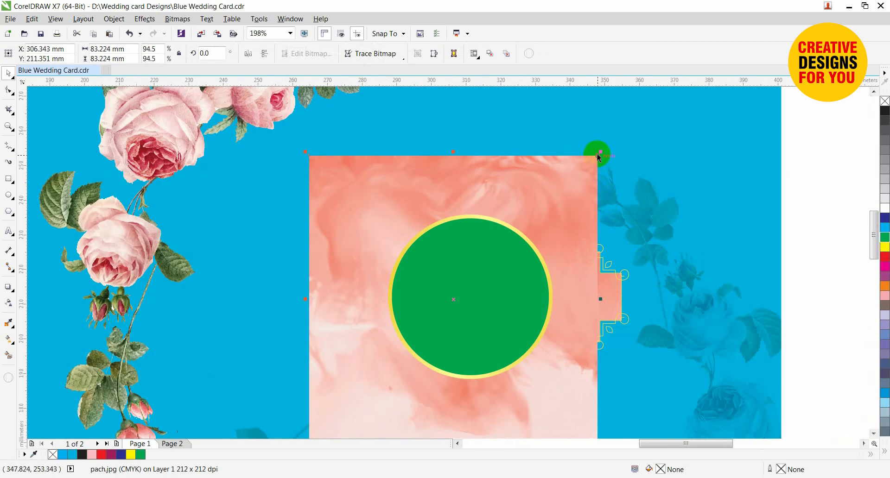
pyautogui.moveTo(601, 153); pyautogui.dragTo(586, 207)
# Step: Centre the peach texture image horizontally and vertically on the green circle
pyautogui.keyDown('shift'); pyautogui.click(480, 276); pyautogui.keyUp('shift')
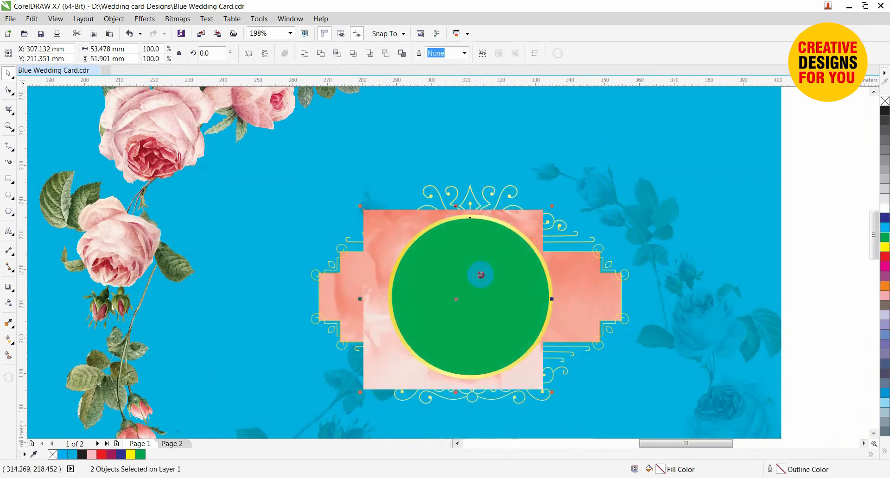
pyautogui.press('c')
pyautogui.press('e')
# Step: PowerClip the peach texture image inside the green circle and deselect everything
pyautogui.click(748, 295)
pyautogui.click(544, 237)
pyautogui.rightClick(517, 209)
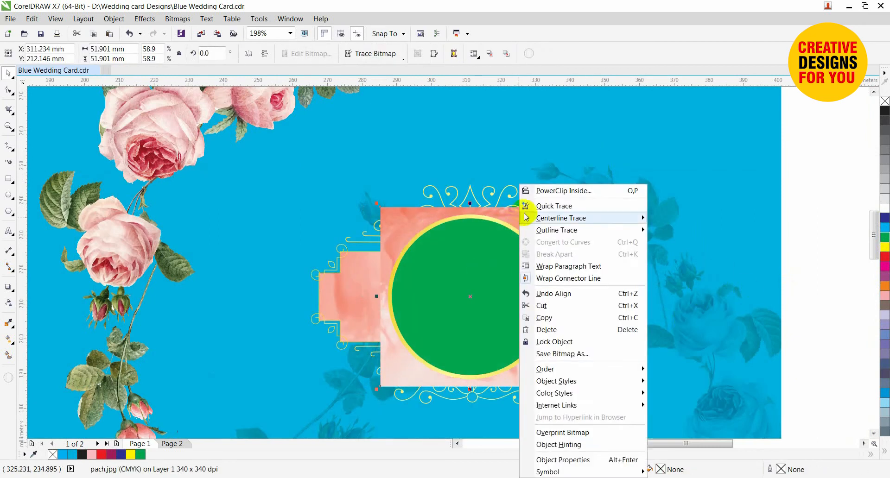
pyautogui.click(564, 190)
pyautogui.click(476, 264)
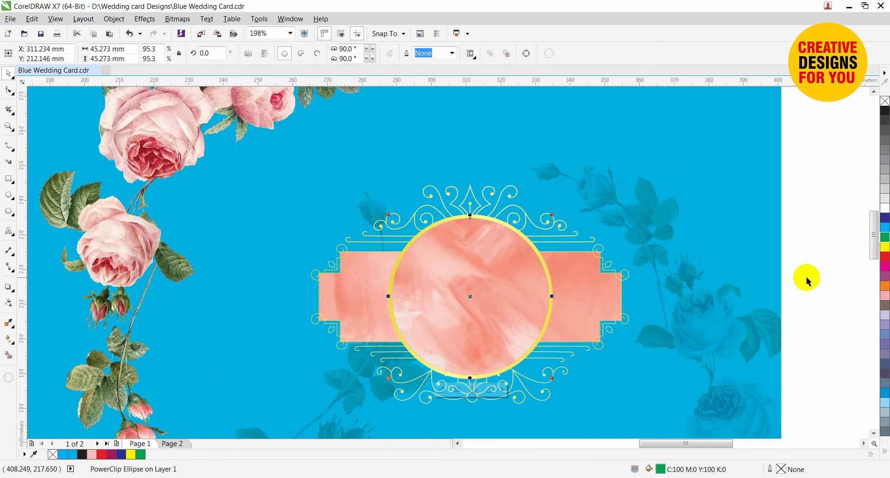
pyautogui.click(794, 281)
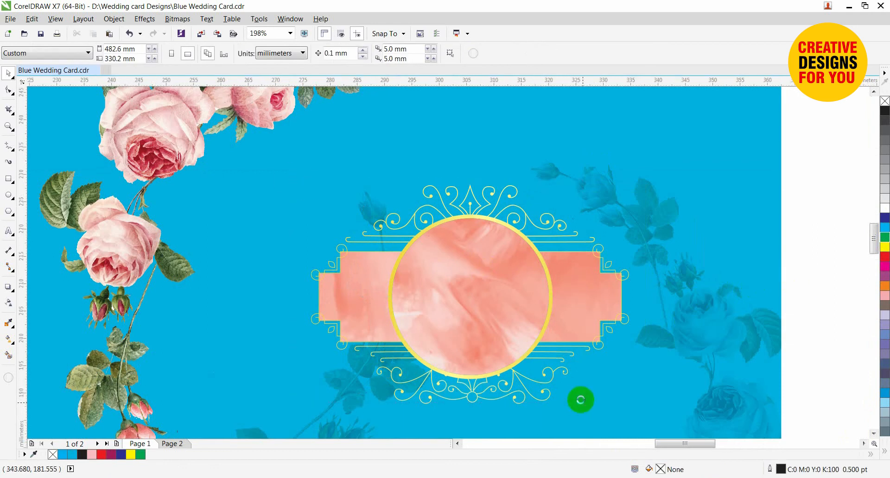
# Step: Draw an ellipse about 1.5 mm wide and 2 mm tall inside the ring's upper edge and reshape it into a downward-pointing teardrop
pyautogui.scroll(3, 533, 333)
pyautogui.press('F7')
pyautogui.scroll(3, 473, 208)
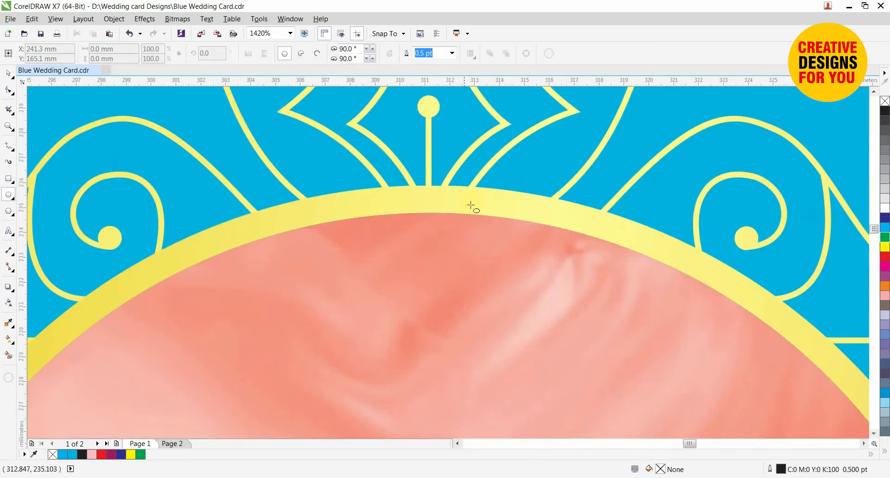
pyautogui.moveTo(417, 234); pyautogui.dragTo(456, 284)
pyautogui.press('F10')
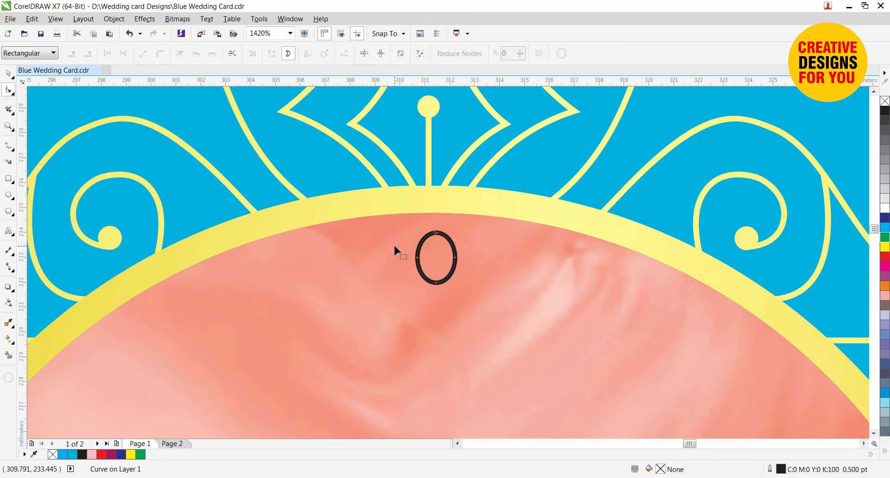
pyautogui.moveTo(456, 261); pyautogui.dragTo(456, 254)
pyautogui.moveTo(447, 283); pyautogui.dragTo(440, 284)
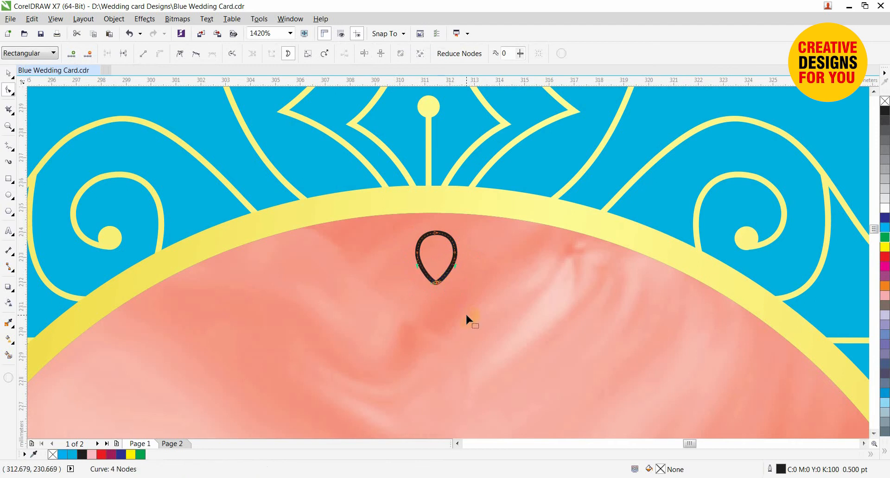
# Step: Fill the teardrop black, remove its outline and move it up to the ring's inner edge
pyautogui.press('space')
pyautogui.click(886, 116)
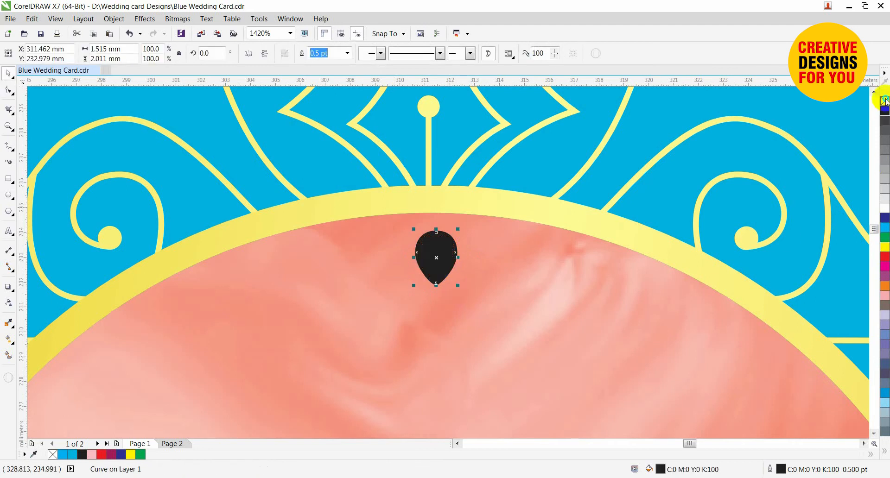
pyautogui.rightClick(885, 100)
pyautogui.moveTo(431, 257); pyautogui.dragTo(436, 239)
# Step: Narrow the teardrop to about 1.37 mm and copy the ring's gold fountain fill onto it
pyautogui.scroll(3, 445, 216)
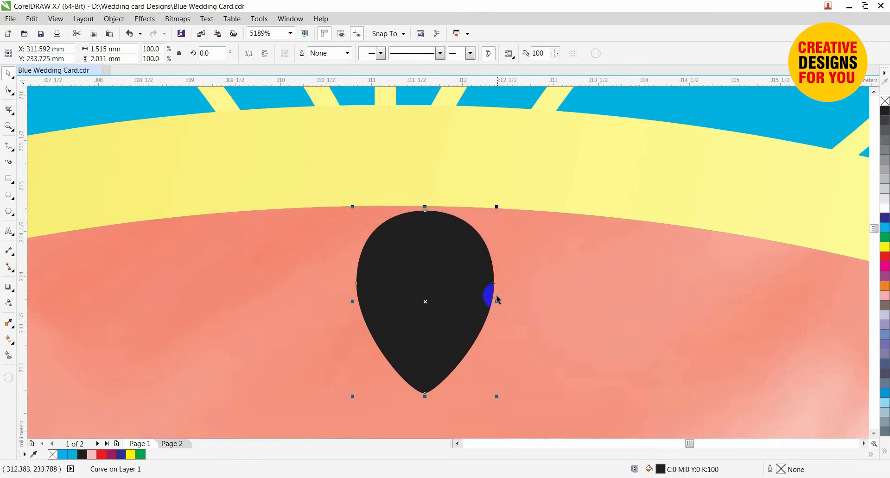
pyautogui.moveTo(497, 301); pyautogui.dragTo(435, 253)
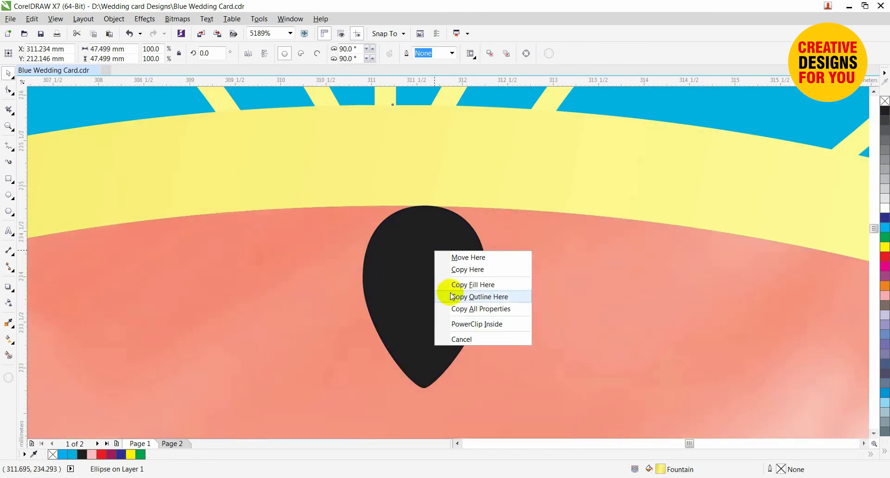
pyautogui.click(456, 285)
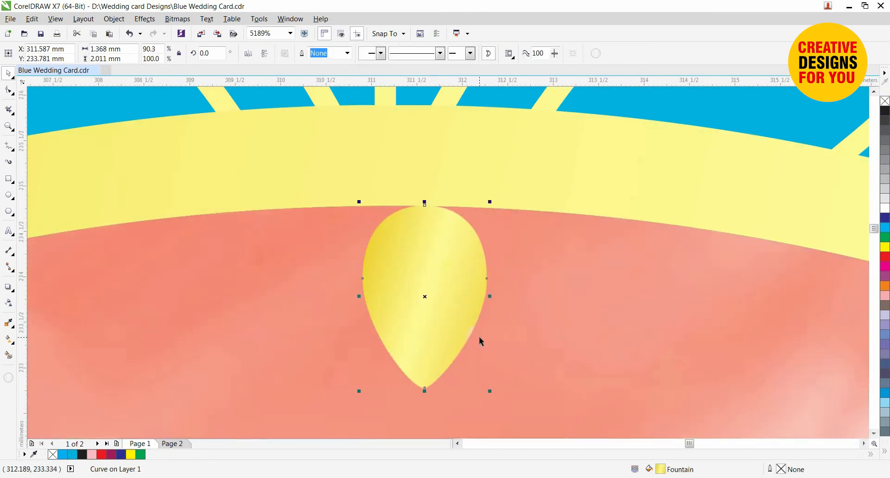
# Step: Create a vertically mirrored copy of the gold teardrop directly below the original
pyautogui.scroll(-2, 480, 337)
pyautogui.scroll(-3, 482, 272)
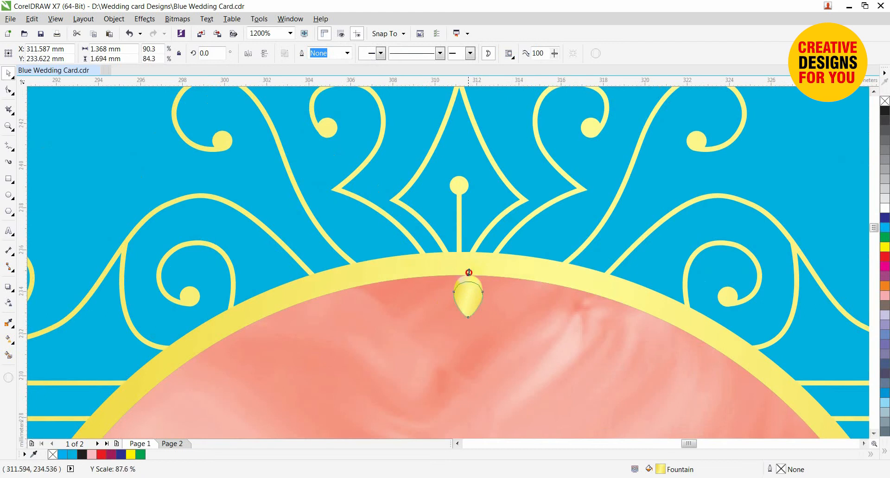
pyautogui.moveTo(469, 273); pyautogui.dragTo(469, 324)
pyautogui.rightClick(469, 324)
# Step: Align the mirrored teardrop to the bottom edge of the textured circle
pyautogui.scroll(-3, 536, 296)
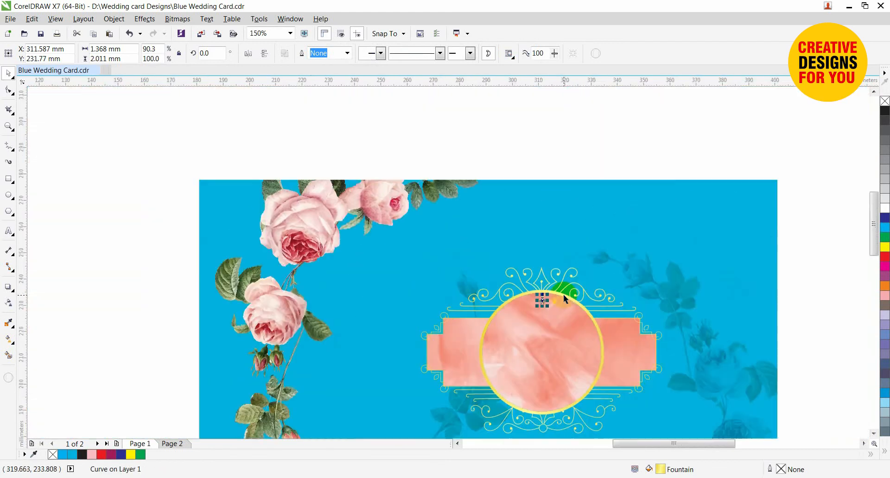
pyautogui.press('F2')
pyautogui.moveTo(448, 273); pyautogui.dragTo(674, 452)
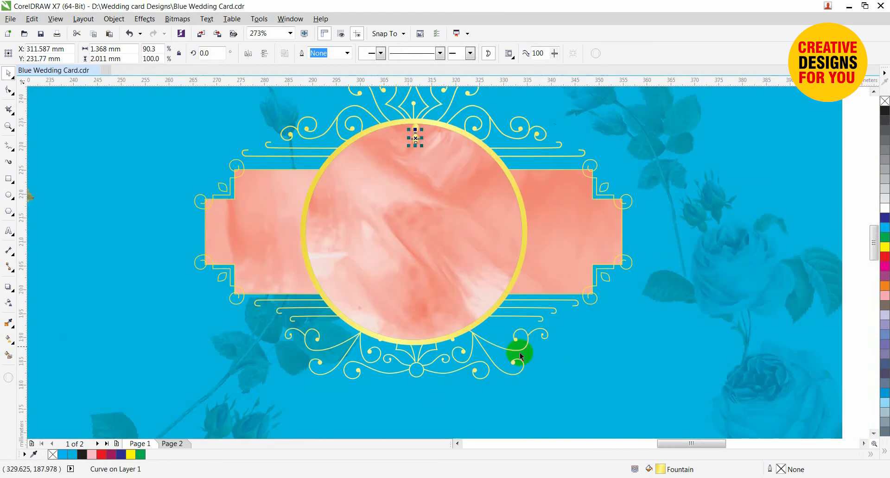
pyautogui.keyDown('shift'); pyautogui.click(435, 296); pyautogui.keyUp('shift')
pyautogui.press('b')
pyautogui.click(528, 347)
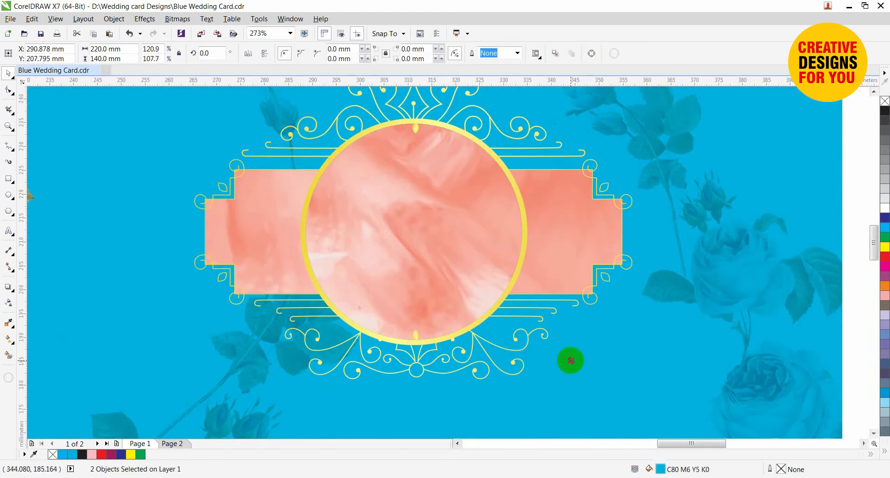
# Step: Group the two gold teardrops at the top and bottom of the circle
pyautogui.click(416, 334)
pyautogui.keyDown('shift'); pyautogui.click(416, 131); pyautogui.keyUp('shift')
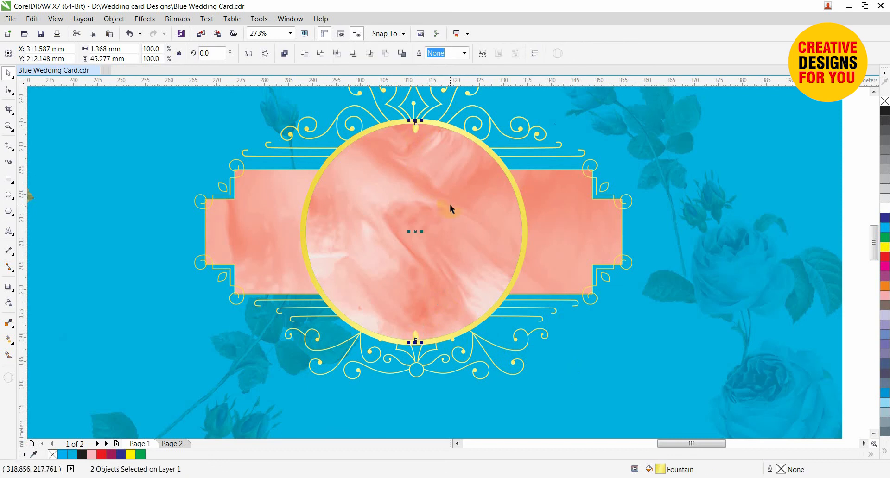
pyautogui.hotkey('ctrl', 'g')
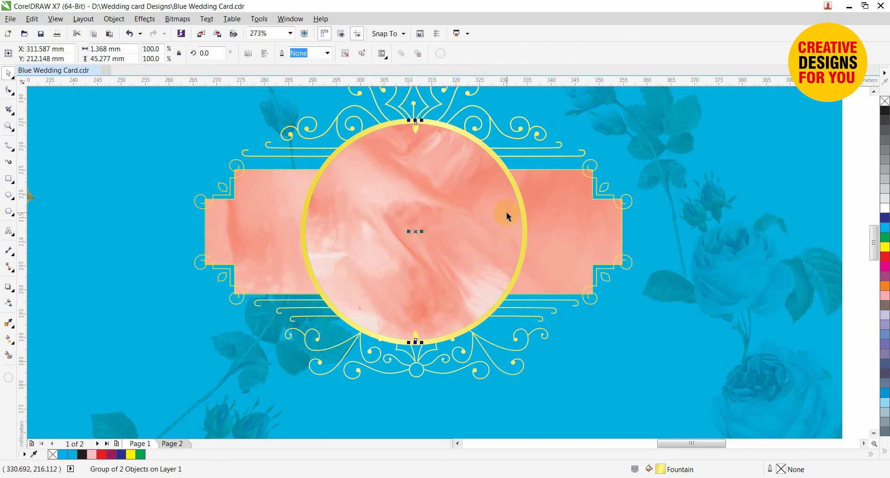
# Step: Rotate the teardrop pair by 5° with 1 copy, repeating until teardrops line the whole inner edge of the ring
pyautogui.hotkey('alt', 'F8')
pyautogui.click(770, 105)
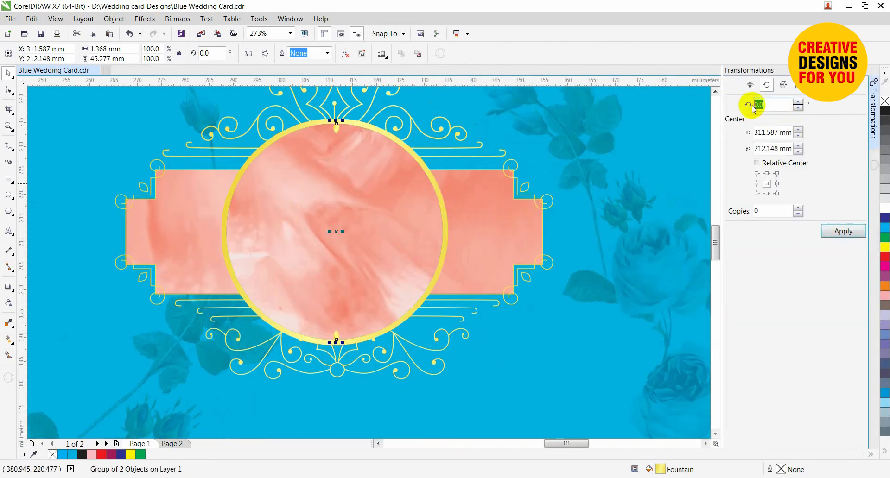
pyautogui.doubleClick(770, 213)
pyautogui.write('1')
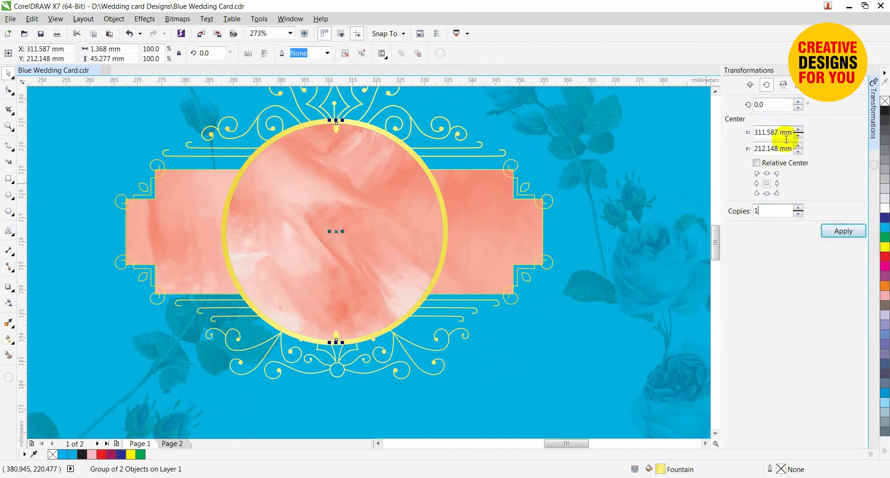
pyautogui.click(776, 105)
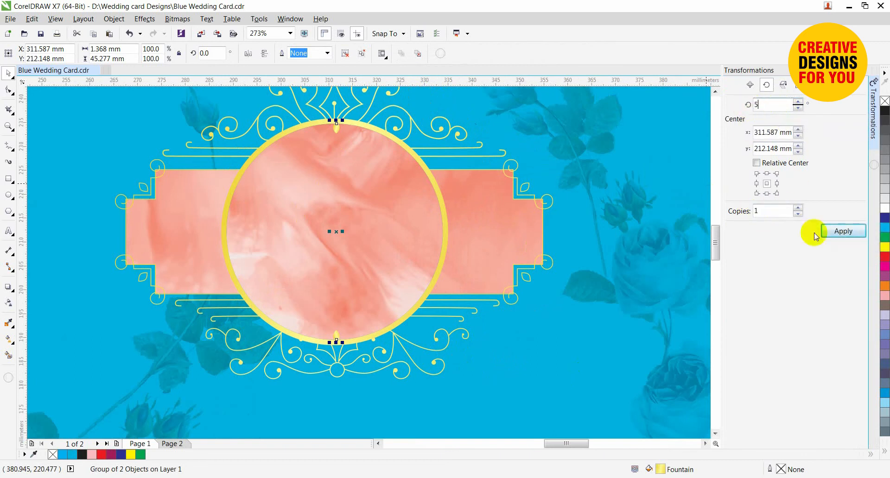
pyautogui.write('5')
pyautogui.click(837, 232)
pyautogui.click(837, 232)
pyautogui.click(838, 231)
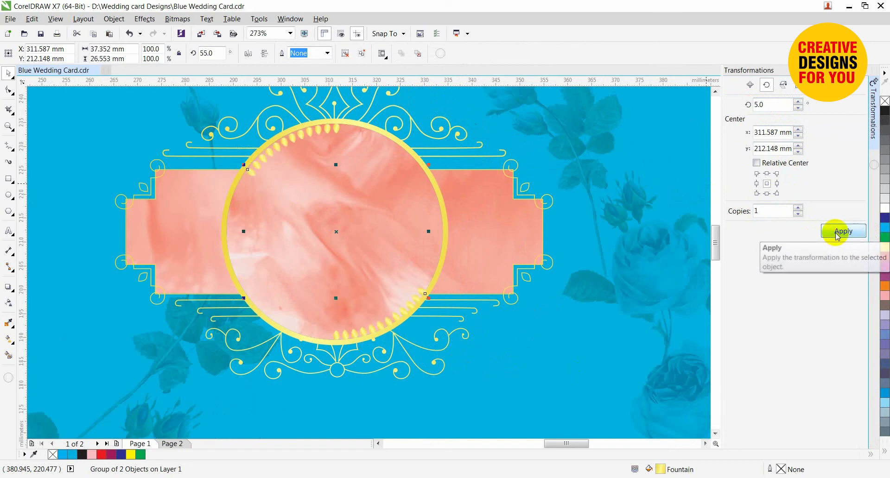
pyautogui.click(837, 232)
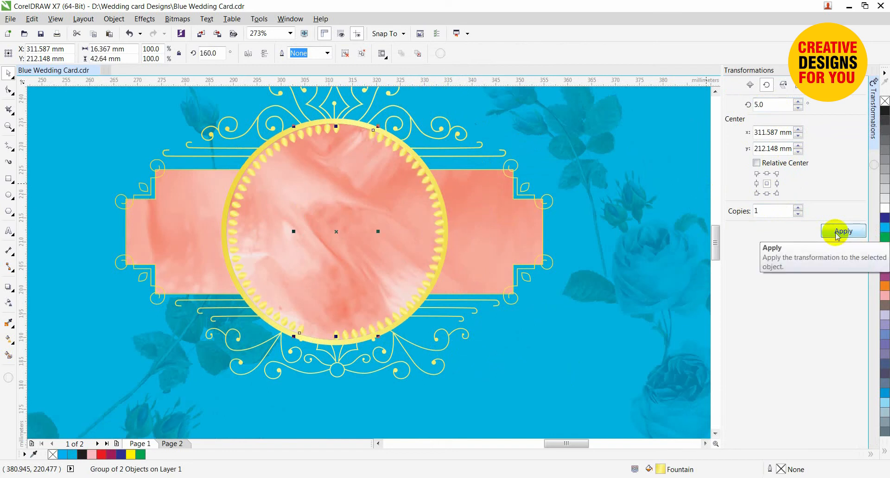
pyautogui.scroll(-3, 653, 225)
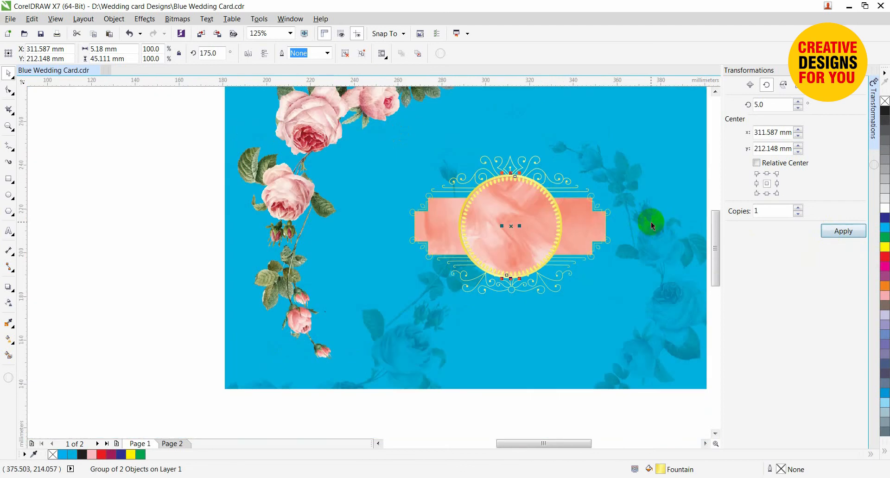
pyautogui.click(547, 402)
# Step: Group the whole ornamental frame with its panel and circle, and shift the group slightly down and to the left
pyautogui.scroll(-3, 566, 397)
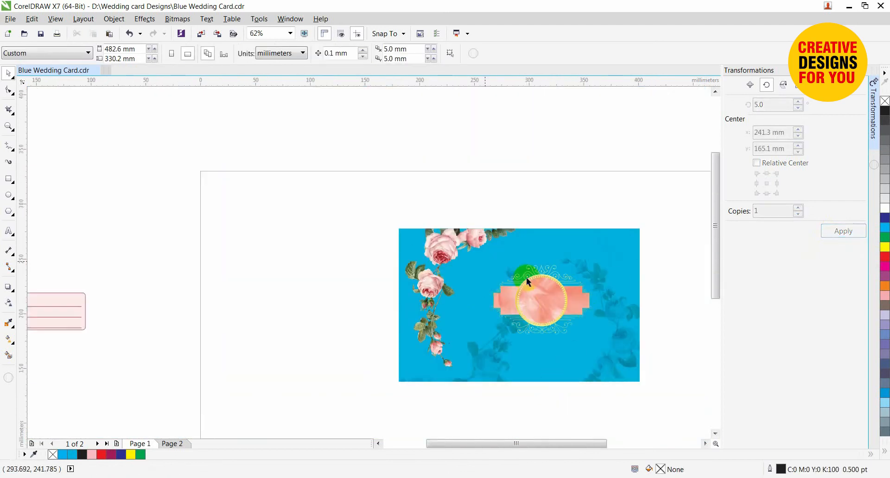
pyautogui.scroll(3, 682, 383)
pyautogui.moveTo(626, 145); pyautogui.dragTo(239, 371)
pyautogui.hotkey('ctrl', 'g')
pyautogui.moveTo(376, 237); pyautogui.dragTo(374, 243)
pyautogui.click(375, 243)
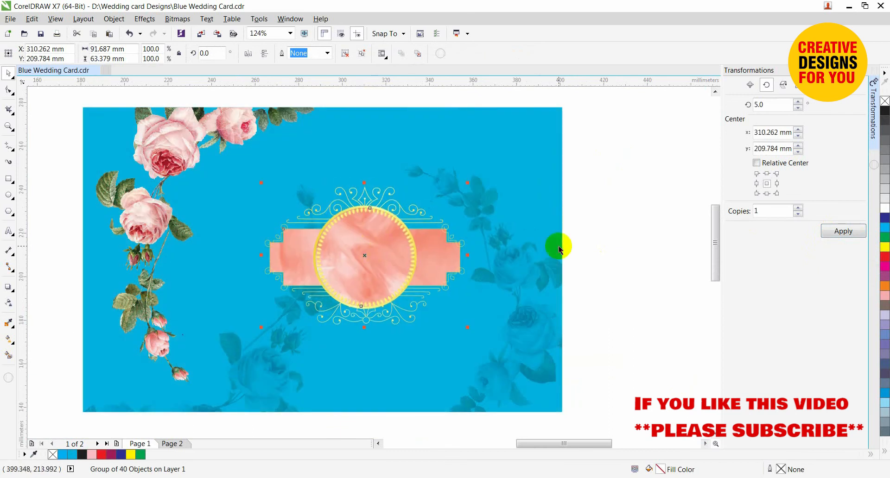
# Step: Enlarge the grouped ornamental frame proportionally to about 93.6 mm wide and deselect it
pyautogui.scroll(-1, 559, 246)
pyautogui.click(603, 215)
pyautogui.press('F2')
pyautogui.moveTo(244, 155); pyautogui.dragTo(630, 344)
pyautogui.click(438, 278)
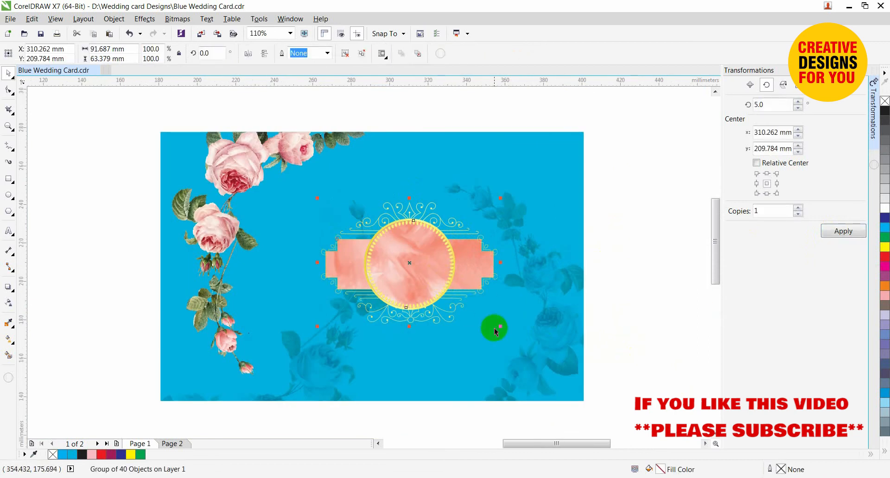
pyautogui.moveTo(495, 329); pyautogui.dragTo(504, 331)
pyautogui.keyDown('shift'); pyautogui.click(541, 294); pyautogui.keyUp('shift')
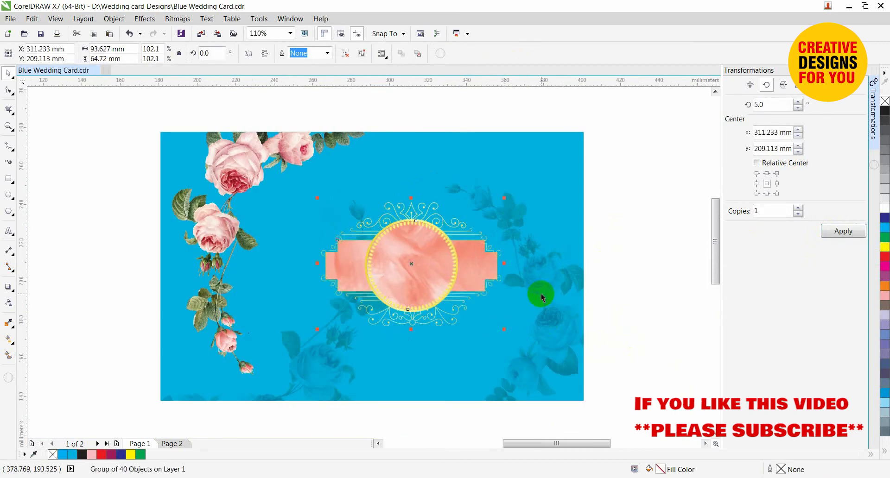
pyautogui.click(625, 245)
pyautogui.scroll(-2, 614, 237)
pyautogui.scroll(-3, 613, 238)
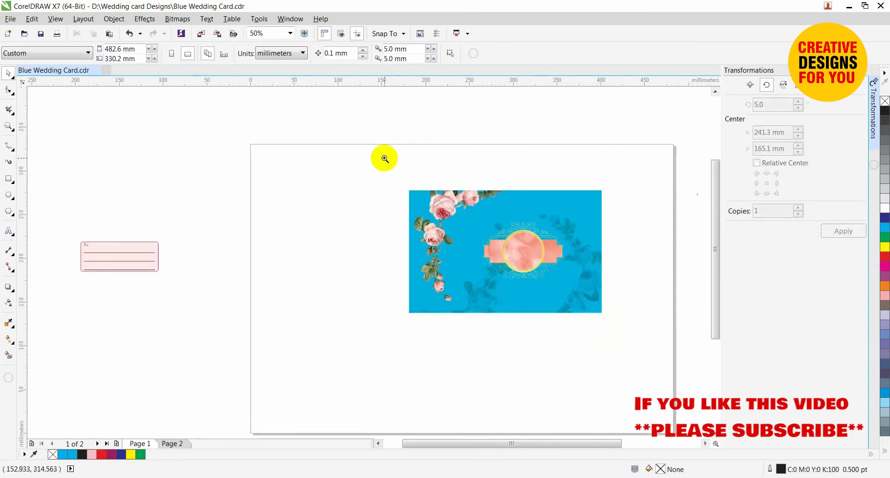
pyautogui.moveTo(380, 155); pyautogui.dragTo(665, 342)
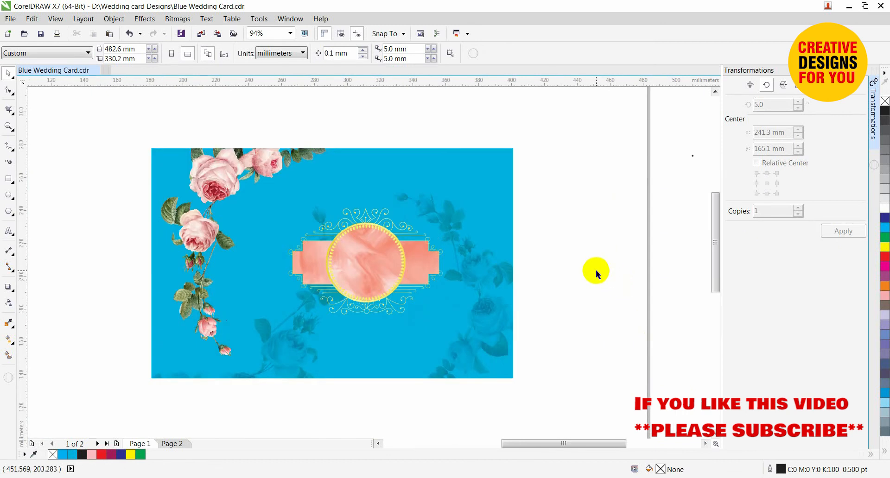
pyautogui.scroll(-2, 597, 274)
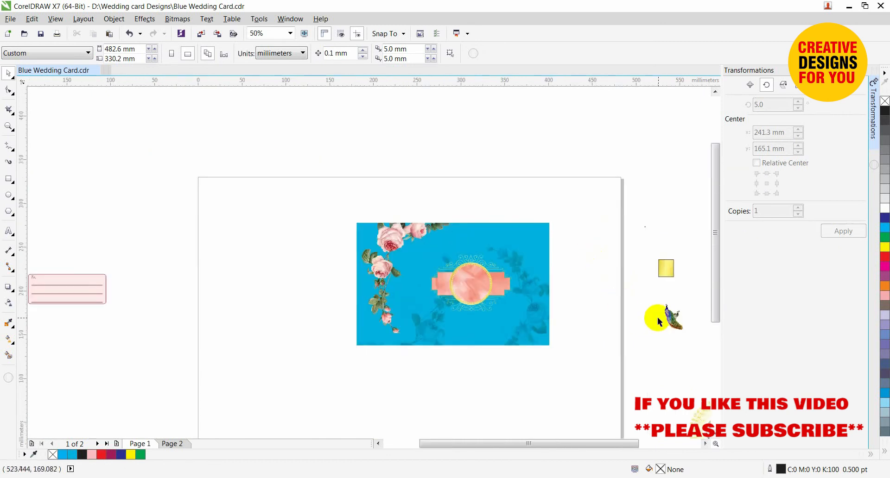
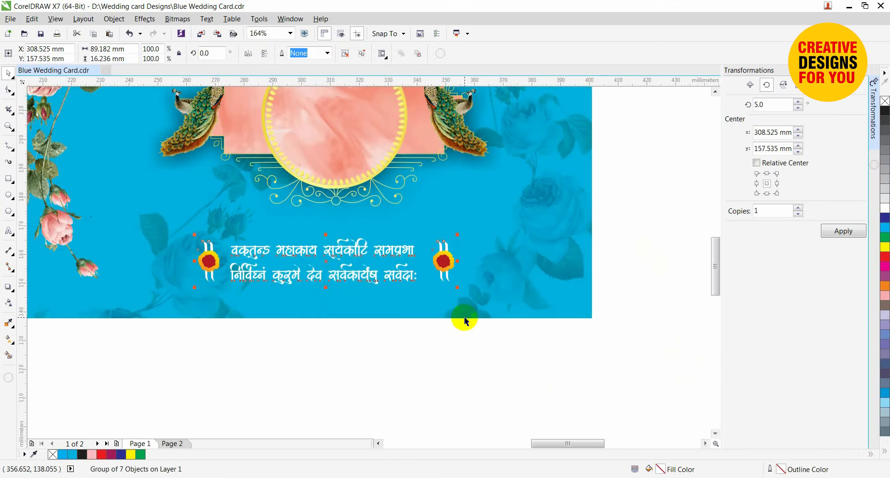
# Step: Nudge the Sanskrit verse group slightly up and align it horizontally with the medallion frame above
pyautogui.moveTo(398, 250); pyautogui.dragTo(397, 249)
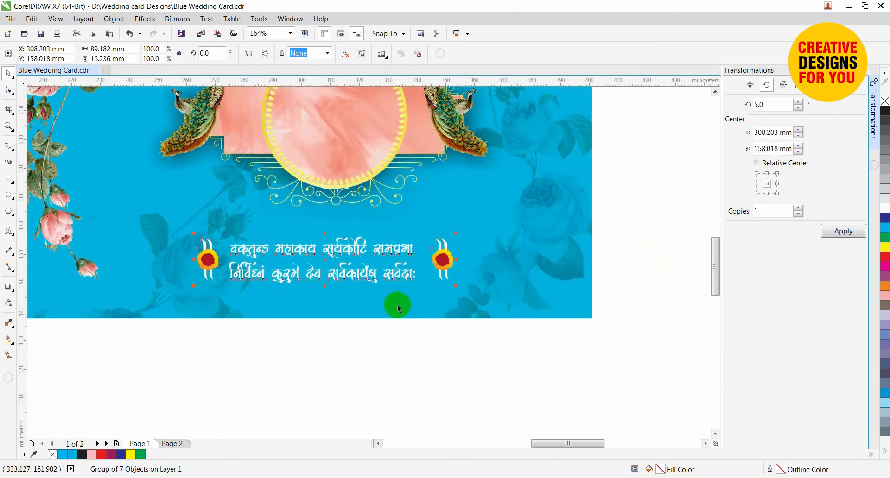
pyautogui.keyDown('shift'); pyautogui.click(356, 172); pyautogui.keyUp('shift')
pyautogui.click(395, 346)
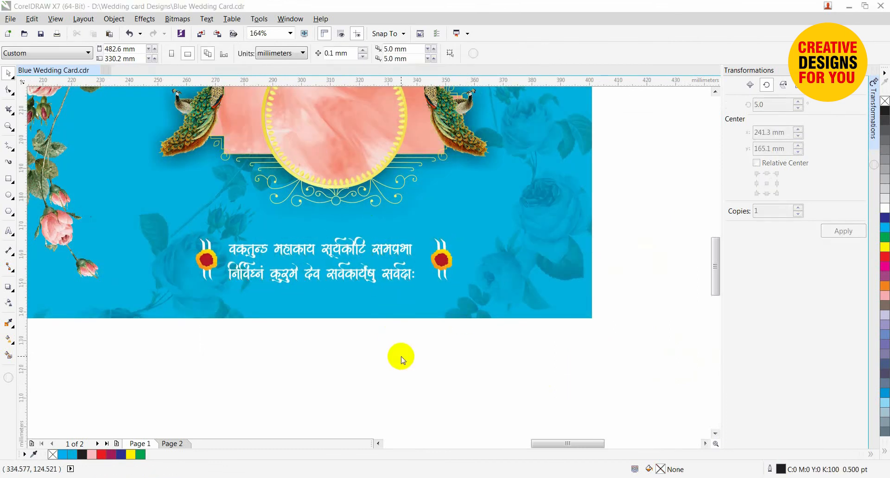
# Step: Open the "peacock feather" drawing from the Wedding card Designs folder
pyautogui.hotkey('ctrl', 'o')
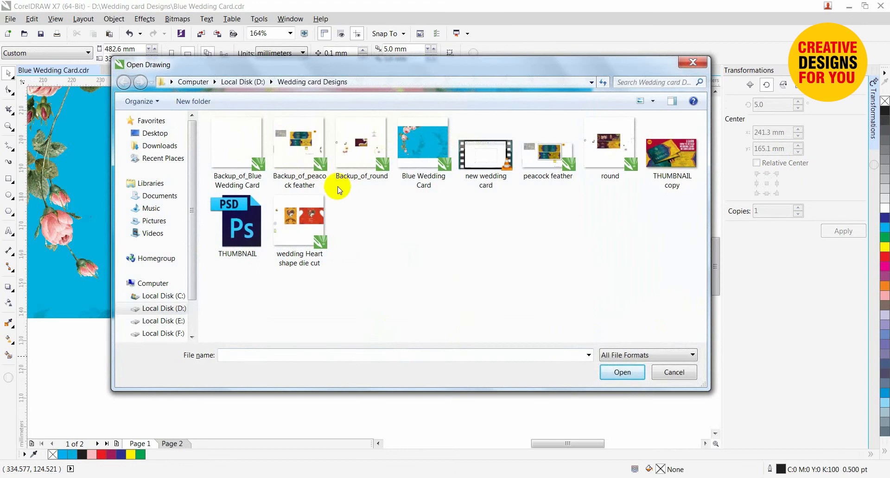
pyautogui.click(299, 144)
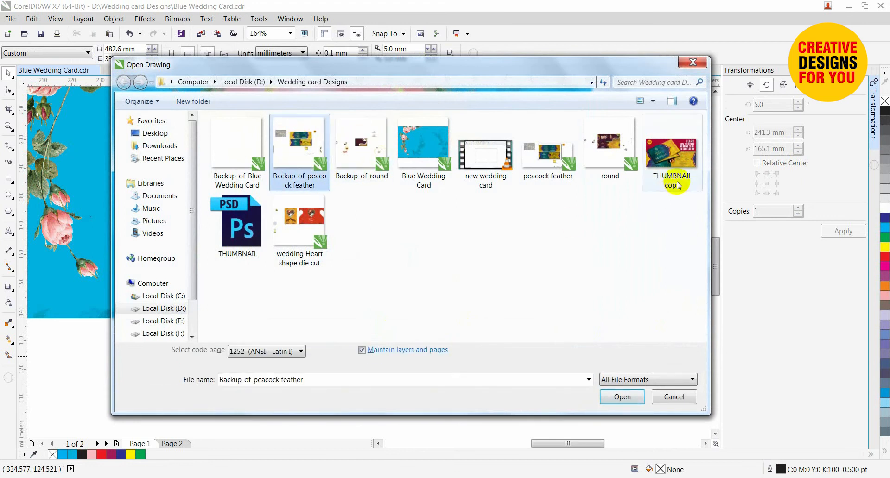
pyautogui.click(672, 163)
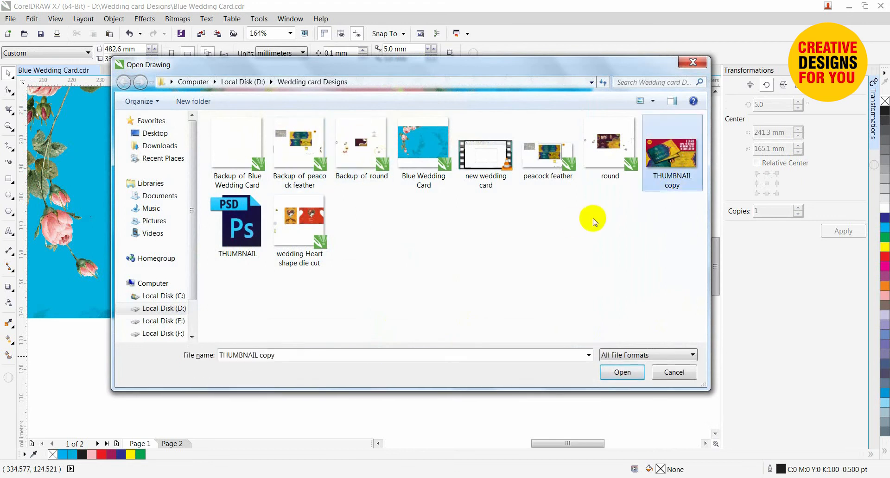
pyautogui.click(552, 154)
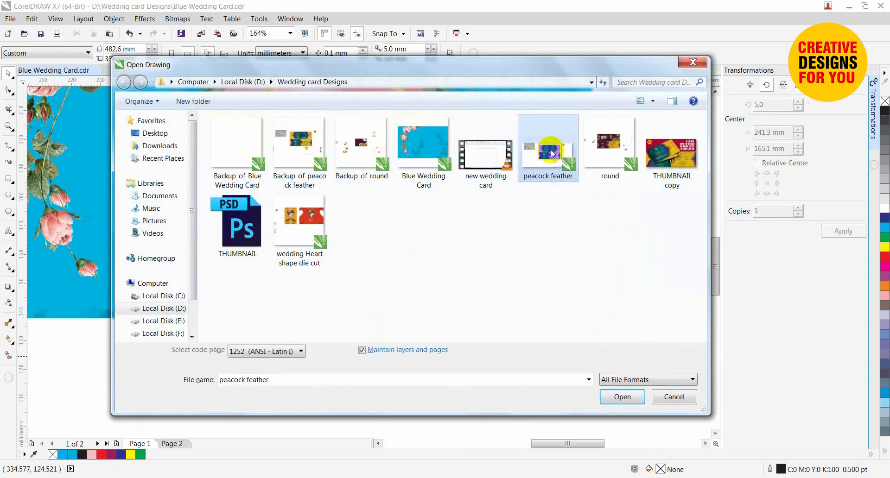
pyautogui.click(622, 397)
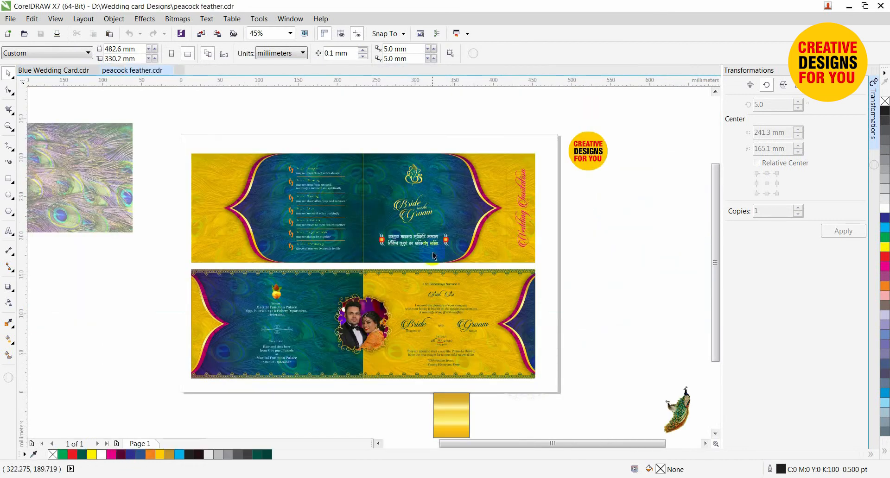
# Step: Copy the gold Ganesha emblem from the peacock feather drawing into the Blue Wedding Card drawing
pyautogui.moveTo(432, 153); pyautogui.dragTo(392, 201)
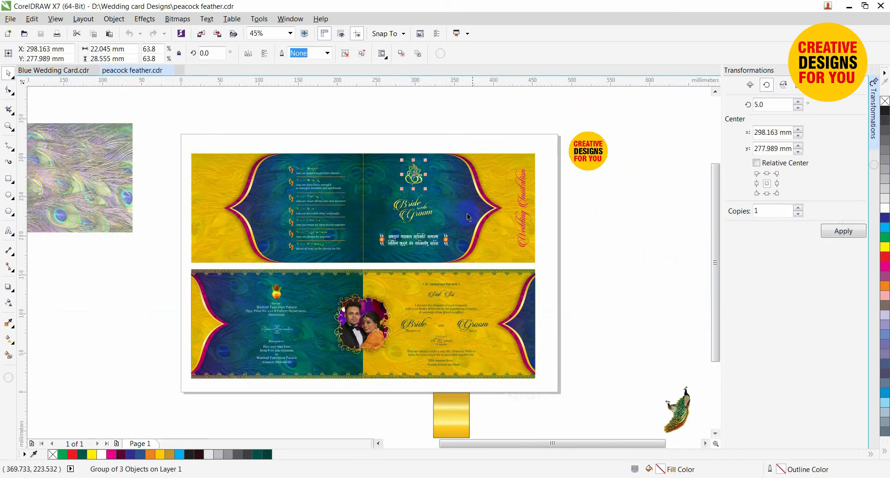
pyautogui.hotkey('ctrl', 'Tab')
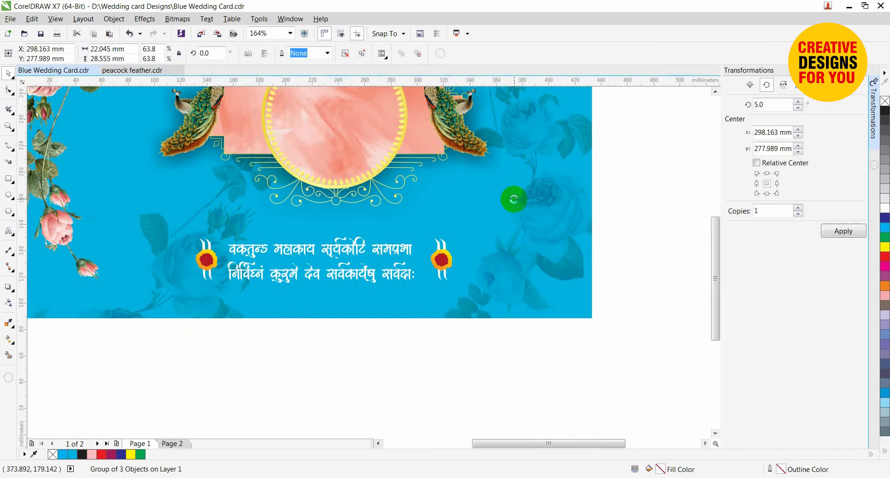
pyautogui.scroll(-5, 514, 199)
pyautogui.scroll(5, 503, 127)
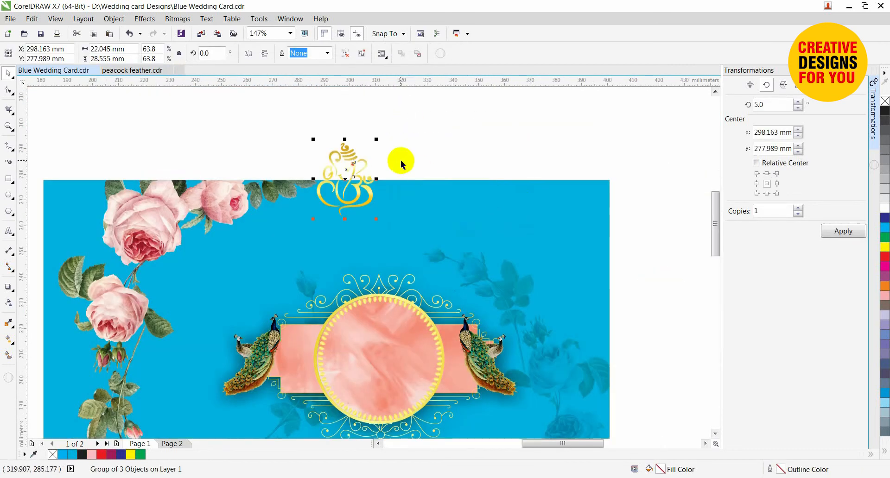
# Step: Shrink the Ganesha emblem, place it above the ornamental frame, centre it over the medallion and nudge it slightly up
pyautogui.moveTo(378, 139); pyautogui.dragTo(404, 204)
pyautogui.click(395, 329)
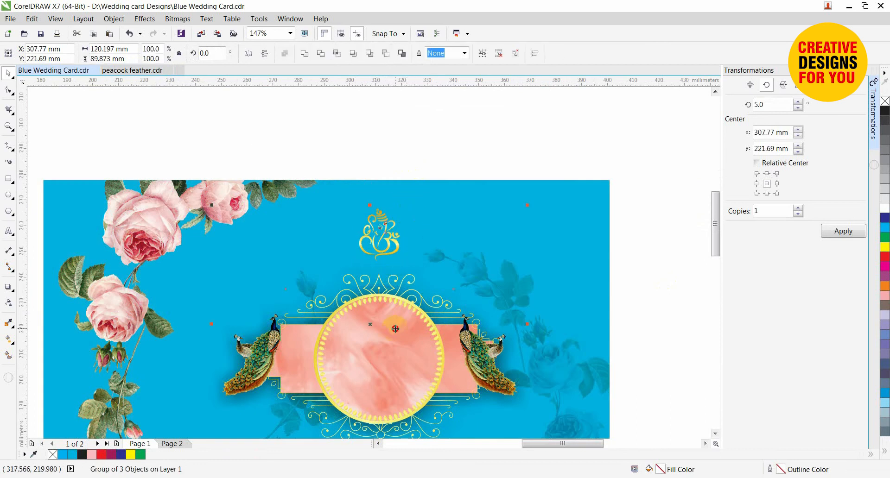
pyautogui.press('c')
pyautogui.click(434, 149)
pyautogui.moveTo(386, 253); pyautogui.dragTo(387, 247)
pyautogui.click(441, 150)
pyautogui.scroll(-2, 436, 234)
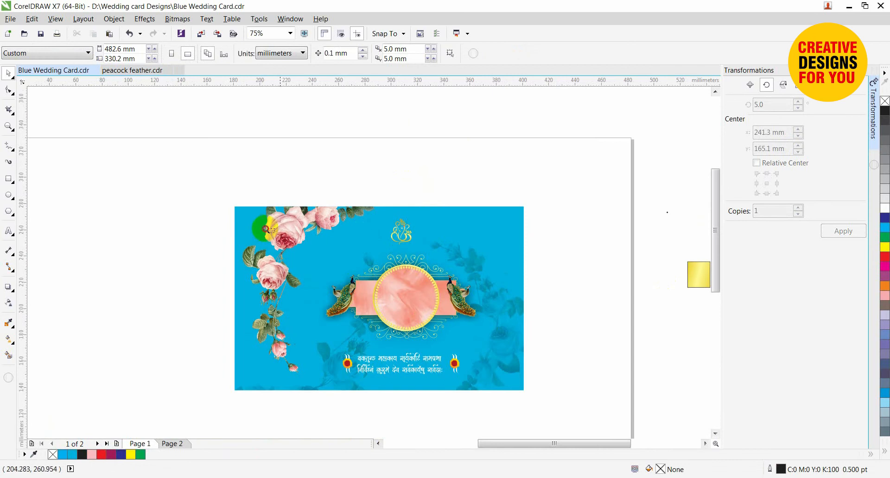
# Step: Add the artistic text "Bride" inside the medallion and set its font to Candlescript Demo Version
pyautogui.moveTo(265, 229); pyautogui.dragTo(485, 340)
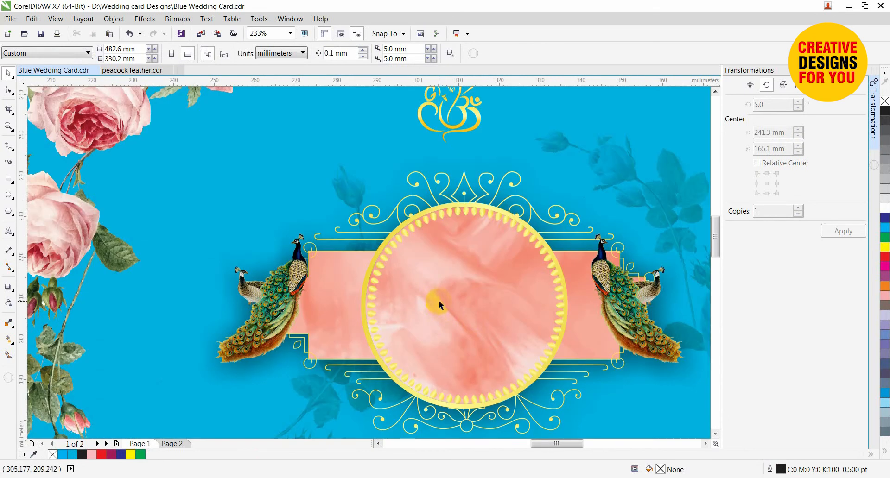
pyautogui.press('F8')
pyautogui.click(438, 300)
pyautogui.write('Bride')
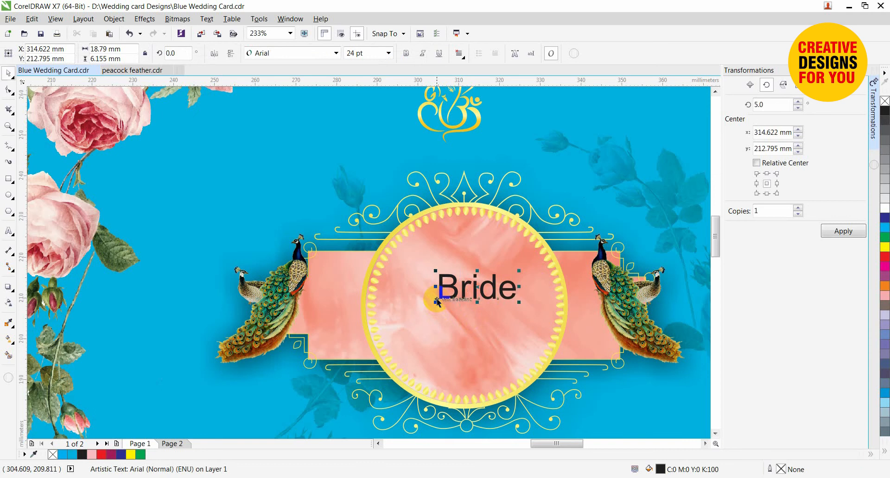
pyautogui.click(336, 54)
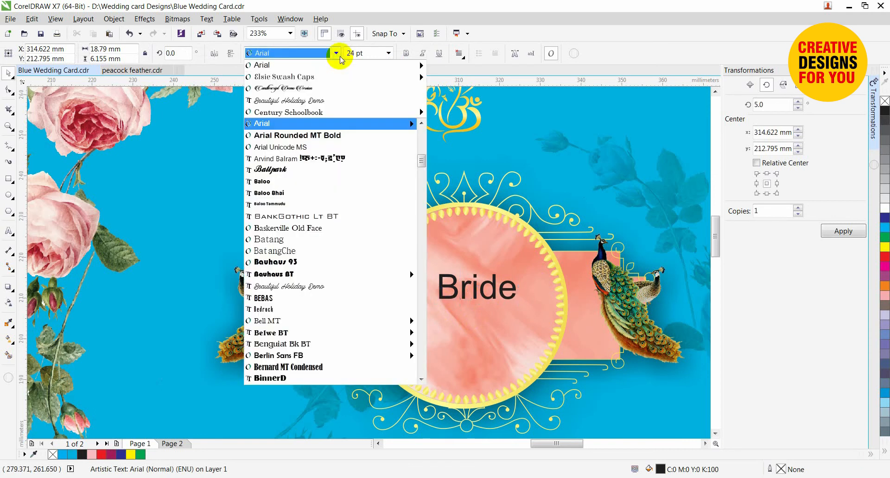
pyautogui.click(297, 89)
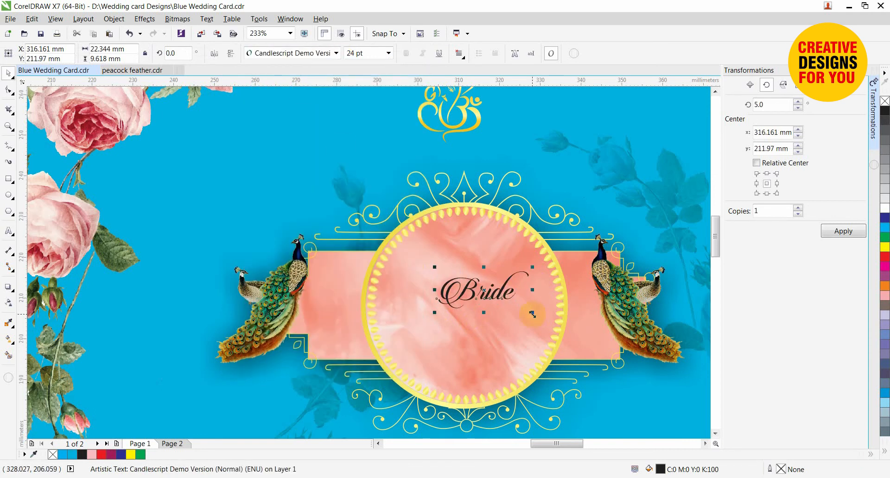
# Step: Enlarge the "Bride" text to about 37 pt, shift it toward the medallion's left side and rotate it about 12°
pyautogui.moveTo(532, 314); pyautogui.dragTo(553, 324)
pyautogui.moveTo(519, 300); pyautogui.dragTo(461, 295)
pyautogui.moveTo(498, 321); pyautogui.dragTo(503, 302)
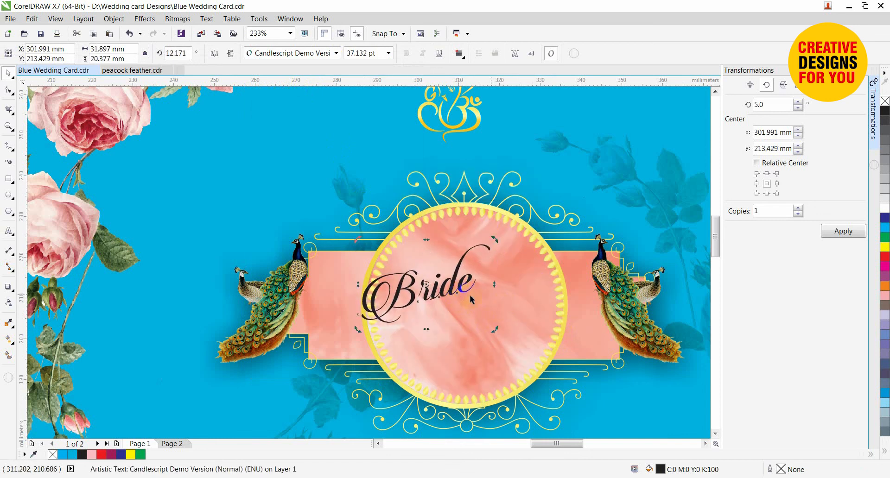
# Step: Fill the "Bride" text white and give it a pink 2.0 pt outline behind the fill with rounded corners and line caps
pyautogui.click(884, 209)
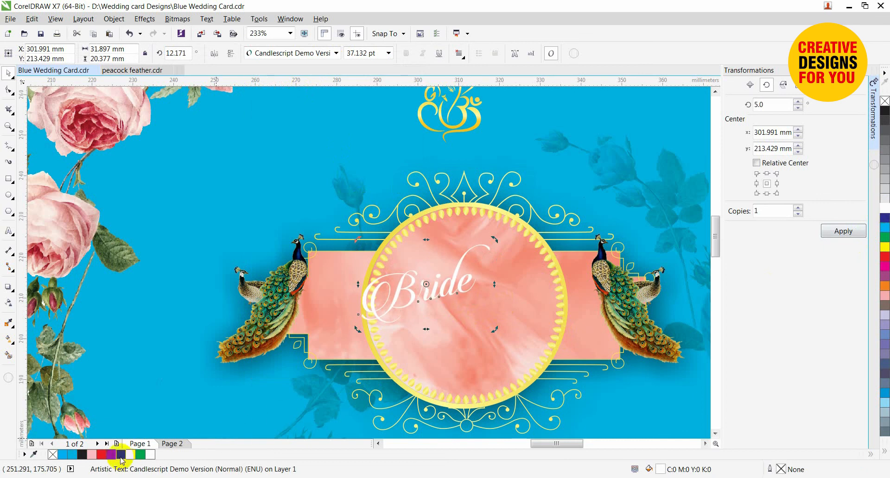
pyautogui.rightClick(93, 456)
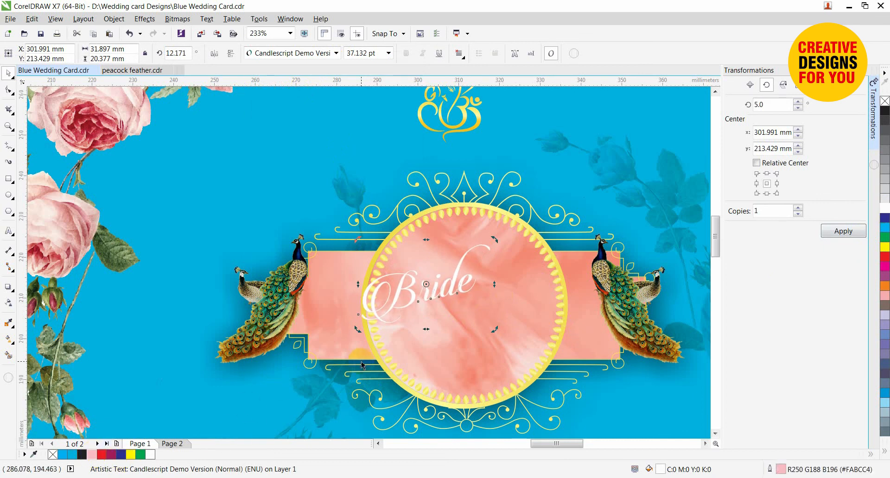
pyautogui.press('F12')
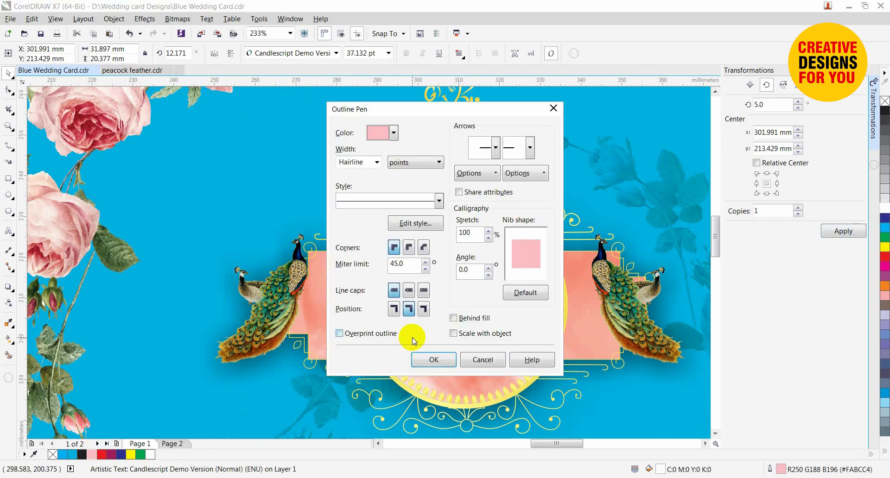
pyautogui.press('Return')
pyautogui.press('F12')
pyautogui.click(409, 291)
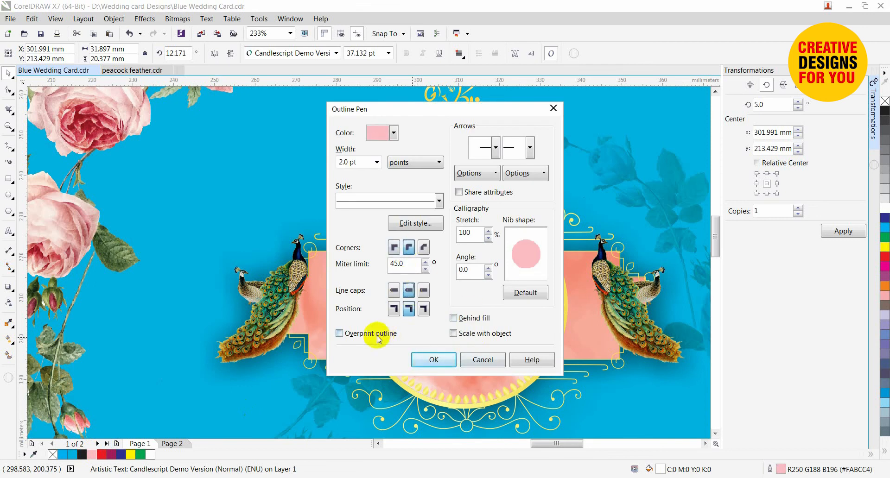
pyautogui.click(468, 319)
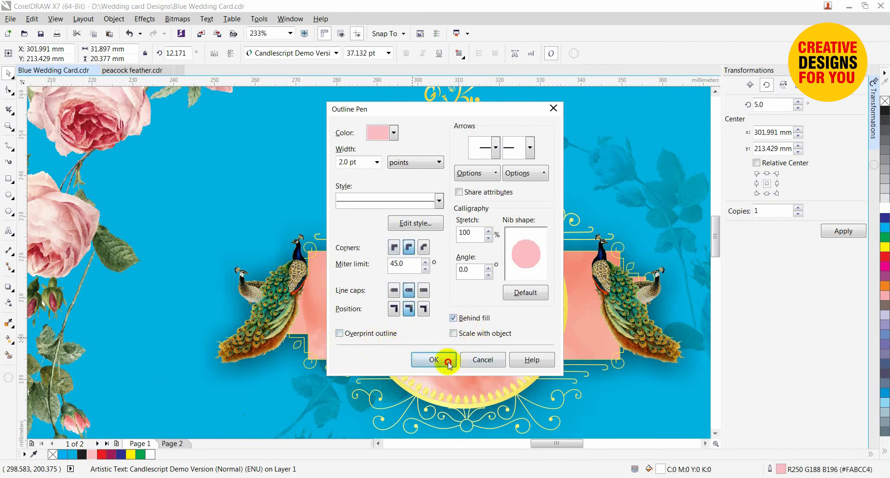
pyautogui.click(446, 361)
pyautogui.moveTo(520, 343); pyautogui.dragTo(520, 343)
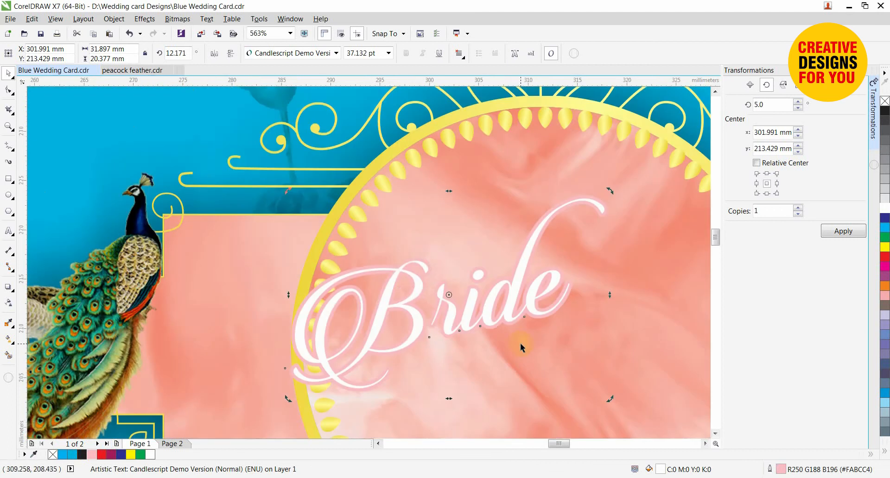
# Step: Change the outline colour of the "Bride" text to the darker rose #CC6875 (R 204, G 104, B 117)
pyautogui.hotkey('shift', 'F12')
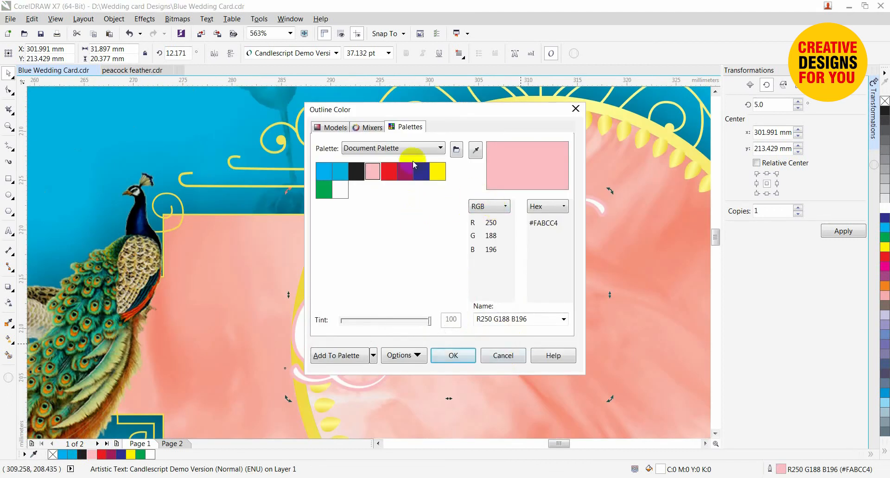
pyautogui.click(330, 127)
pyautogui.click(383, 209)
pyautogui.click(435, 175)
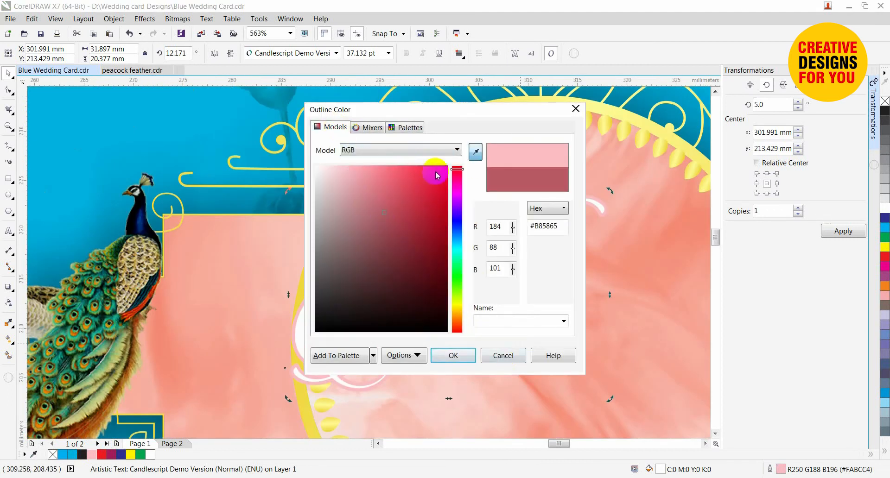
pyautogui.moveTo(460, 115); pyautogui.dragTo(644, 129)
pyautogui.click(571, 212)
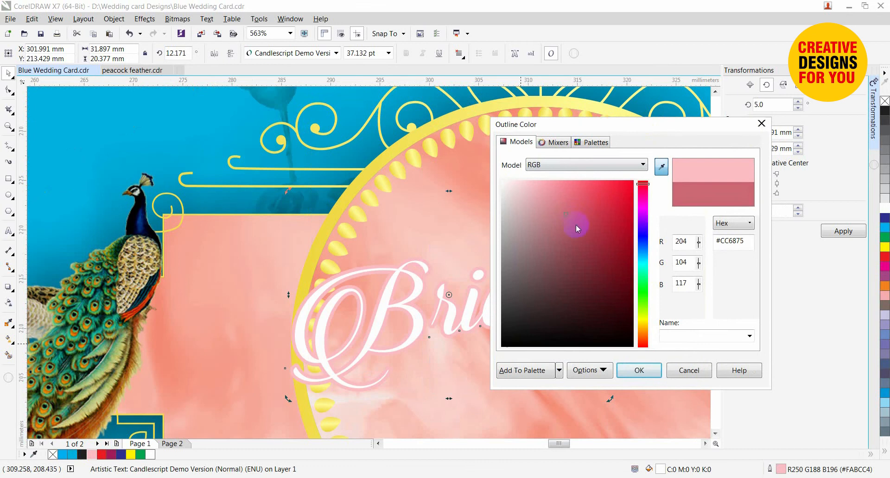
pyautogui.click(649, 371)
# Step: Duplicate the "Bride" text to its lower right and replace the copy's wording with "Groom"
pyautogui.scroll(-4, 553, 327)
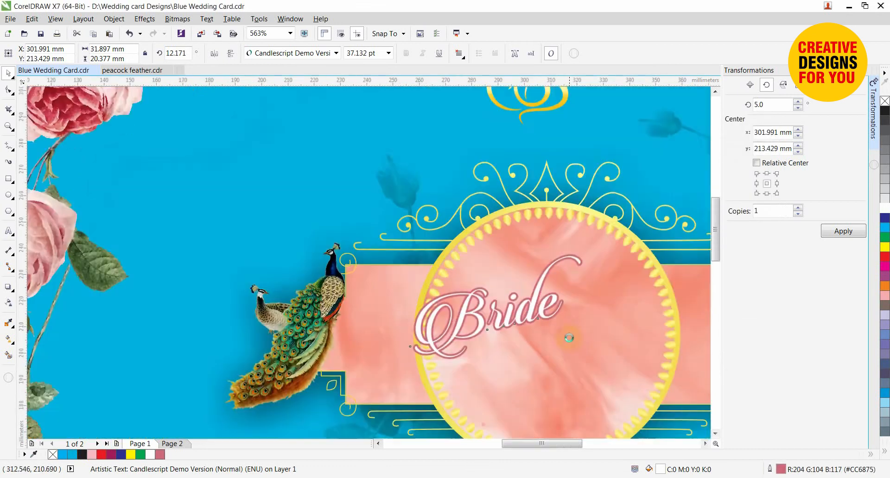
pyautogui.scroll(-4, 431, 264)
pyautogui.scroll(5, 599, 359)
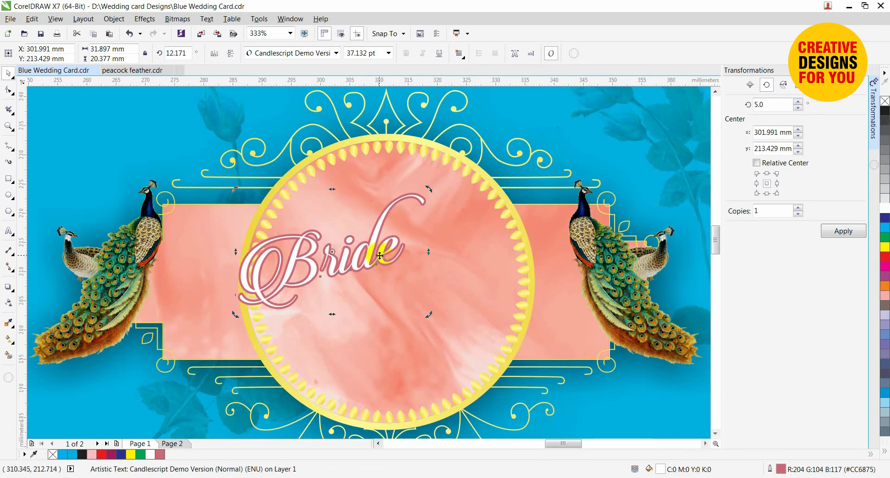
pyautogui.moveTo(380, 256); pyautogui.dragTo(456, 306)
pyautogui.hotkey('ctrl', 'a')
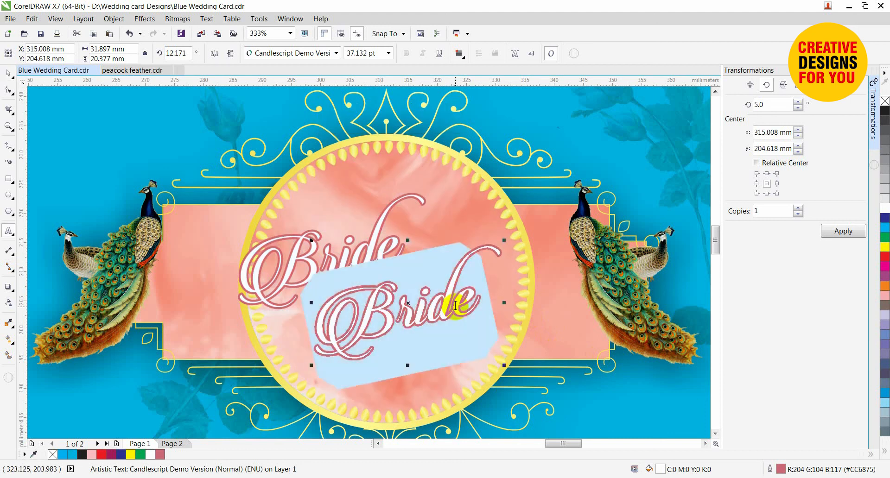
pyautogui.write('Gree')
pyautogui.press('BackSpace')
pyautogui.press('BackSpace')
pyautogui.write('oom')
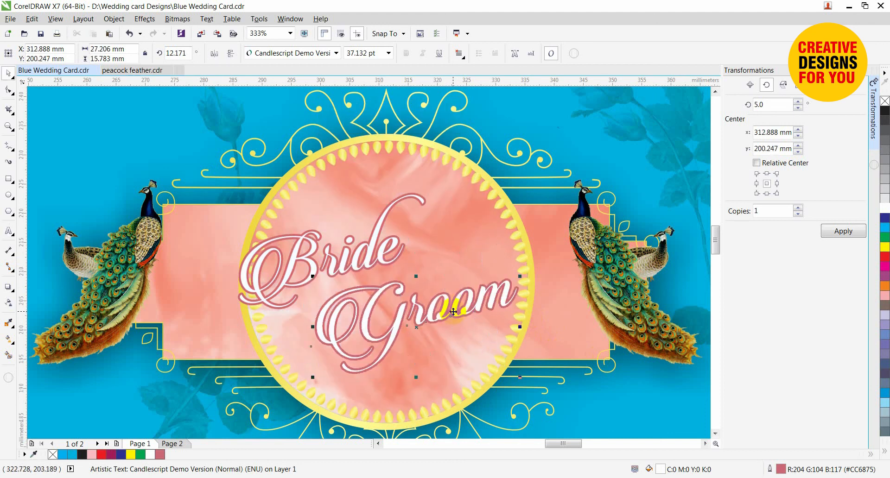
# Step: Fine-tune the positions of the "Bride" and "Groom" texts so both sit balanced inside the medallion
pyautogui.moveTo(453, 312); pyautogui.dragTo(457, 327)
pyautogui.click(385, 252)
pyautogui.moveTo(384, 252); pyautogui.dragTo(389, 246)
pyautogui.click(422, 327)
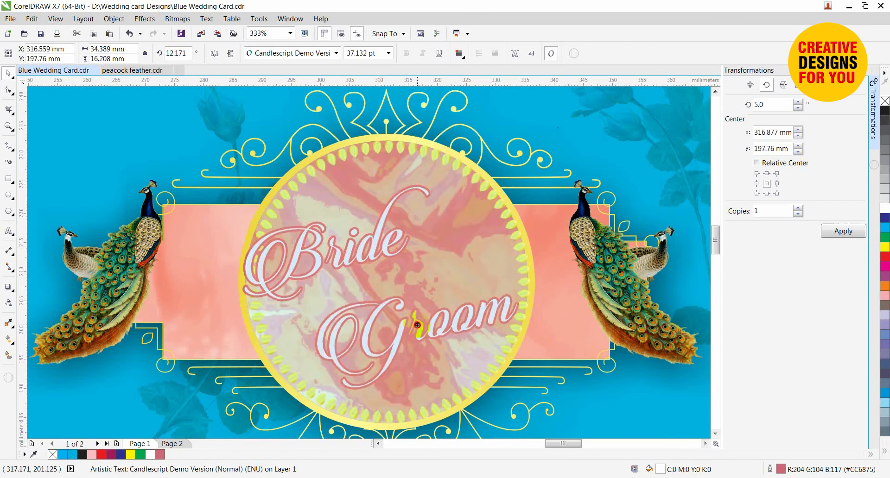
pyautogui.scroll(-3, 435, 359)
pyautogui.scroll(-1, 610, 292)
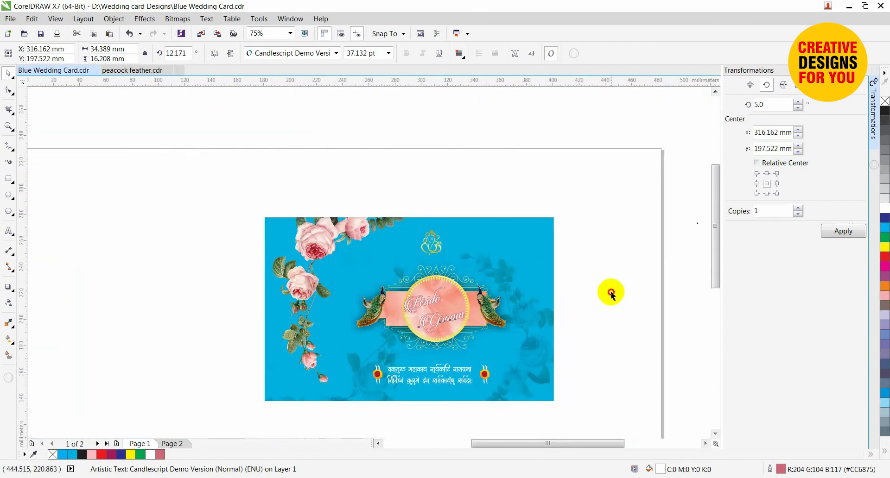
pyautogui.click(491, 348)
pyautogui.scroll(3, 477, 291)
pyautogui.moveTo(457, 257); pyautogui.dragTo(465, 261)
# Step: Duplicate the "Groom" text slightly upward and replace the copy's wording with "weds"
pyautogui.moveTo(527, 320); pyautogui.dragTo(529, 289)
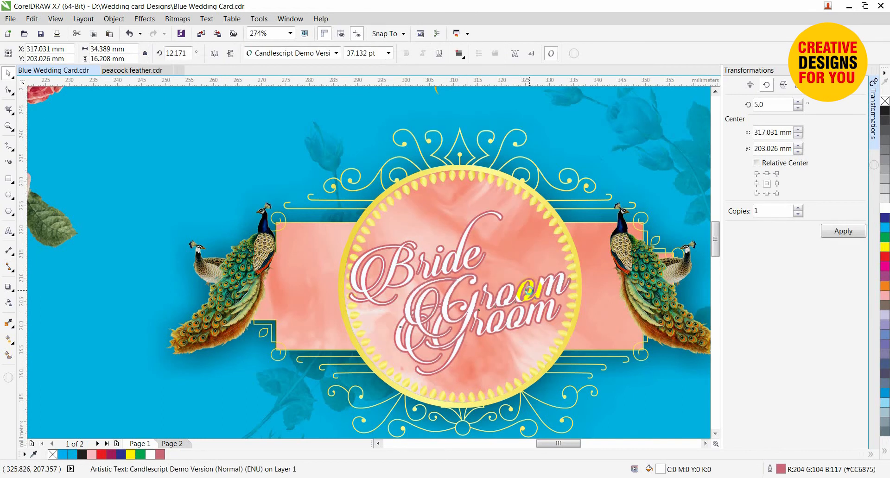
pyautogui.press('F8')
pyautogui.write('weds')
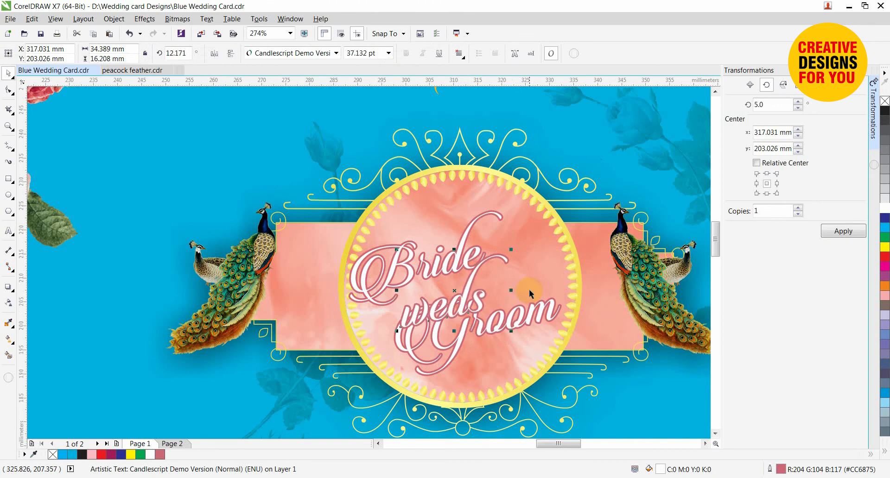
# Step: Remove the outline from the "weds" text, shrink it to about 20 pt and place it between "Bride" and "Groom"
pyautogui.rightClick(885, 101)
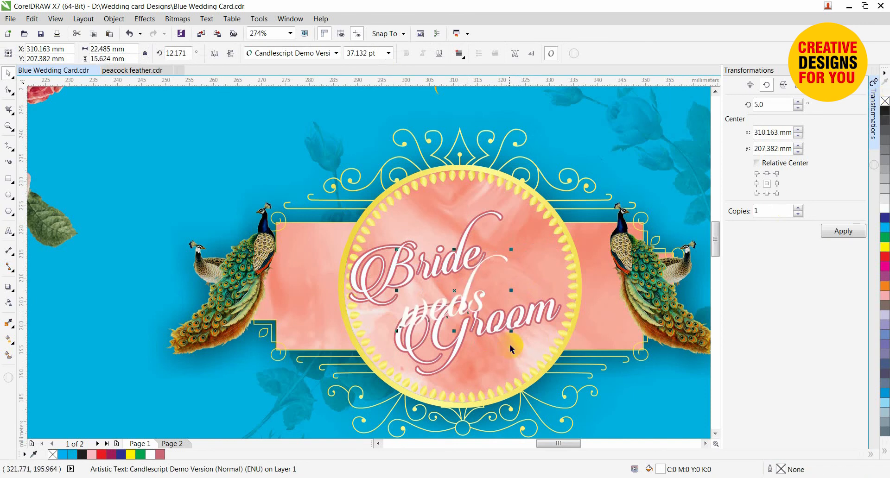
pyautogui.moveTo(511, 331); pyautogui.dragTo(508, 289)
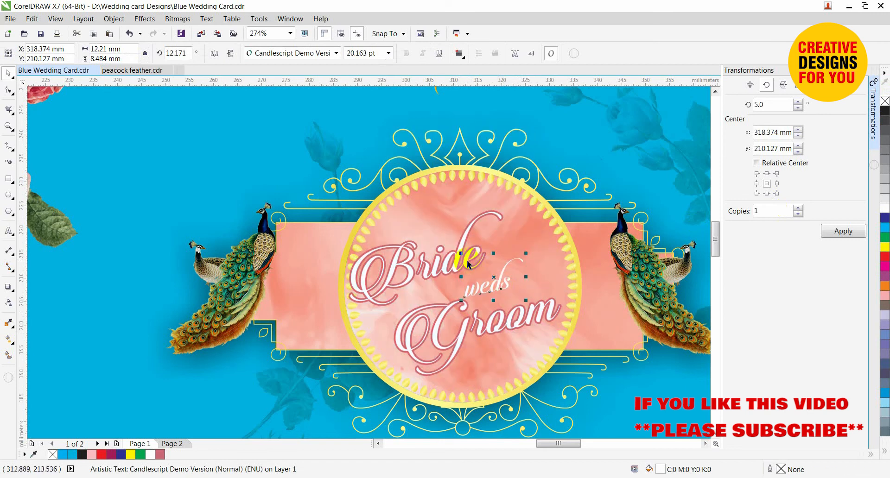
pyautogui.moveTo(467, 264); pyautogui.dragTo(474, 263)
pyautogui.moveTo(509, 321); pyautogui.dragTo(511, 322)
pyautogui.scroll(-2, 524, 250)
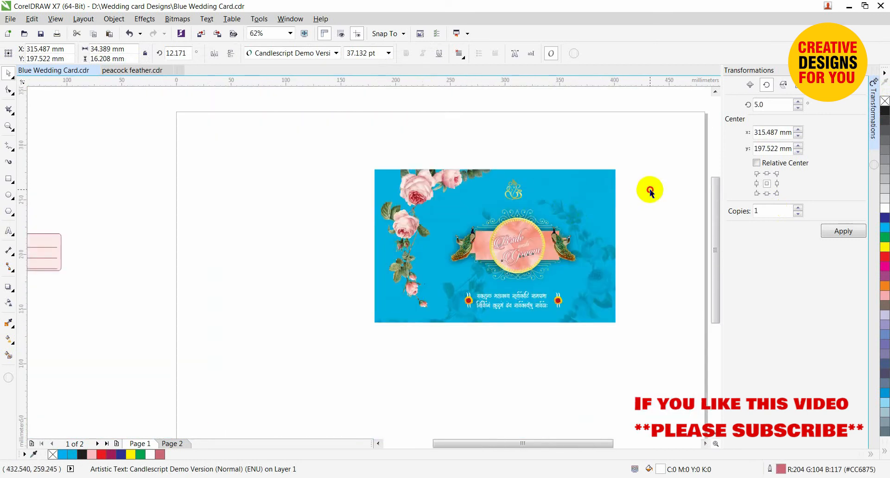
pyautogui.click(651, 194)
pyautogui.scroll(1, 570, 388)
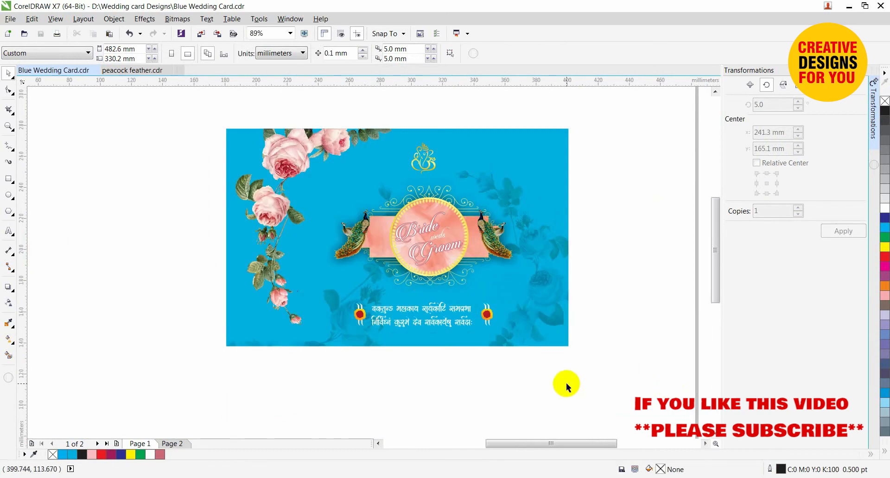
# Step: Move the complete front card artwork further up and right on the page
pyautogui.scroll(-2, 566, 383)
pyautogui.scroll(1, 479, 302)
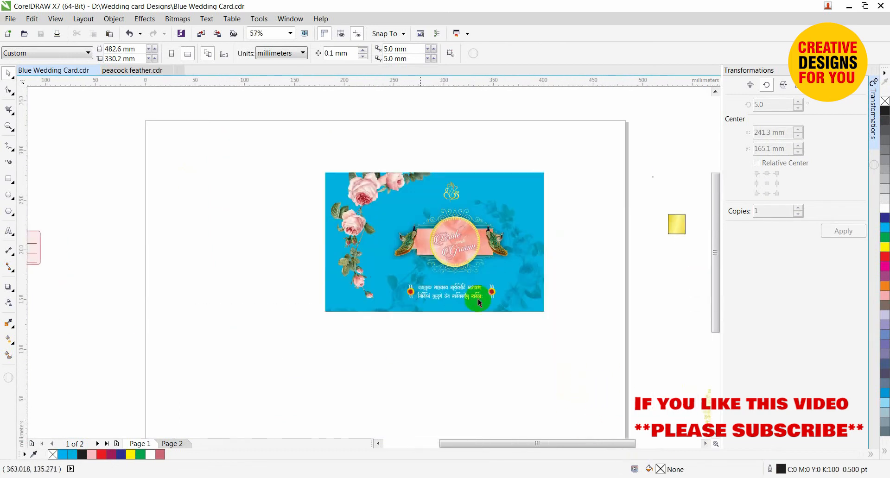
pyautogui.moveTo(247, 131); pyautogui.dragTo(553, 333)
pyautogui.moveTo(423, 255); pyautogui.dragTo(475, 242)
pyautogui.click(591, 285)
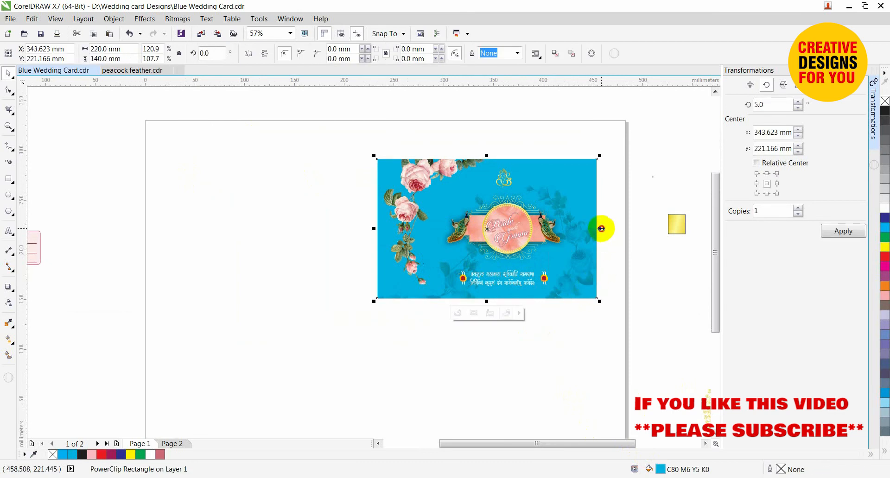
# Step: Duplicate the blue rose background panel flush against the left edge of the front panel, keeping the same orientation
pyautogui.moveTo(601, 228); pyautogui.dragTo(312, 249)
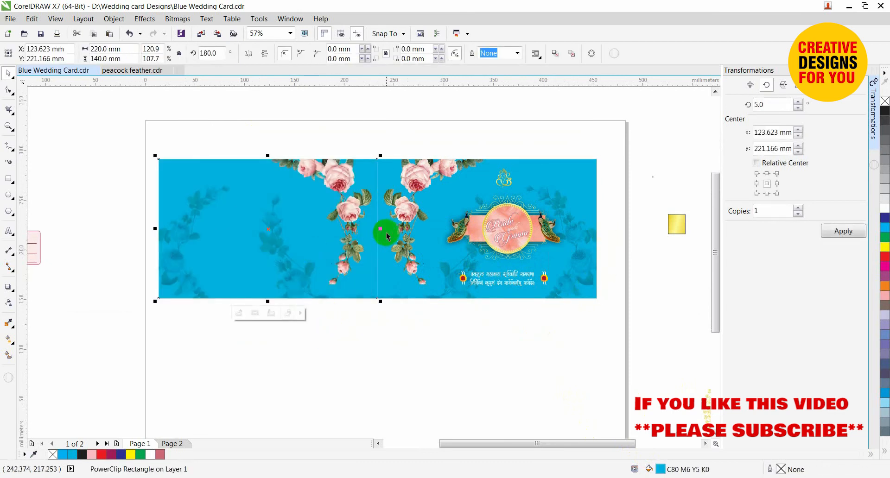
pyautogui.moveTo(382, 229); pyautogui.dragTo(384, 276)
pyautogui.click(386, 324)
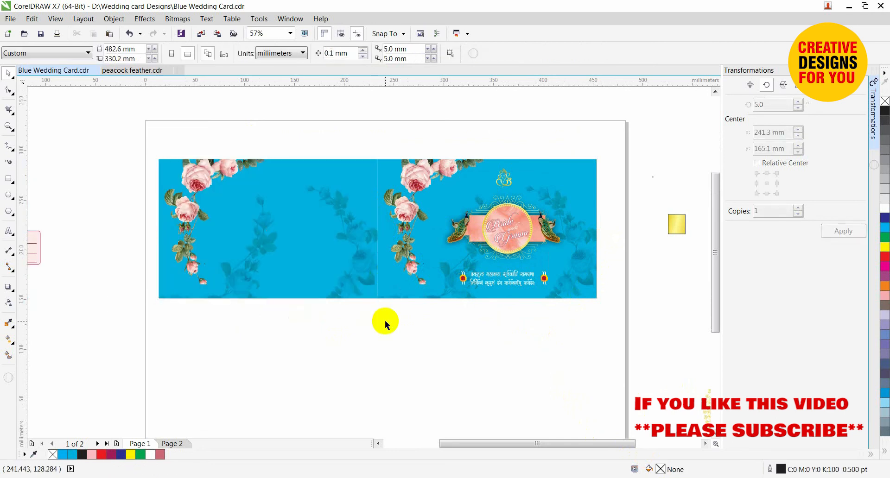
# Step: Place the group of seven vows with footprints on the blank left panel and fill it white
pyautogui.scroll(-2, 463, 320)
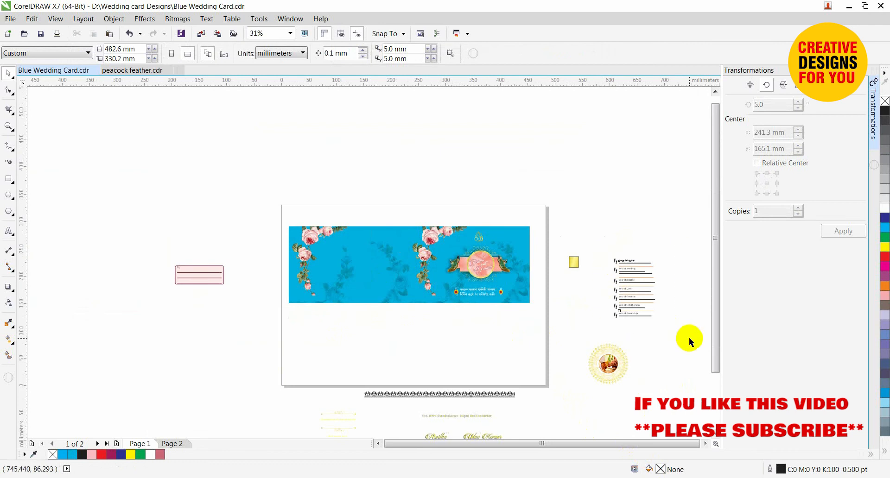
pyautogui.moveTo(687, 338); pyautogui.dragTo(362, 262)
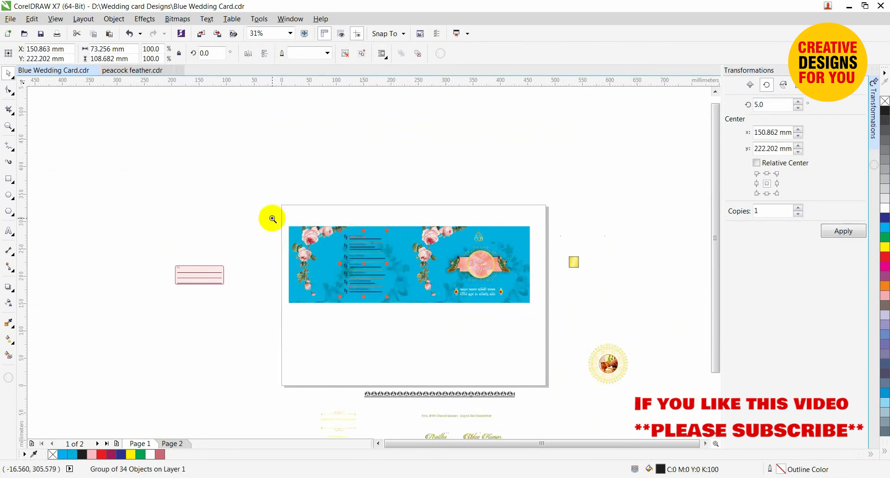
pyautogui.scroll(4, 466, 312)
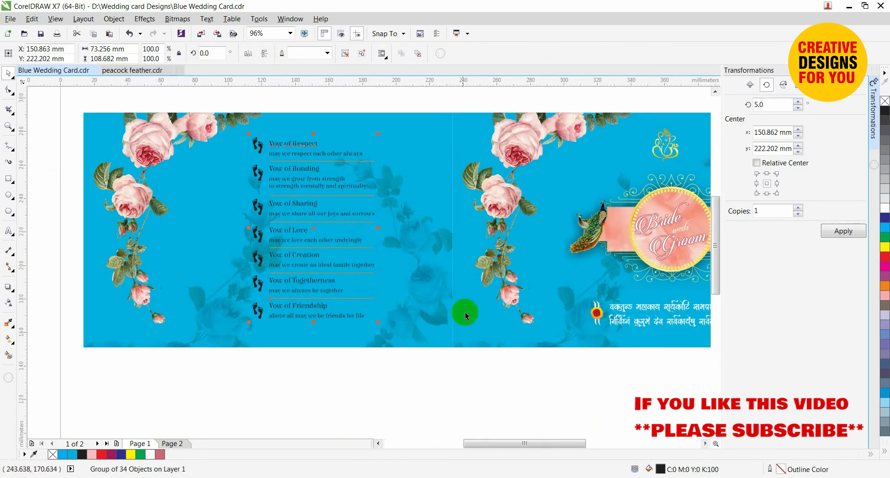
pyautogui.click(886, 212)
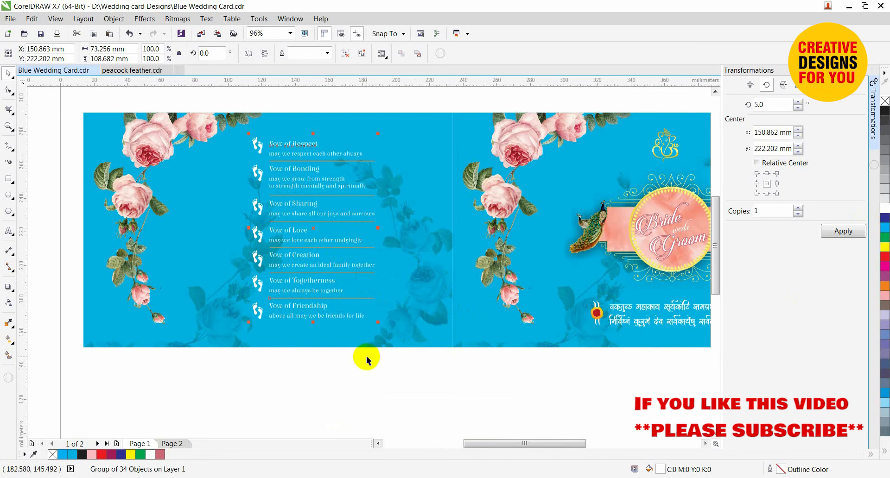
pyautogui.click(322, 361)
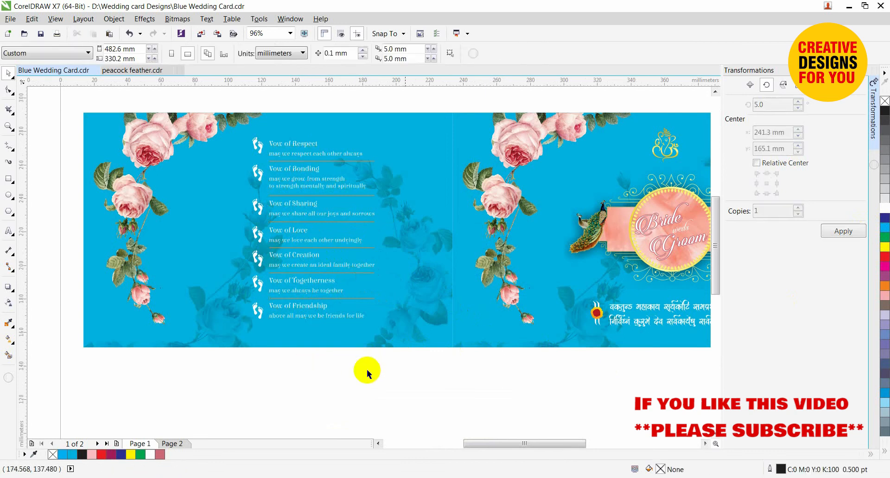
# Step: Copy the medallion ring's gold gradient fill to the footprint shapes beside the vows
pyautogui.keyDown('ctrl'); pyautogui.click(648, 263); pyautogui.keyUp('ctrl')
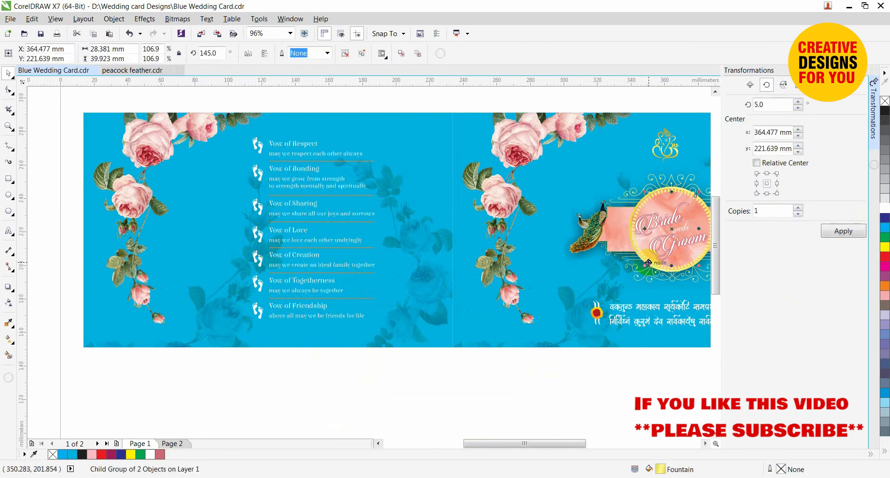
pyautogui.keyDown('ctrl'); pyautogui.click(649, 262); pyautogui.keyUp('ctrl')
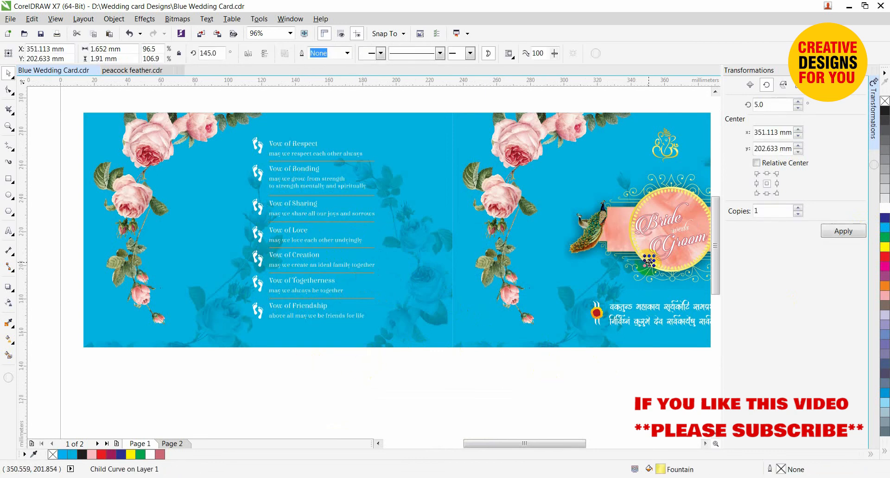
pyautogui.rightClick(260, 259)
pyautogui.click(295, 294)
pyautogui.click(259, 373)
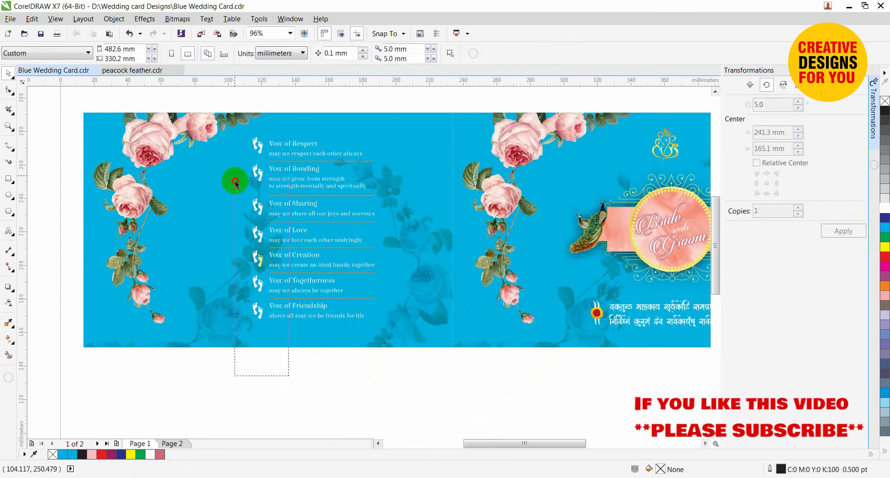
pyautogui.moveTo(227, 118); pyautogui.dragTo(304, 324)
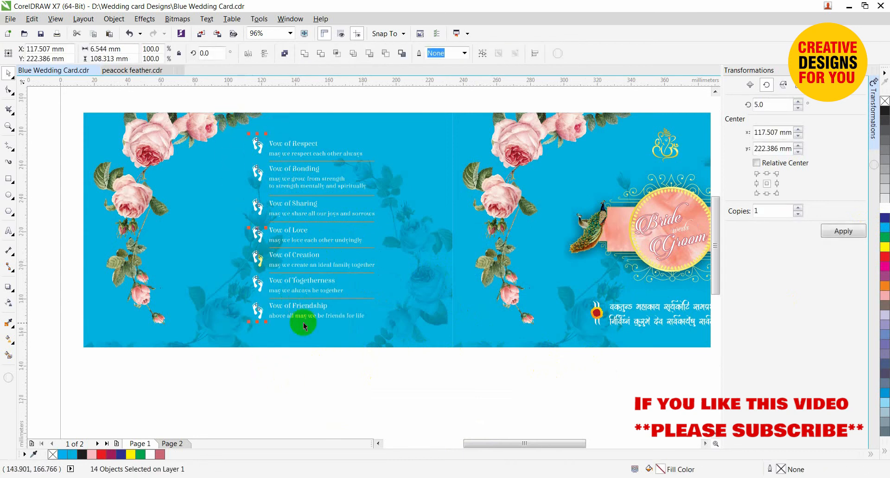
pyautogui.click(294, 357)
# Step: Shift the vow list left and stagger the second, third and fourth vows rightward by about 10 mm each
pyautogui.moveTo(436, 369); pyautogui.dragTo(217, 134)
pyautogui.moveTo(285, 143); pyautogui.dragTo(254, 147)
pyautogui.moveTo(440, 384); pyautogui.dragTo(273, 173)
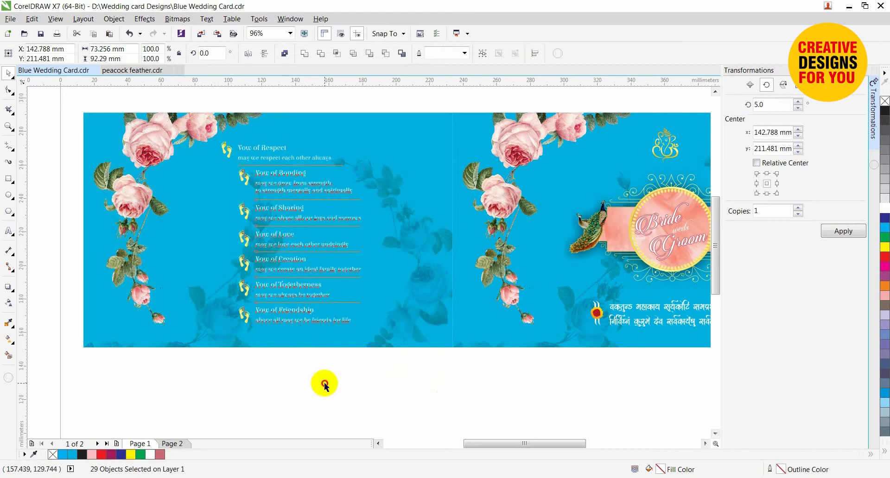
pyautogui.moveTo(415, 384); pyautogui.dragTo(220, 202)
pyautogui.moveTo(287, 280); pyautogui.dragTo(305, 280)
pyautogui.moveTo(421, 380); pyautogui.dragTo(241, 227)
pyautogui.moveTo(314, 321); pyautogui.dragTo(331, 322)
# Step: Continue the diagonal cascade by offsetting the Creation, Togetherness and Friendship vows rightward by about 10 mm each
pyautogui.moveTo(448, 387); pyautogui.dragTo(301, 291)
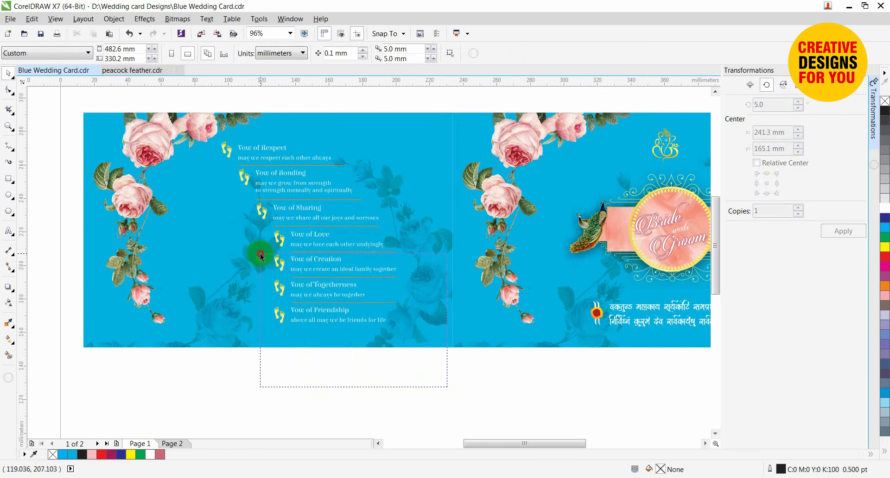
pyautogui.moveTo(259, 253); pyautogui.dragTo(259, 253)
pyautogui.hotkey('ctrl', 'r')
pyautogui.moveTo(492, 391); pyautogui.dragTo(282, 281)
pyautogui.hotkey('ctrl', 'r')
pyautogui.click(447, 397)
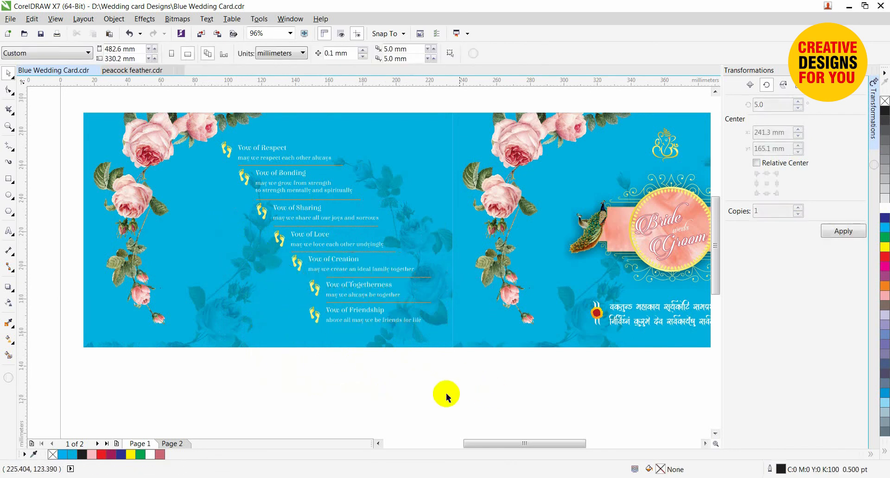
pyautogui.moveTo(469, 389); pyautogui.dragTo(296, 306)
pyautogui.click(402, 381)
pyautogui.moveTo(474, 387); pyautogui.dragTo(296, 306)
pyautogui.hotkey('ctrl', 'r')
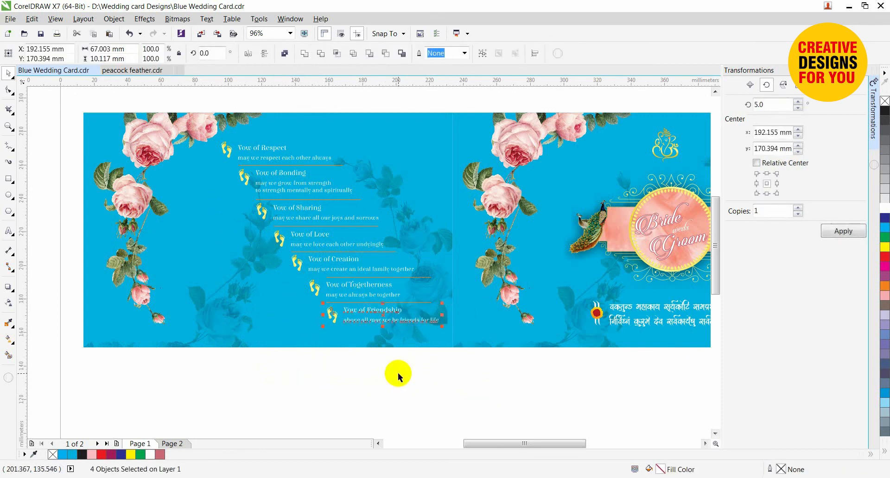
pyautogui.click(398, 372)
# Step: Group the staggered vows, scale the group to about 117.5 × 98.2 mm, position it beside the left panel's roses and save the file
pyautogui.moveTo(452, 368); pyautogui.dragTo(197, 143)
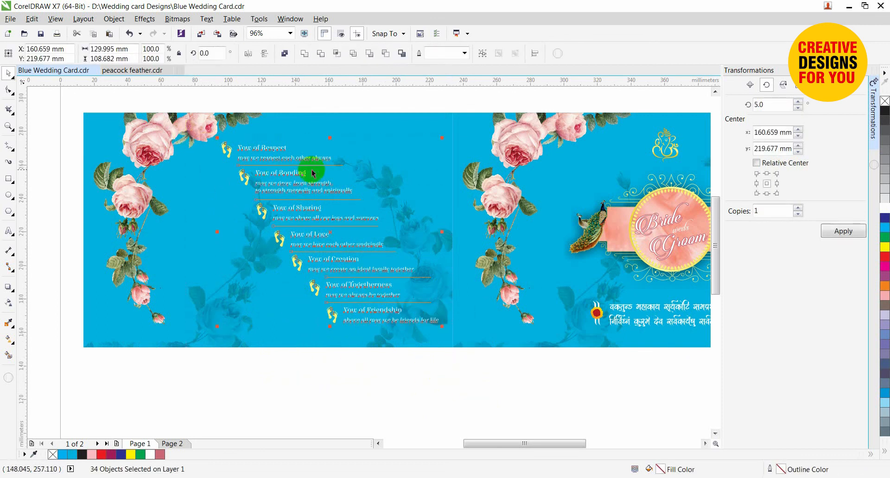
pyautogui.hotkey('ctrl', 'g')
pyautogui.moveTo(327, 192); pyautogui.dragTo(317, 197)
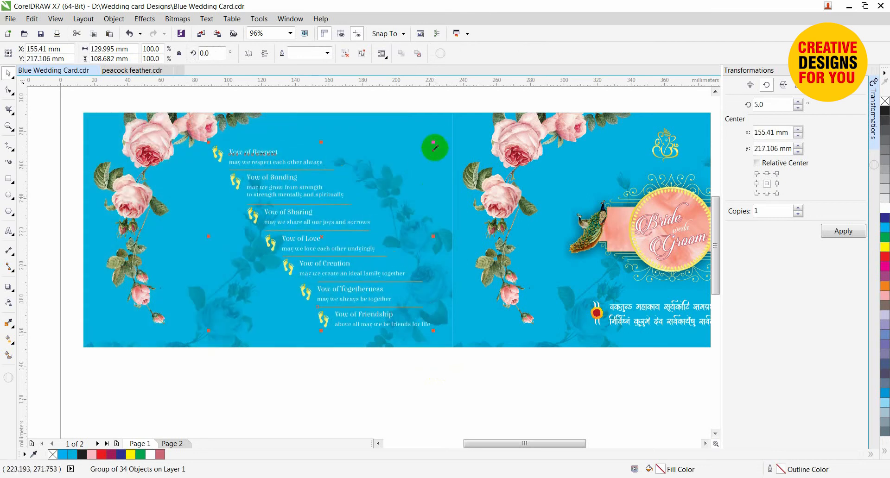
pyautogui.moveTo(433, 143); pyautogui.dragTo(423, 150)
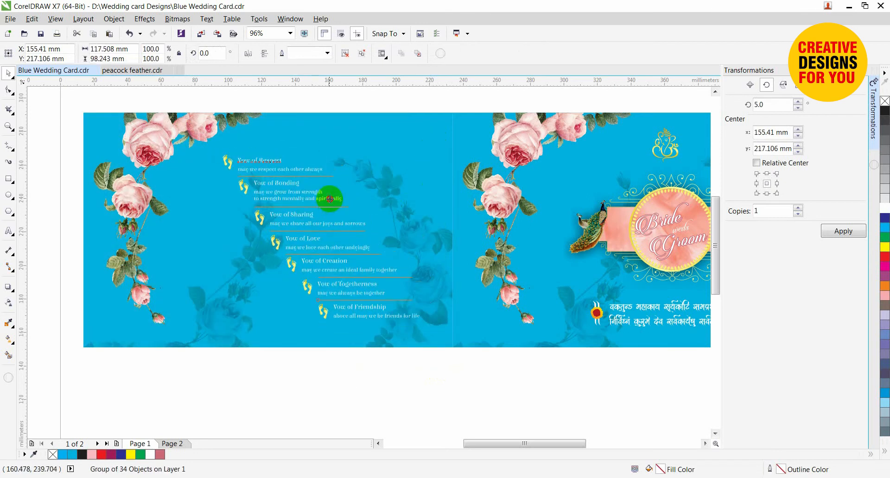
pyautogui.moveTo(330, 199); pyautogui.dragTo(323, 199)
pyautogui.click(360, 378)
pyautogui.hotkey('ctrl', 's')
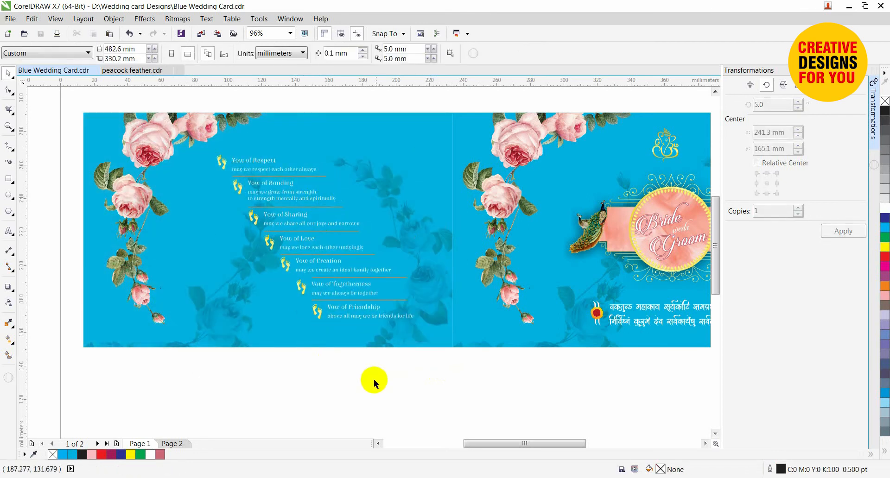
# Step: Move the black elephant border up from below the page to just under the card's front panel
pyautogui.scroll(-3, 380, 380)
pyautogui.scroll(-4, 431, 382)
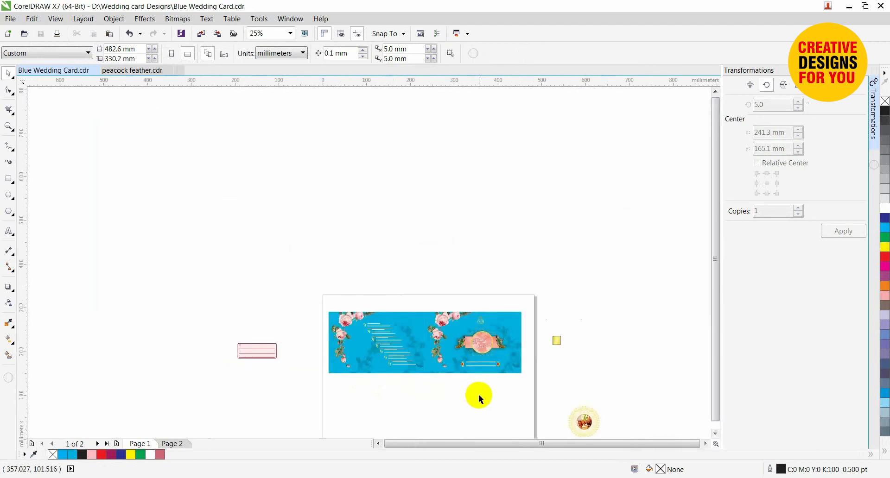
pyautogui.moveTo(471, 432); pyautogui.dragTo(469, 397)
pyautogui.scroll(6, 502, 405)
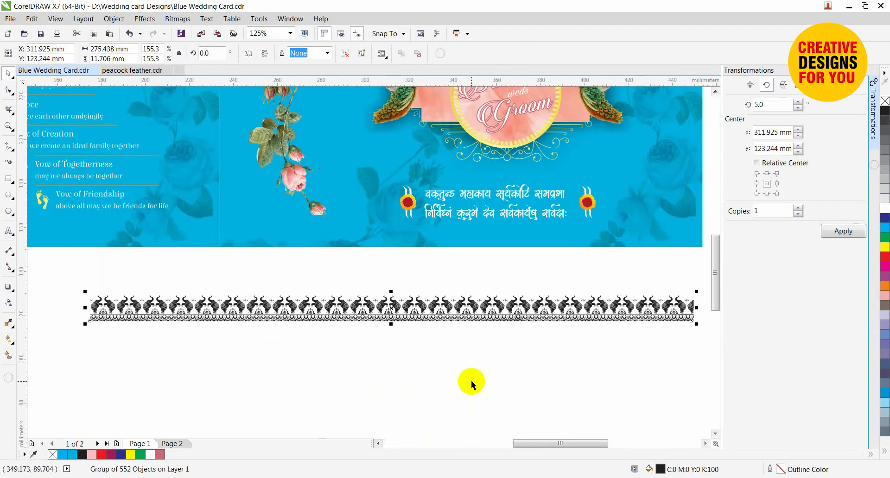
pyautogui.click(468, 381)
pyautogui.scroll(3, 447, 324)
pyautogui.click(459, 199)
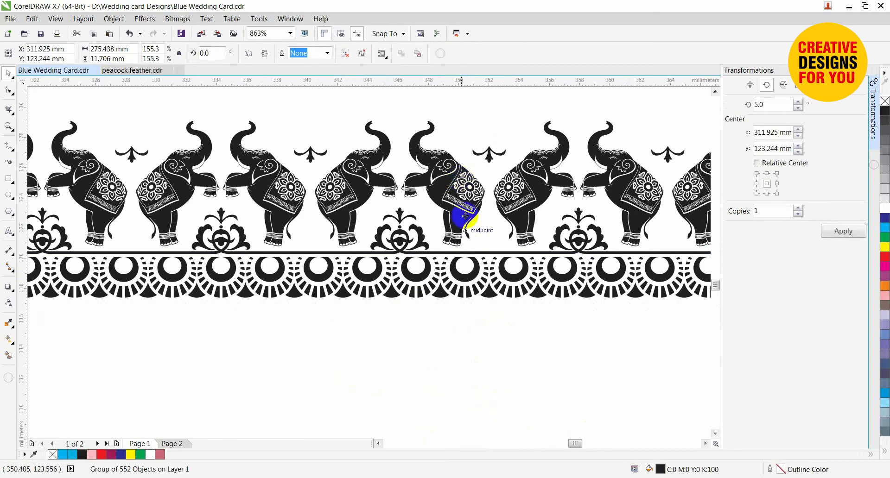
pyautogui.scroll(-4, 475, 225)
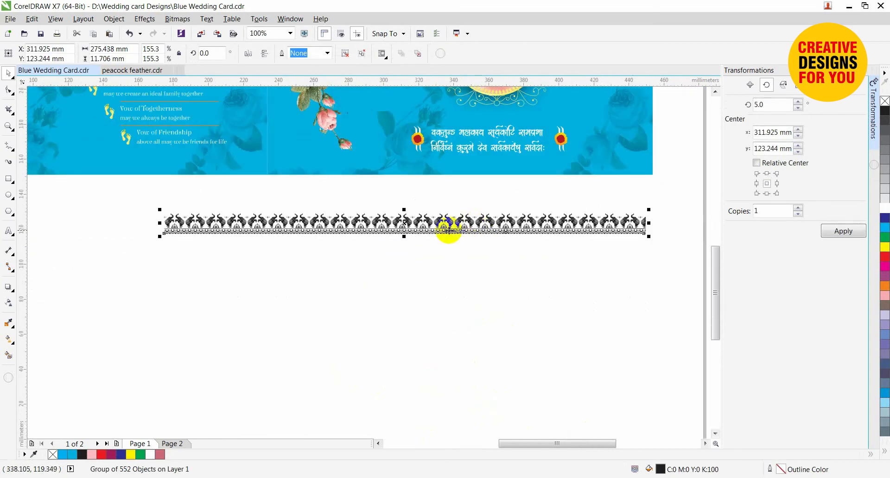
# Step: Try to set the elephant border's width to 220 mm without keeping its proportions
pyautogui.click(794, 85)
pyautogui.click(757, 136)
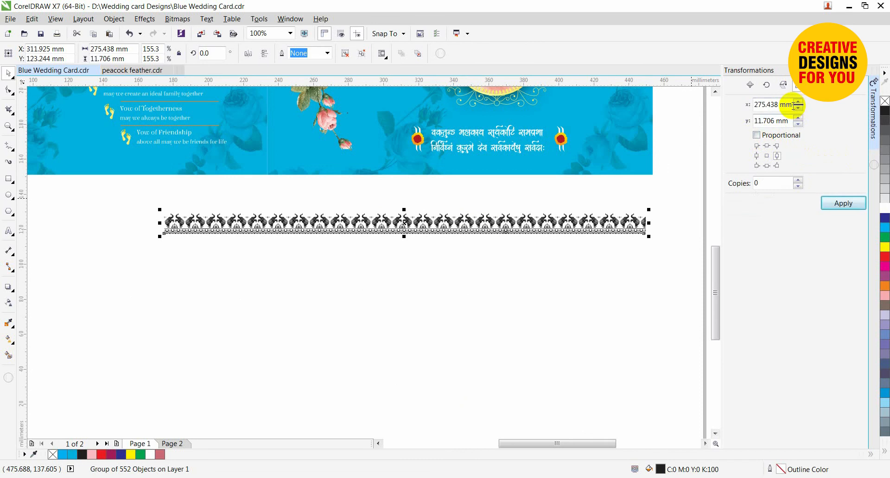
pyautogui.click(792, 105)
pyautogui.write('220')
pyautogui.press('Return')
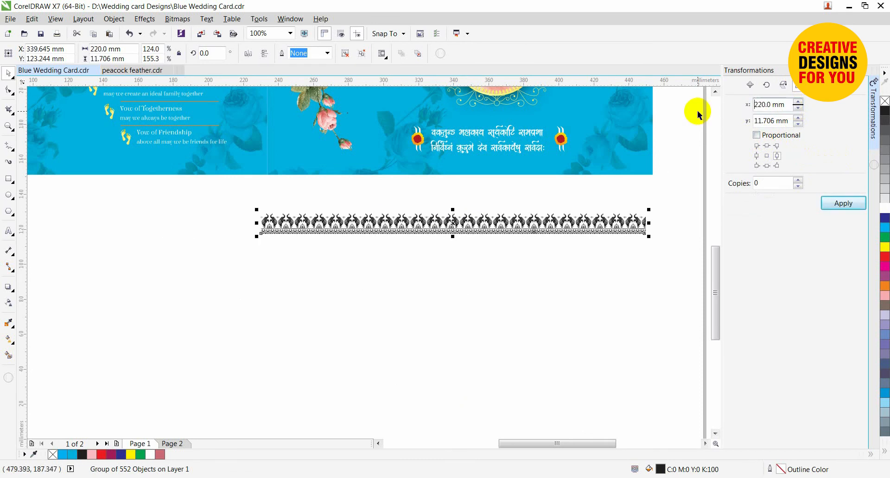
pyautogui.click(635, 199)
pyautogui.hotkey('ctrl', 'z')
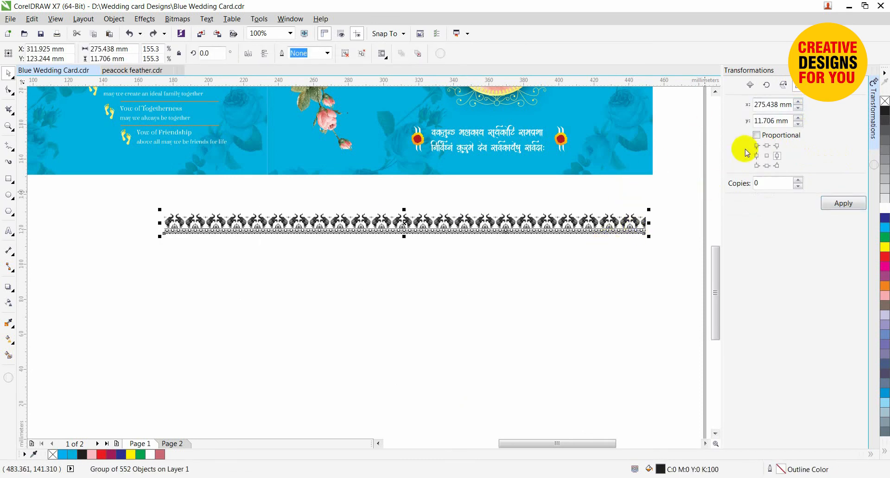
# Step: Scale the elephant border proportionally to 220 mm wide and align it with the front panel's width along its lower edge
pyautogui.moveTo(790, 106); pyautogui.dragTo(705, 114)
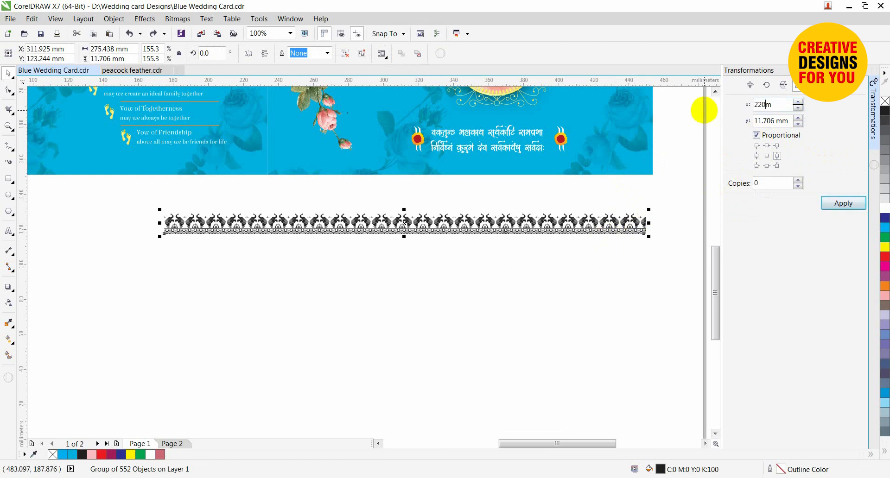
pyautogui.press('Return')
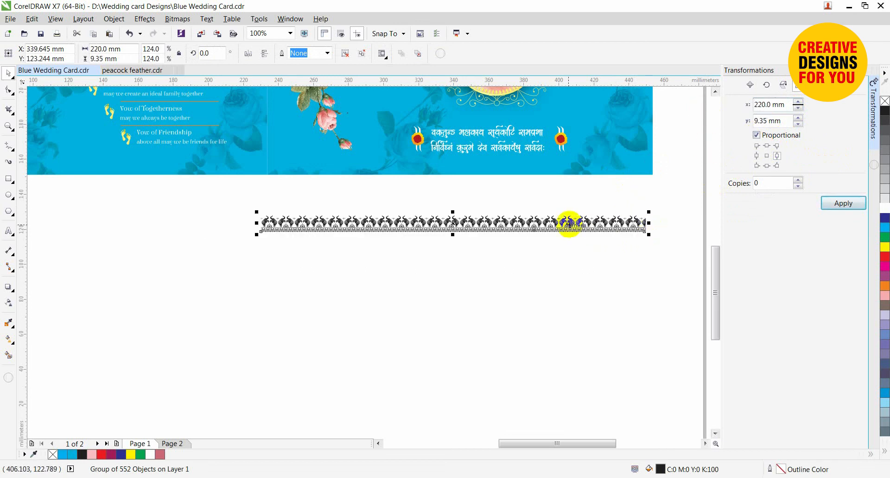
pyautogui.moveTo(569, 223); pyautogui.dragTo(610, 145)
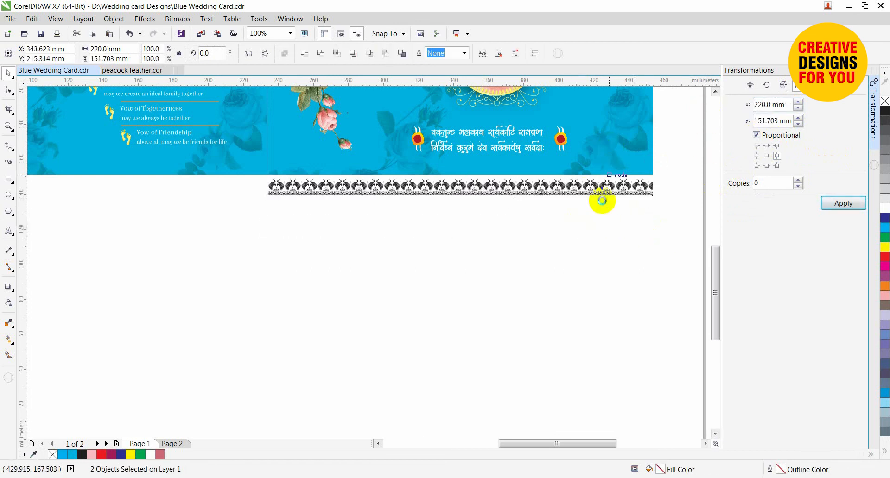
# Step: Align the black elephant border with the bottom edge of the front panel
pyautogui.press('b')
pyautogui.click(603, 220)
pyautogui.scroll(-1, 600, 226)
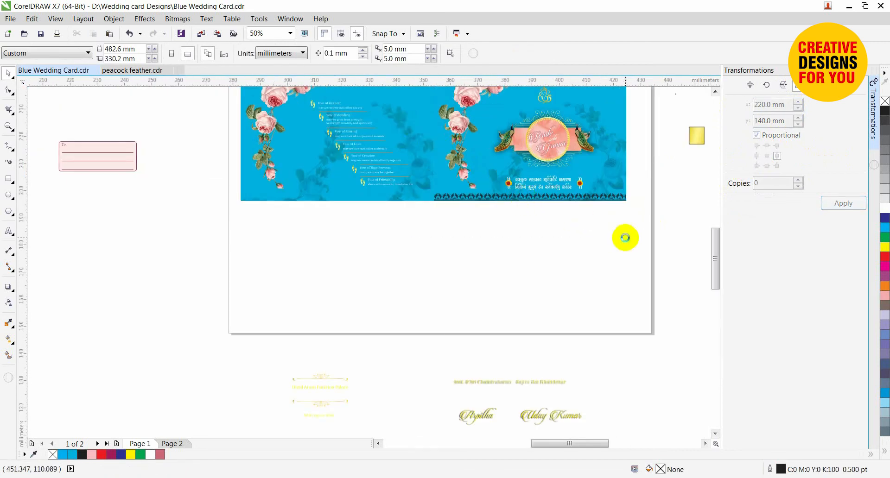
# Step: Copy the gold fountain fill from the medallion's ring onto all parts of the elephant border
pyautogui.scroll(2, 513, 190)
pyautogui.keyDown('ctrl'); pyautogui.click(510, 180); pyautogui.keyUp('ctrl')
pyautogui.keyDown('ctrl'); pyautogui.click(509, 178); pyautogui.keyUp('ctrl')
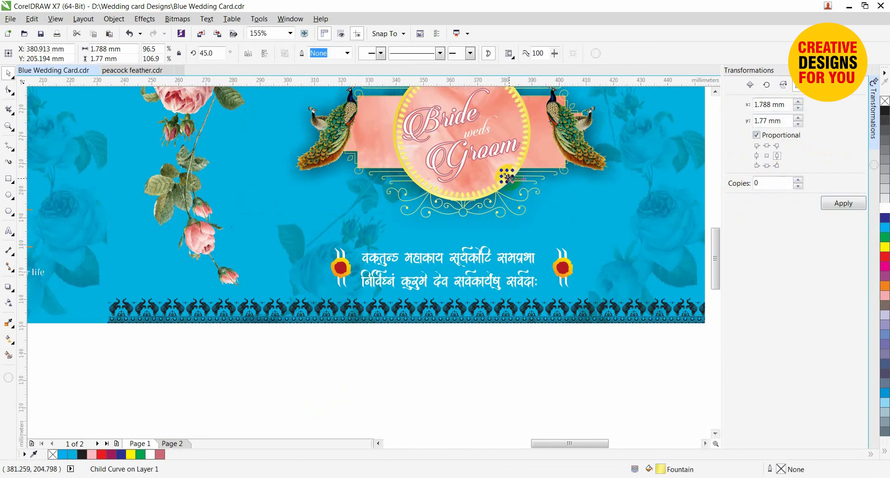
pyautogui.rightClick(553, 305)
pyautogui.click(590, 340)
pyautogui.click(582, 368)
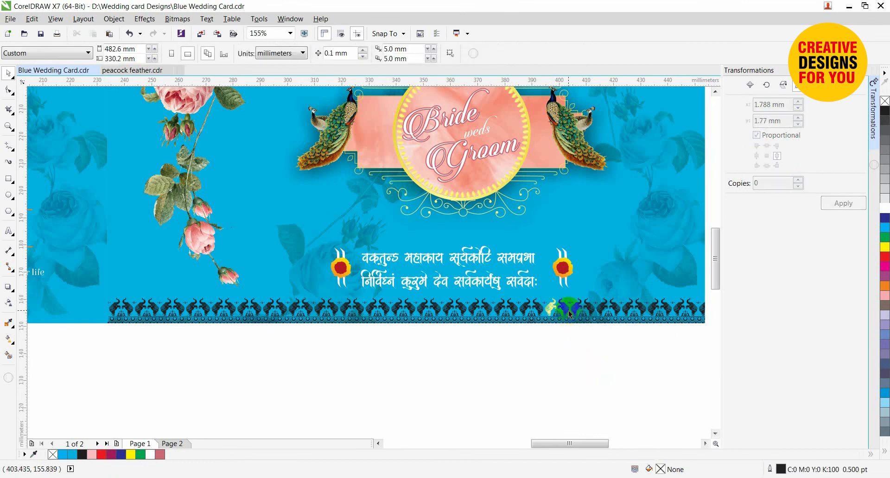
pyautogui.click(569, 311)
pyautogui.hotkey('ctrl', 'r')
pyautogui.click(587, 350)
# Step: Move the Sanskrit verse and its two side ornaments slightly up, away from the elephant border
pyautogui.moveTo(633, 353); pyautogui.dragTo(317, 229)
pyautogui.moveTo(500, 262); pyautogui.dragTo(500, 254)
pyautogui.click(502, 351)
pyautogui.scroll(-3, 502, 352)
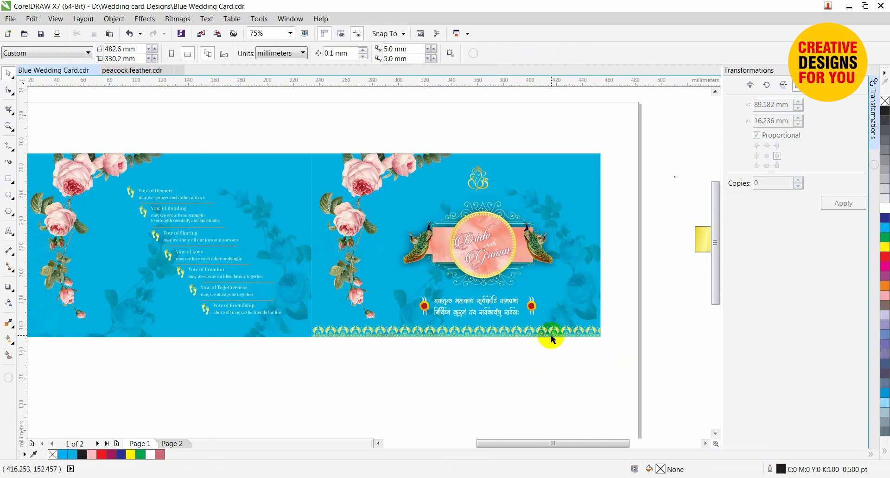
# Step: Duplicate the gold elephant border and centre the copy horizontally on the panel with the vows
pyautogui.click(552, 337)
pyautogui.hotkey('ctrl', 'v')
pyautogui.keyDown('shift'); pyautogui.click(262, 332); pyautogui.keyUp('shift')
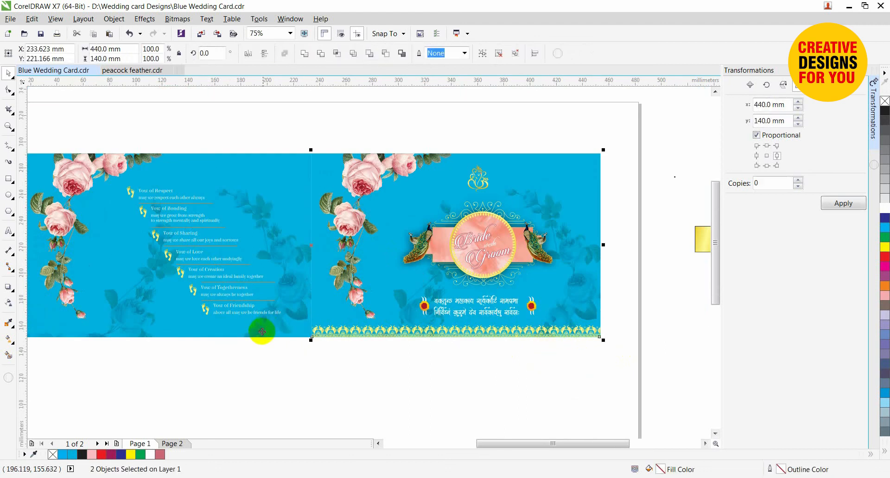
pyautogui.press('c')
pyautogui.click(305, 378)
# Step: Place a copy of the complete front panel, including its border, directly below the original
pyautogui.scroll(-1, 251, 341)
pyautogui.press('F2')
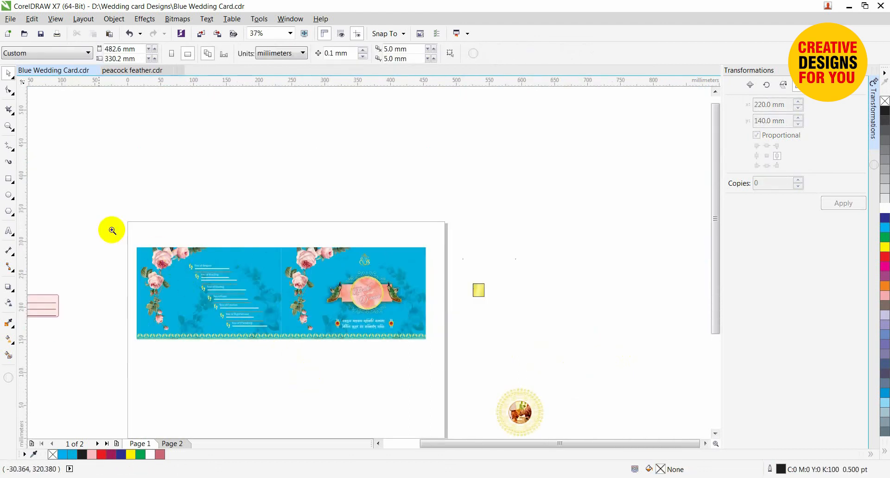
pyautogui.moveTo(99, 222); pyautogui.dragTo(472, 371)
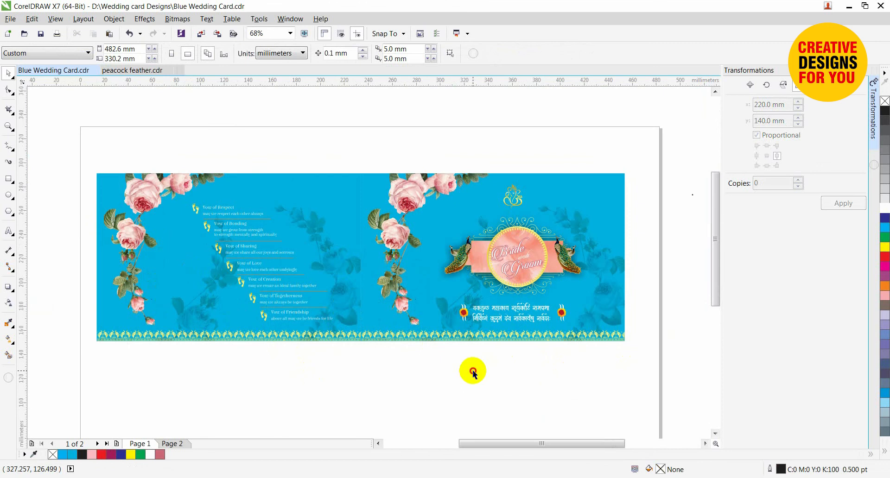
pyautogui.scroll(-1, 418, 354)
pyautogui.press('F2')
pyautogui.moveTo(221, 246); pyautogui.dragTo(596, 439)
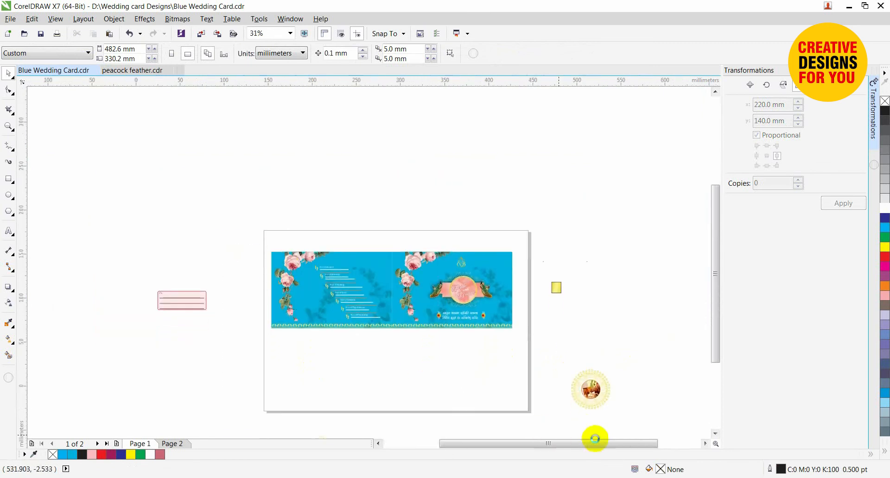
pyautogui.moveTo(336, 118); pyautogui.dragTo(533, 257)
pyautogui.moveTo(513, 175); pyautogui.dragTo(511, 301)
pyautogui.rightClick(512, 301)
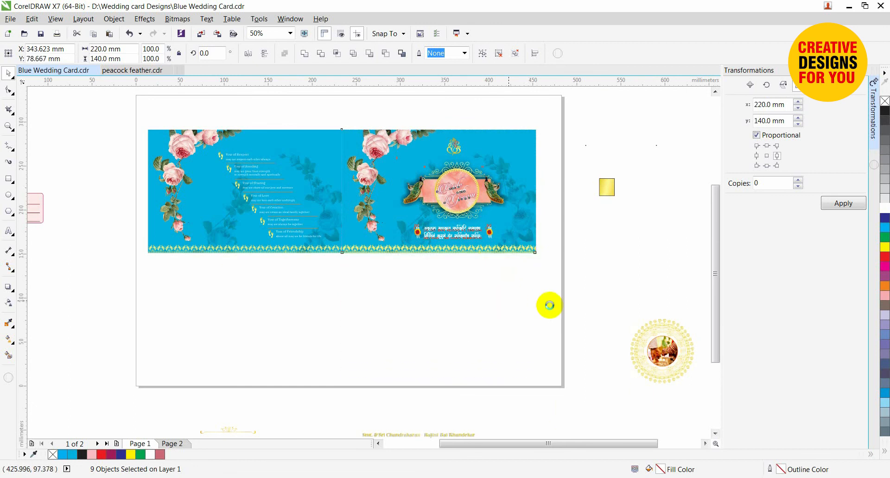
# Step: Delete the peacock medallion, verse and dark shadow from the lower panel copy, and move its gold Ganesha emblem off the panel
pyautogui.click(575, 298)
pyautogui.press('F2')
pyautogui.moveTo(274, 235); pyautogui.dragTo(623, 377)
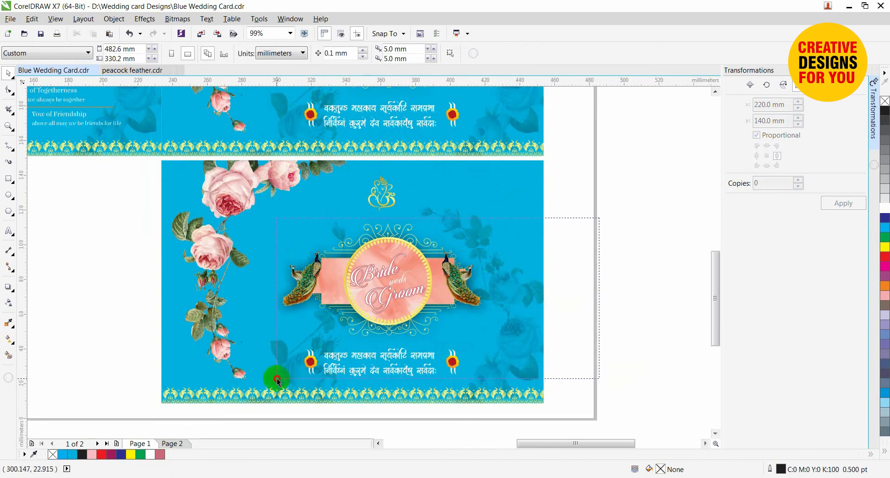
pyautogui.moveTo(278, 380); pyautogui.dragTo(277, 379)
pyautogui.press('Delete')
pyautogui.click(410, 339)
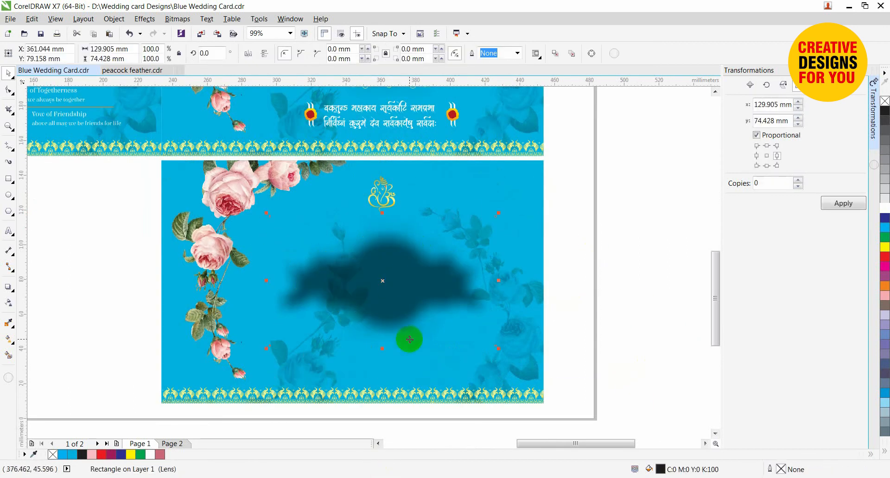
pyautogui.press('Delete')
pyautogui.click(371, 199)
pyautogui.moveTo(371, 199); pyautogui.dragTo(93, 238)
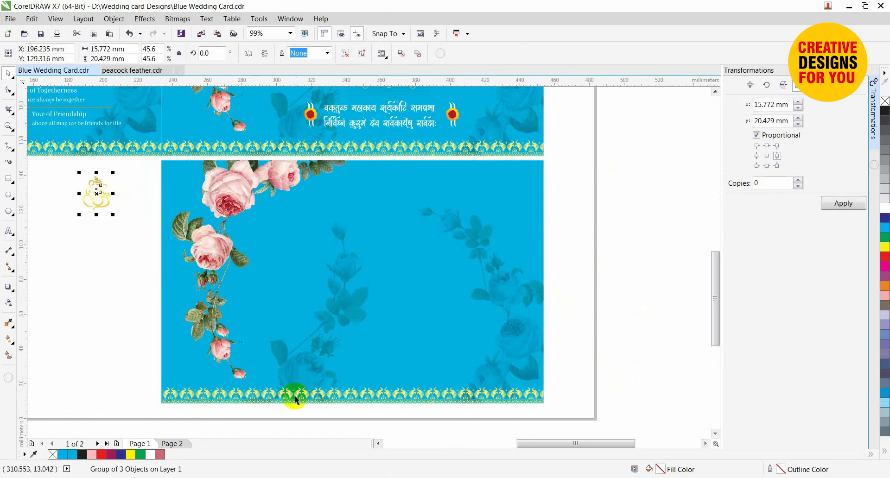
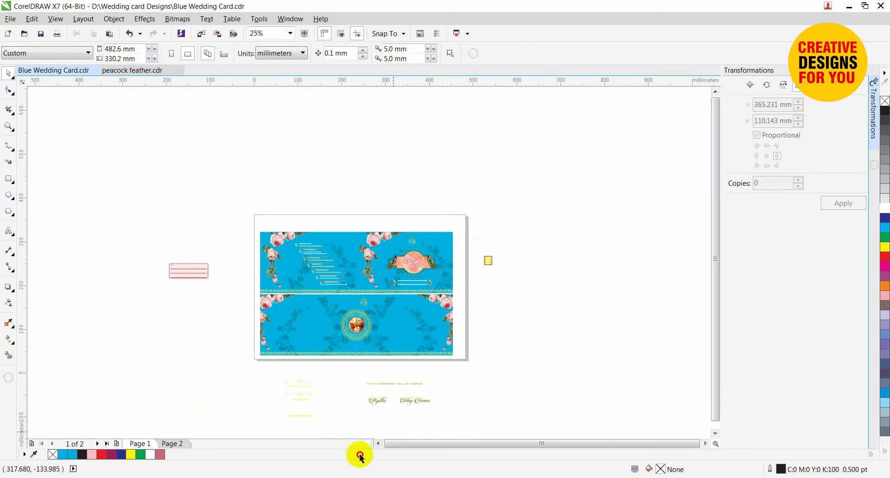
# Step: Group the invitation text below the page and place the group on the right inner panel, clear of the central medallion
pyautogui.hotkey('ctrl', 'g')
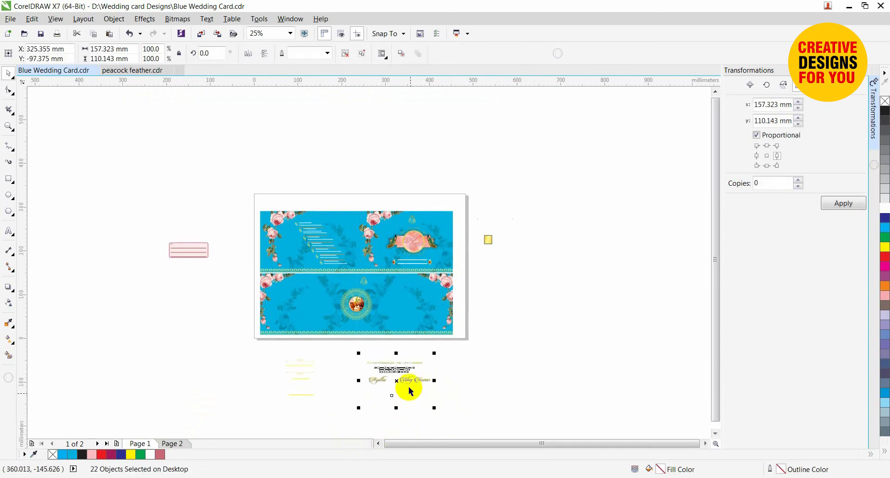
pyautogui.moveTo(394, 369); pyautogui.dragTo(410, 294)
pyautogui.press('F2')
pyautogui.moveTo(186, 248); pyautogui.dragTo(534, 375)
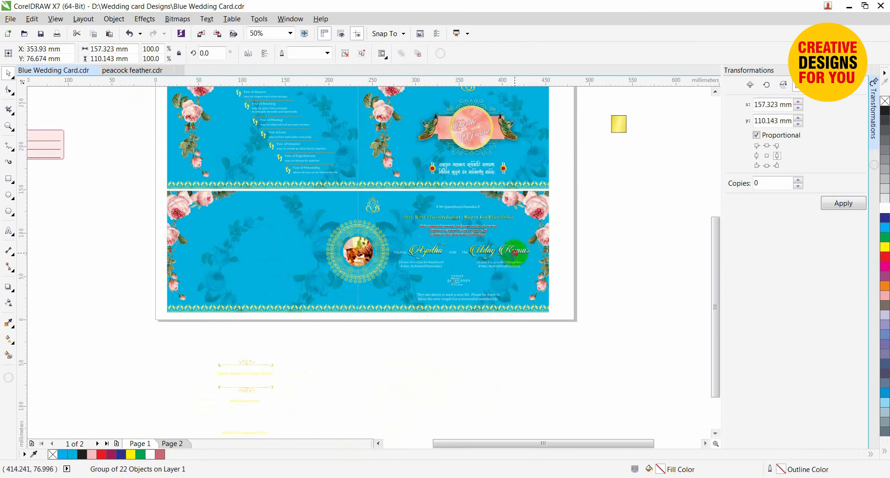
pyautogui.moveTo(515, 253); pyautogui.dragTo(517, 254)
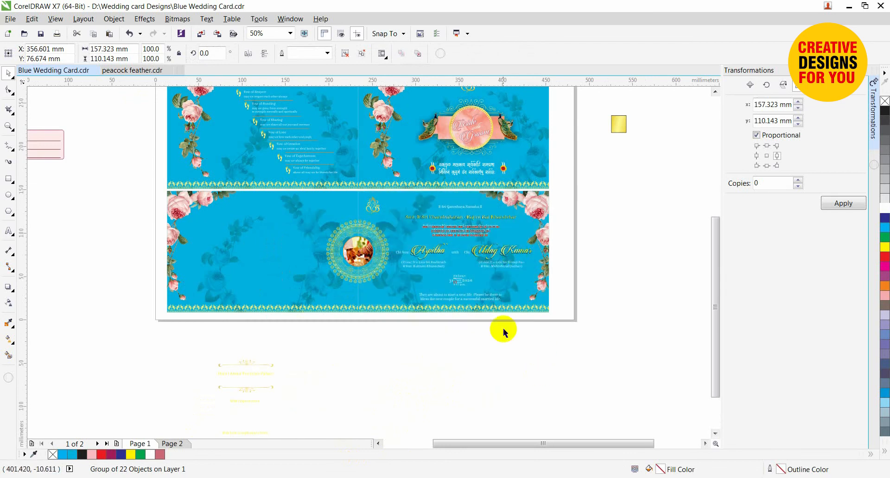
pyautogui.click(499, 342)
# Step: Place the venue and compliments text group on the left inner panel and centre it vertically on that panel
pyautogui.scroll(-1, 463, 357)
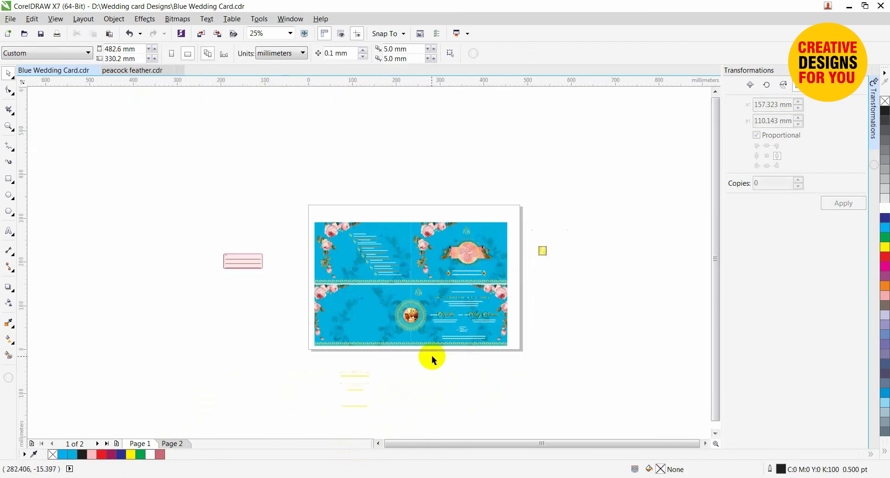
pyautogui.moveTo(434, 355); pyautogui.dragTo(285, 433)
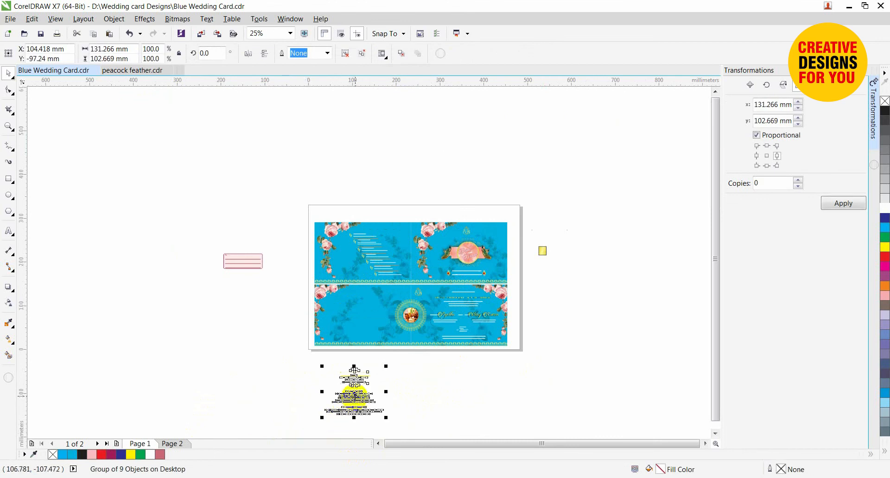
pyautogui.moveTo(355, 396); pyautogui.dragTo(364, 312)
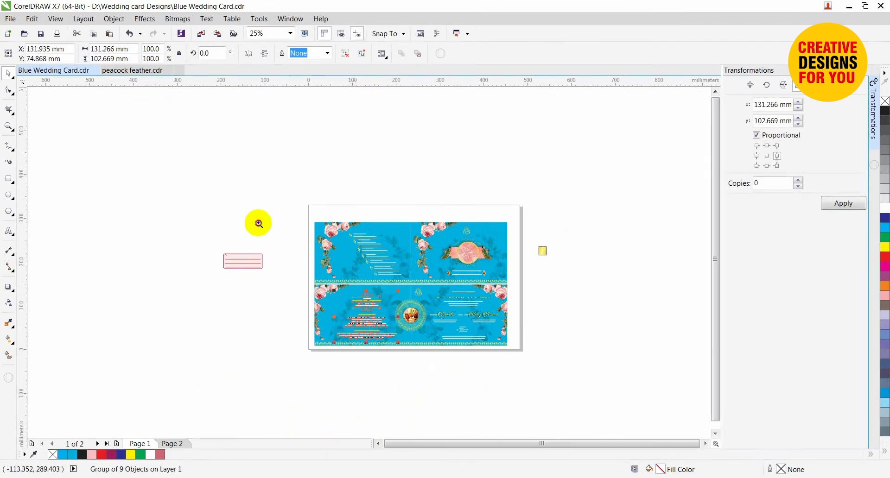
pyautogui.scroll(1, 443, 369)
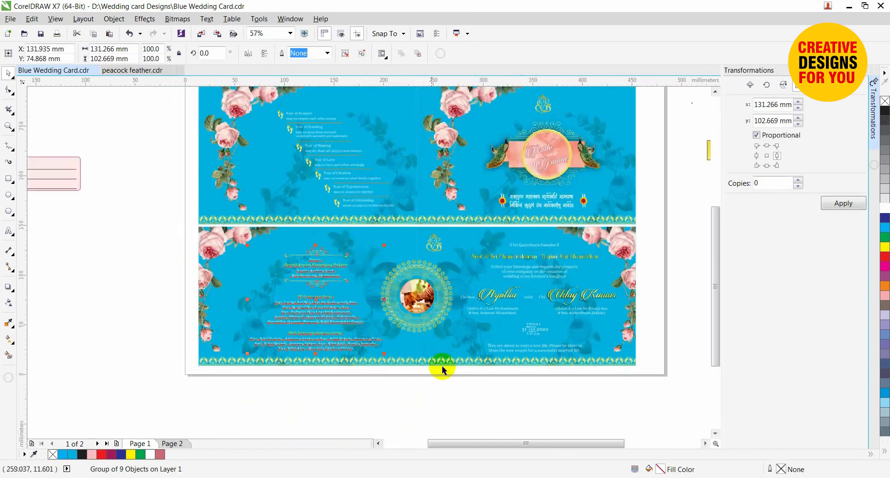
pyautogui.keyDown('shift'); pyautogui.click(362, 242); pyautogui.keyUp('shift')
pyautogui.press('e')
pyautogui.click(379, 401)
pyautogui.scroll(-1, 377, 389)
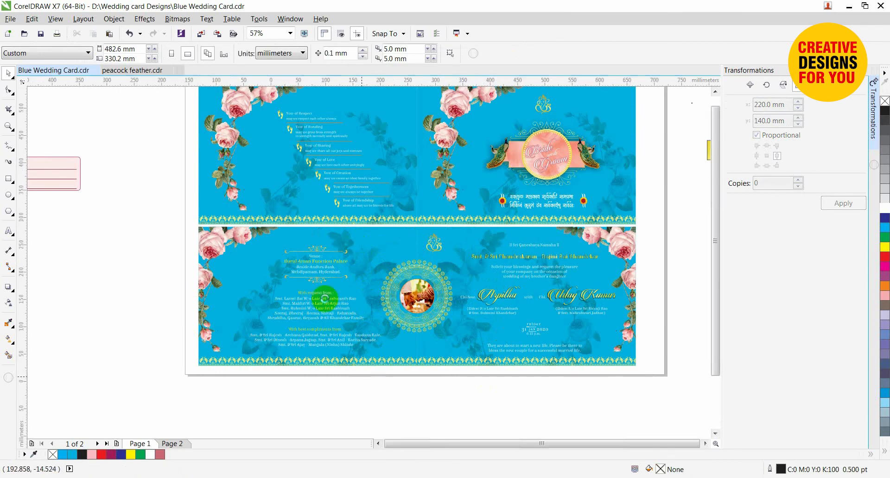
pyautogui.press('z')
pyautogui.moveTo(277, 212); pyautogui.dragTo(544, 374)
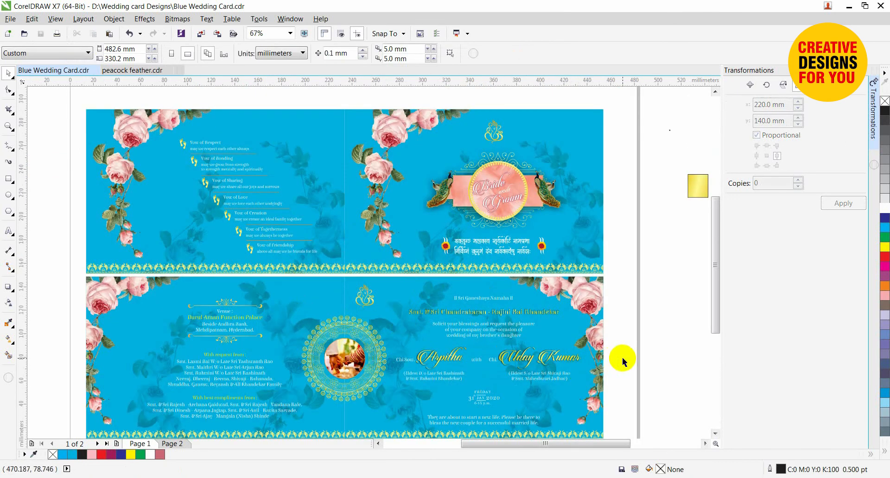
pyautogui.rightClick(453, 307)
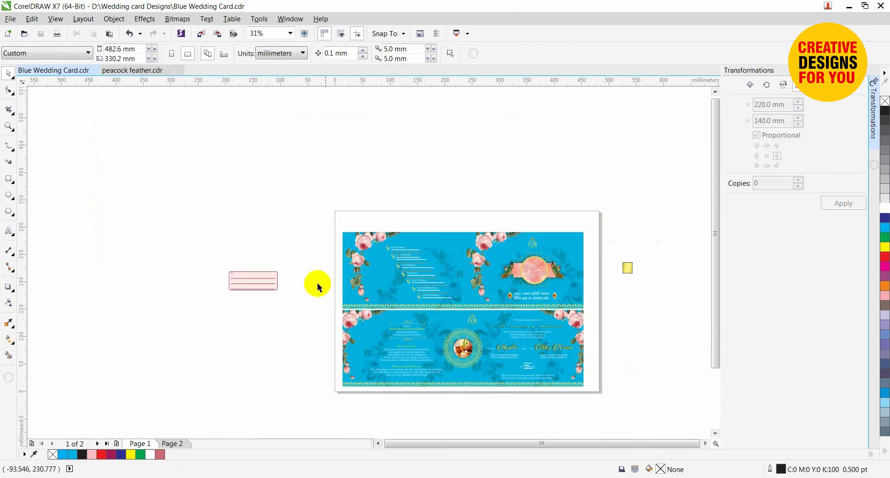
pyautogui.moveTo(308, 228); pyautogui.dragTo(600, 391)
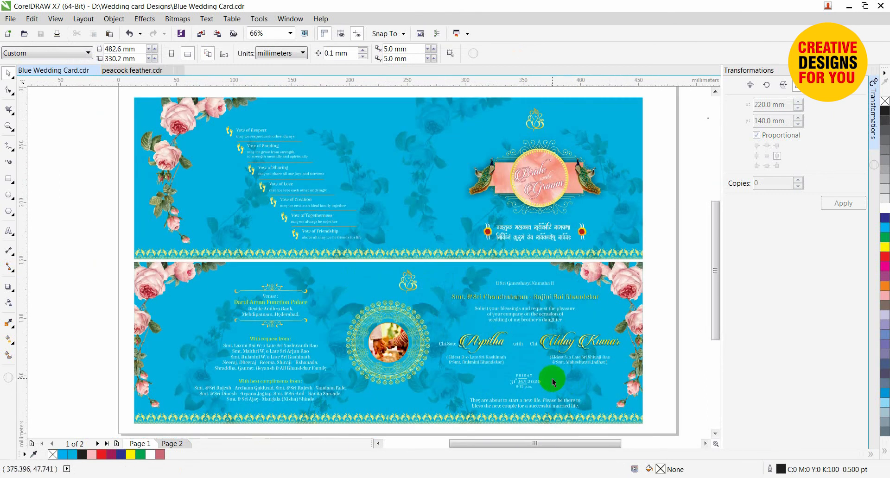
pyautogui.rightClick(575, 325)
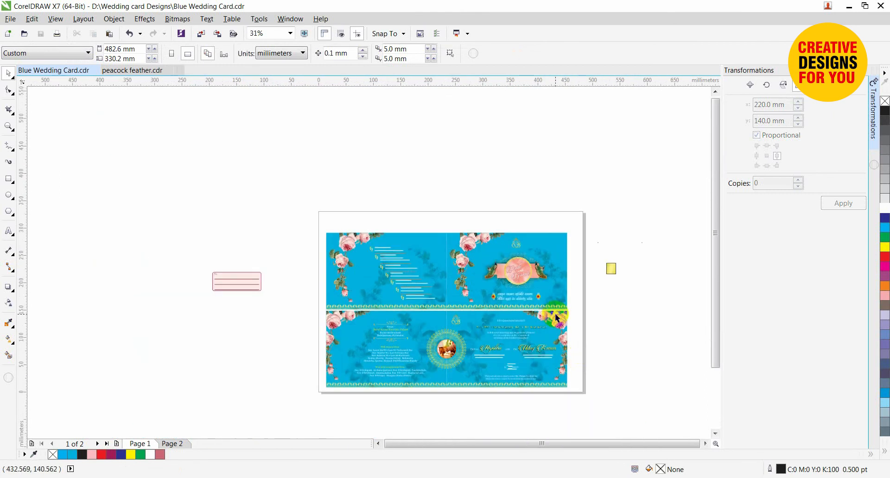
# Step: Place the vows panel's blue rose background above the page, outside its edges, and switch to page 2
pyautogui.click(359, 250)
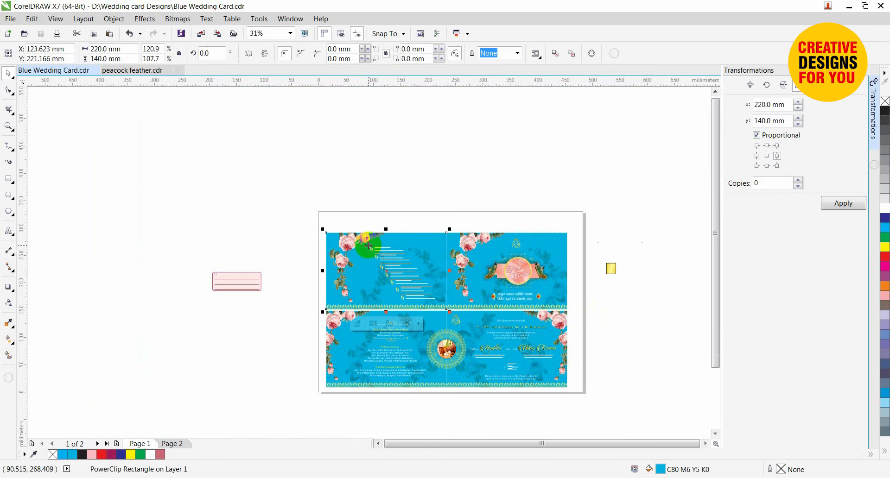
pyautogui.moveTo(357, 246); pyautogui.dragTo(296, 139)
pyautogui.click(424, 147)
pyautogui.press('pagedown')
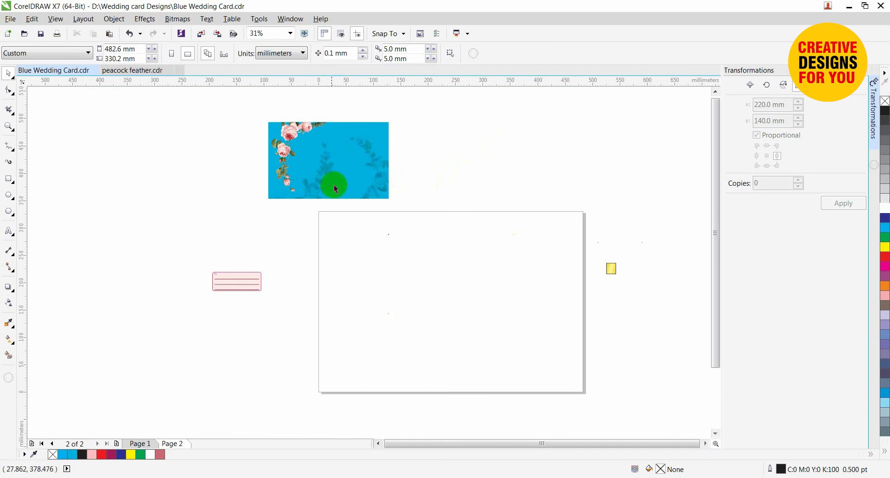
# Step: Select all the unfilled shapes on page 2 and fill them with green
pyautogui.moveTo(344, 220); pyautogui.dragTo(563, 413)
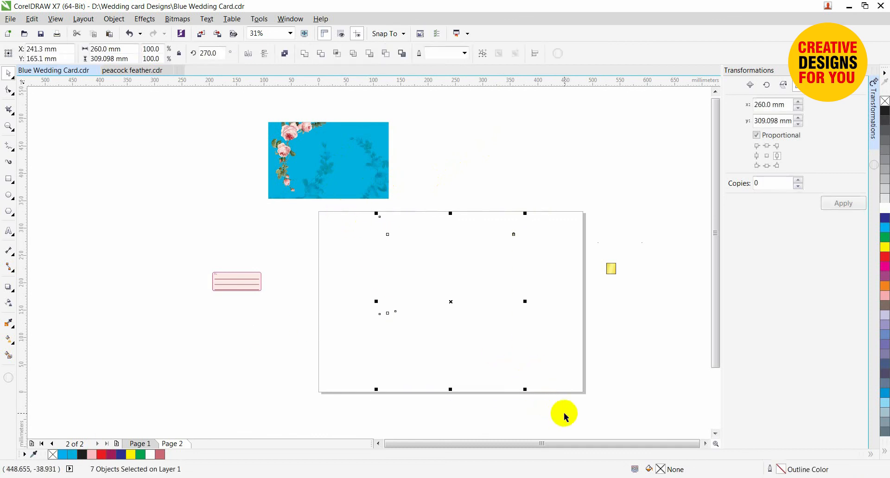
pyautogui.click(885, 239)
pyautogui.click(266, 194)
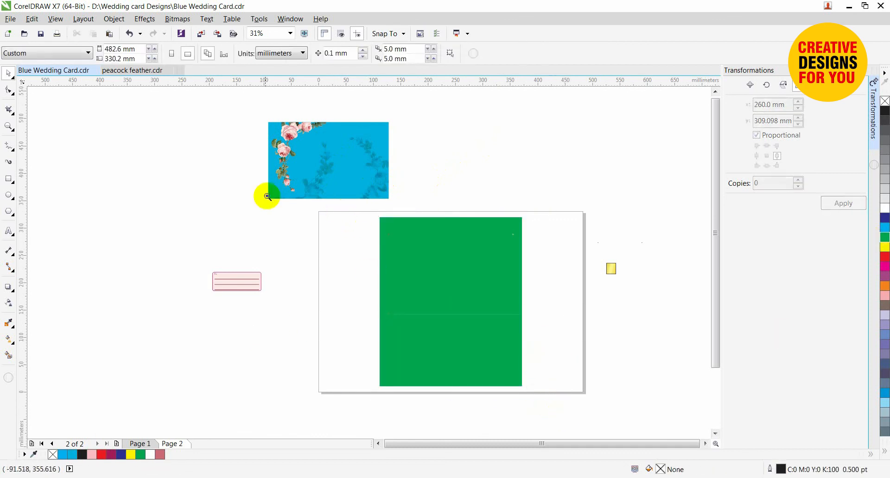
# Step: Fill the upper inner rectangle with pink (#FABCC4) and repeat the same fill on the surrounding green rectangles
pyautogui.scroll(2, 457, 297)
pyautogui.click(462, 201)
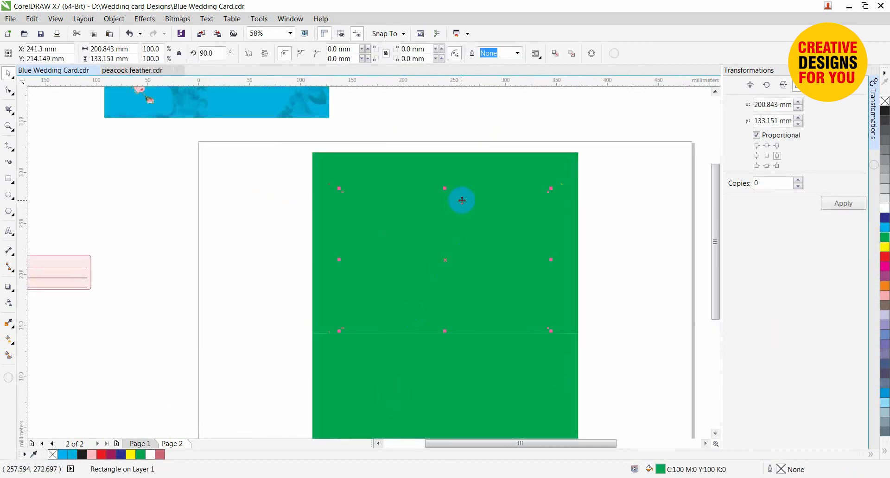
pyautogui.click(92, 457)
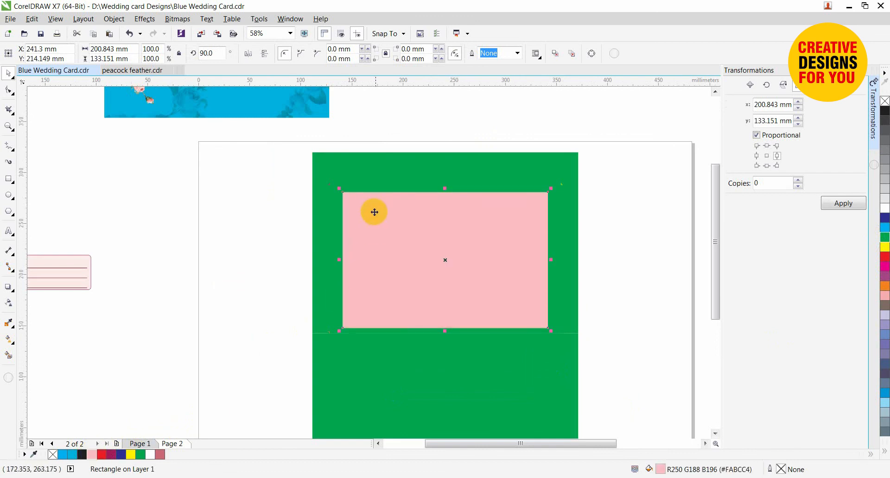
pyautogui.click(387, 176)
pyautogui.hotkey('ctrl', 'r')
pyautogui.hotkey('ctrl', 'r')
pyautogui.click(398, 393)
pyautogui.hotkey('ctrl', 'r')
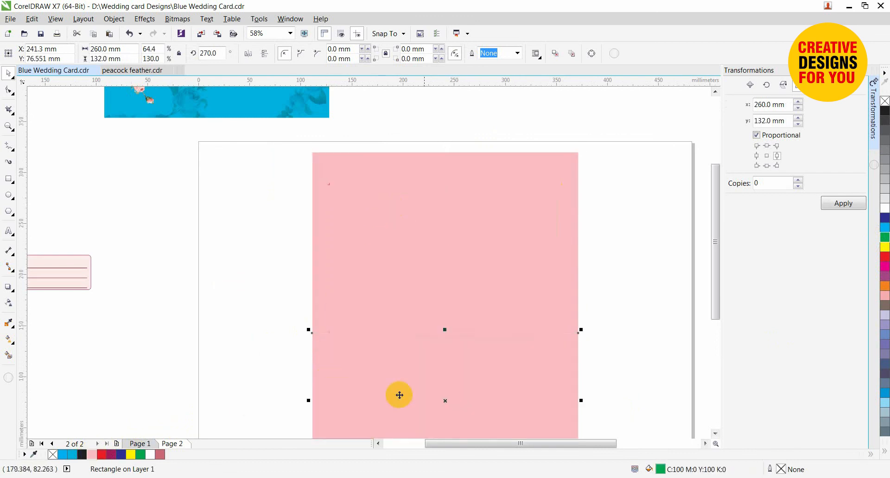
pyautogui.click(626, 349)
pyautogui.click(425, 237)
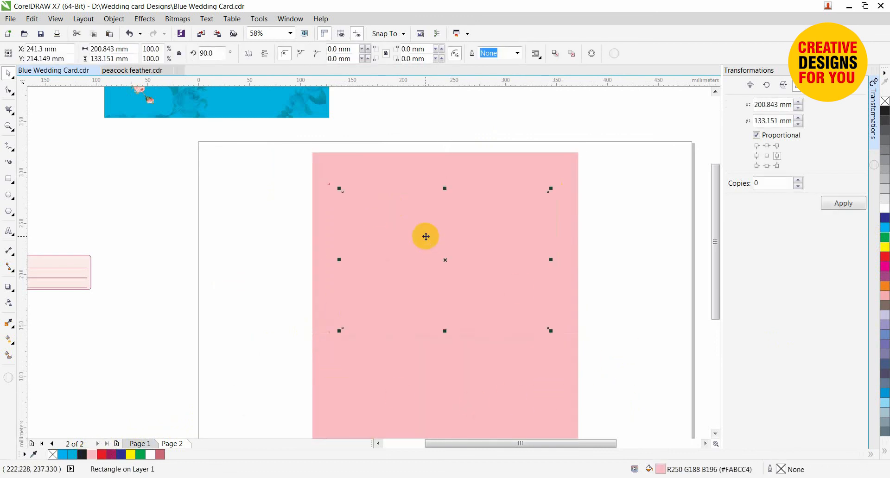
pyautogui.scroll(-2, 426, 236)
pyautogui.click(346, 236)
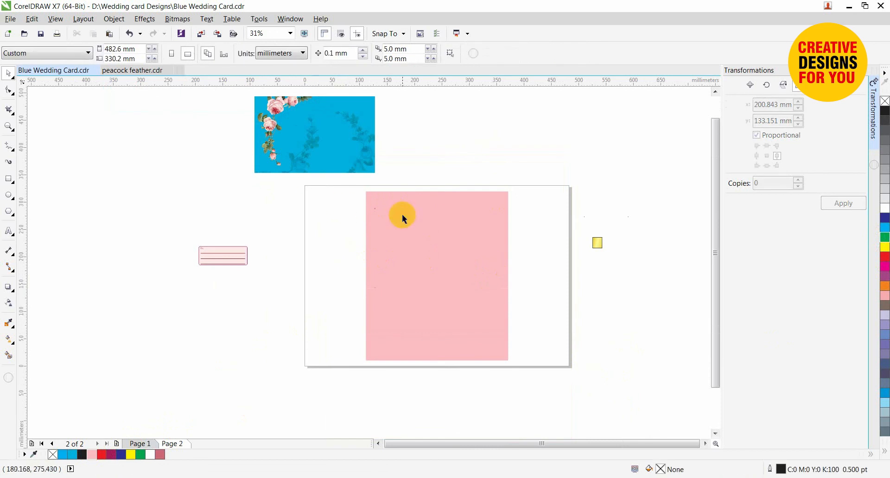
pyautogui.click(386, 211)
# Step: Extract the contents of the blue rose background frame and move its two faded rose images, grouped, over the upper pink panel
pyautogui.press('F2')
pyautogui.moveTo(245, 149); pyautogui.dragTo(569, 328)
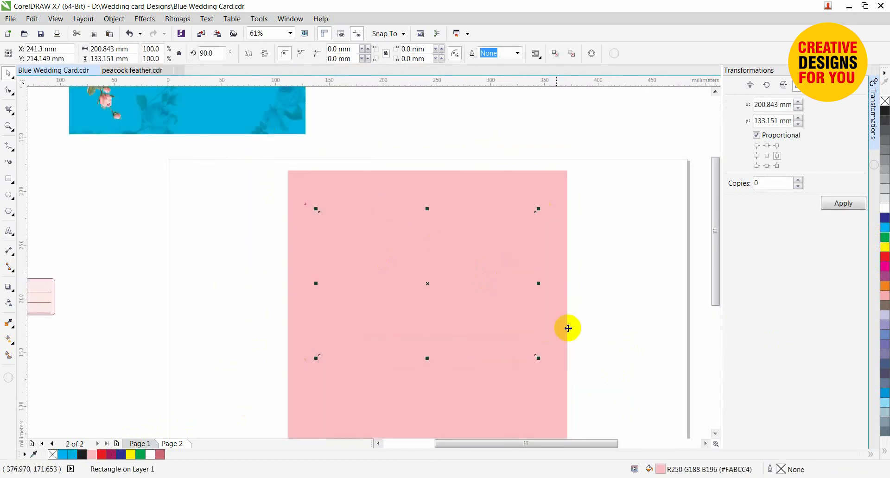
pyautogui.moveTo(115, 114); pyautogui.dragTo(155, 167)
pyautogui.rightClick(175, 147)
pyautogui.click(218, 230)
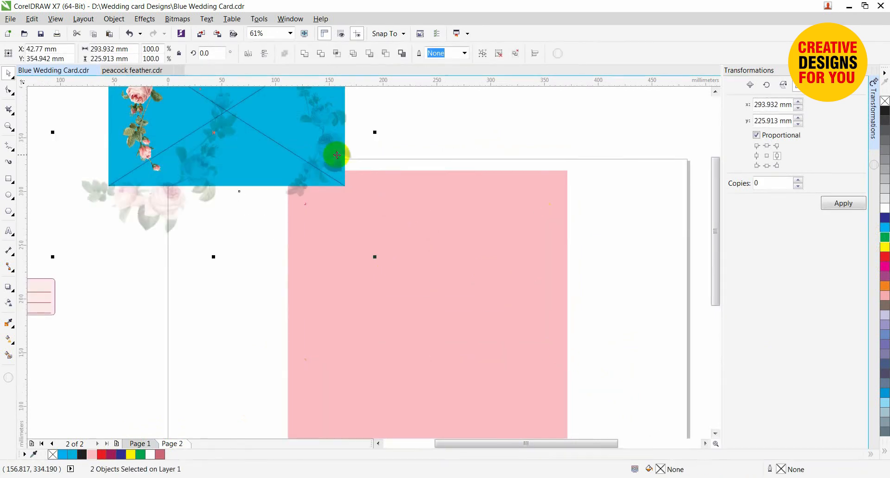
pyautogui.click(440, 134)
pyautogui.scroll(-1, 405, 183)
pyautogui.moveTo(366, 168); pyautogui.dragTo(460, 244)
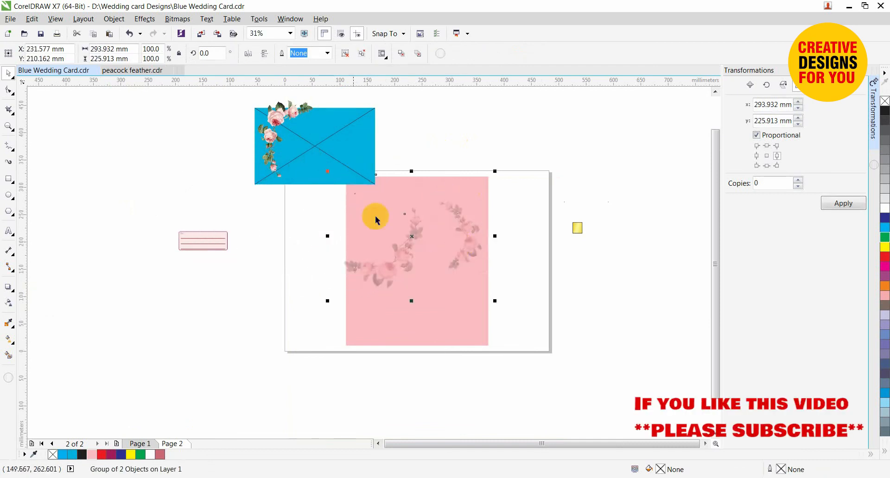
# Step: PowerClip the grouped faded roses inside the 230 x 147 mm upper rectangle of the envelope
pyautogui.scroll(2, 478, 276)
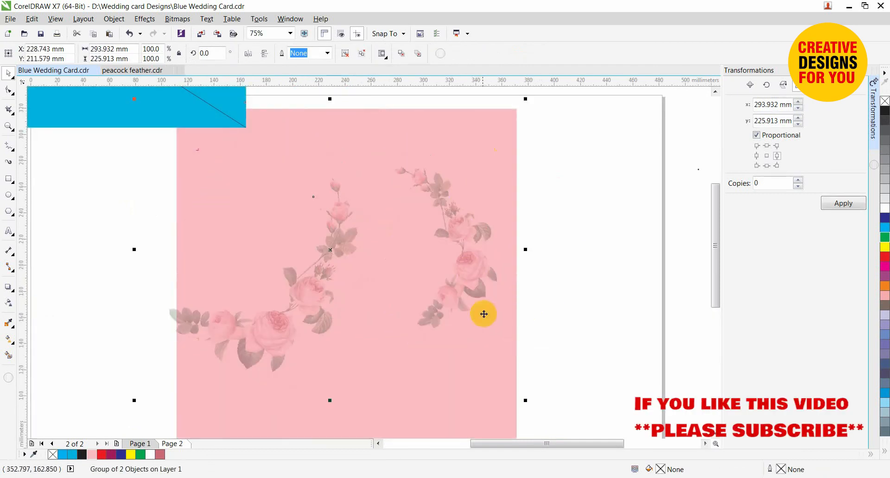
pyautogui.hotkey('alt', 'j')
pyautogui.press('w')
pyautogui.press('p')
pyautogui.click(490, 157)
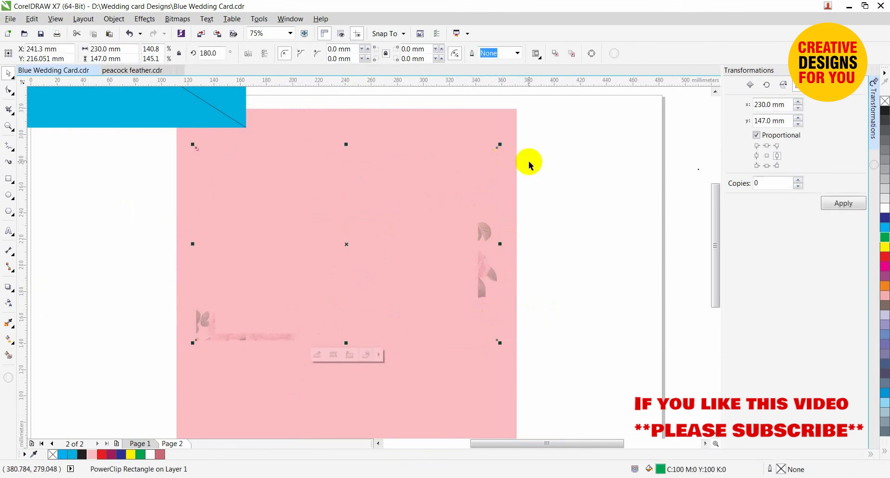
# Step: Remove the fill from the inner 200.843 x 133.151 mm rectangle on the upper envelope panel
pyautogui.click(529, 162)
pyautogui.click(460, 232)
pyautogui.click(885, 112)
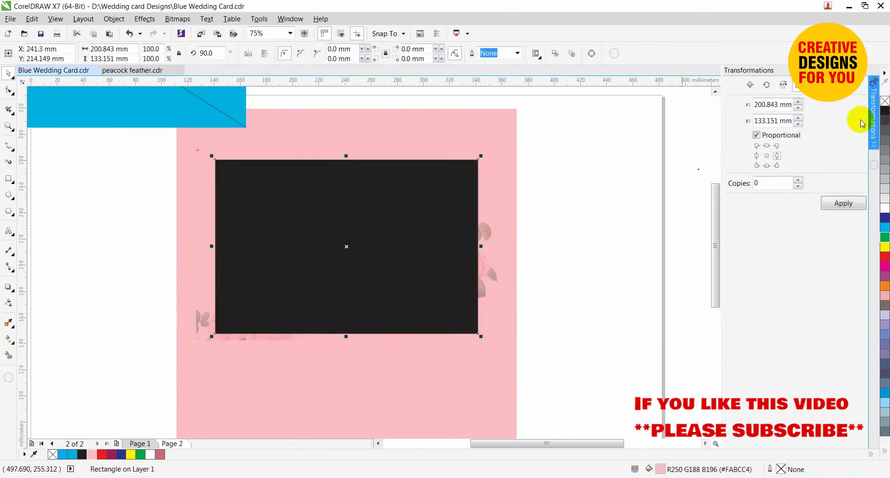
pyautogui.click(885, 101)
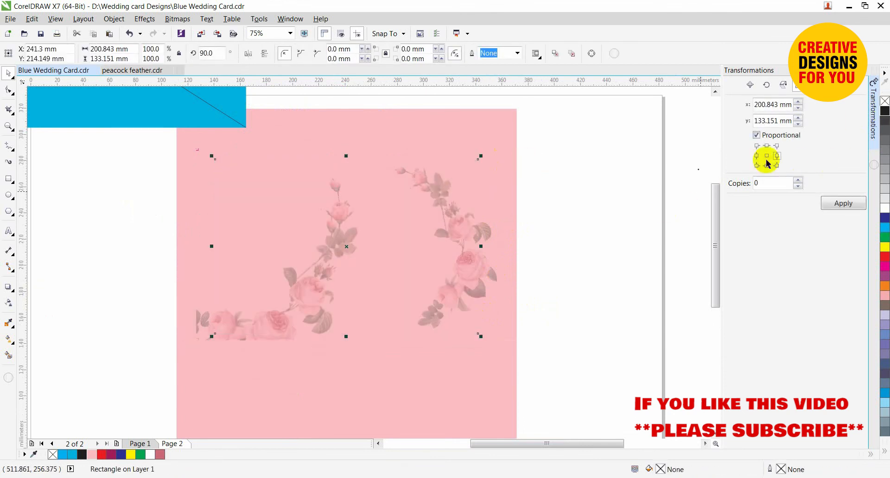
# Step: Mirror the full-colour rose spray horizontally and move it from the blue frame onto the right side of the upper pink panel
pyautogui.click(582, 234)
pyautogui.scroll(-1, 466, 193)
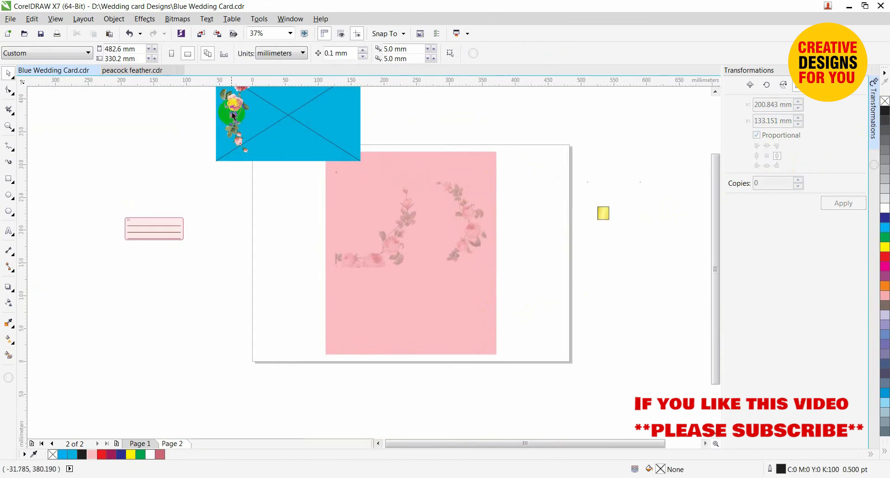
pyautogui.moveTo(232, 114); pyautogui.dragTo(284, 185)
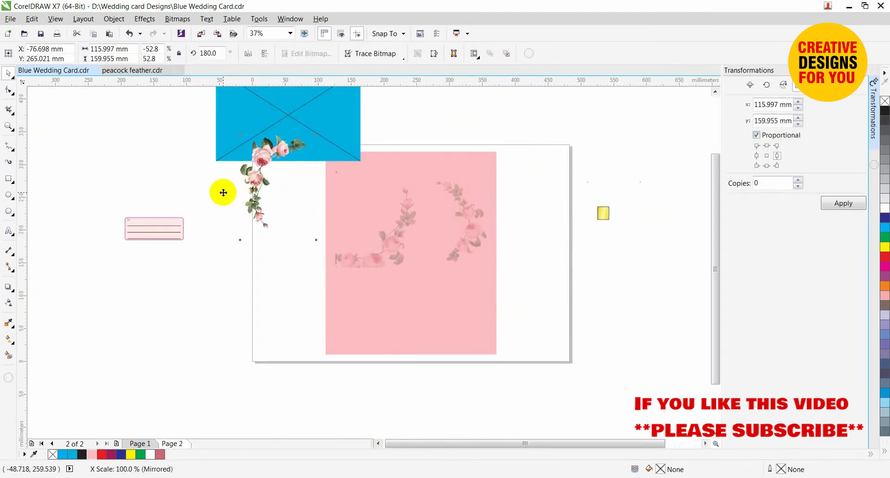
pyautogui.moveTo(223, 193); pyautogui.dragTo(479, 204)
pyautogui.press('F2')
pyautogui.moveTo(346, 148); pyautogui.dragTo(589, 282)
pyautogui.moveTo(426, 218); pyautogui.dragTo(421, 230)
pyautogui.click(421, 230)
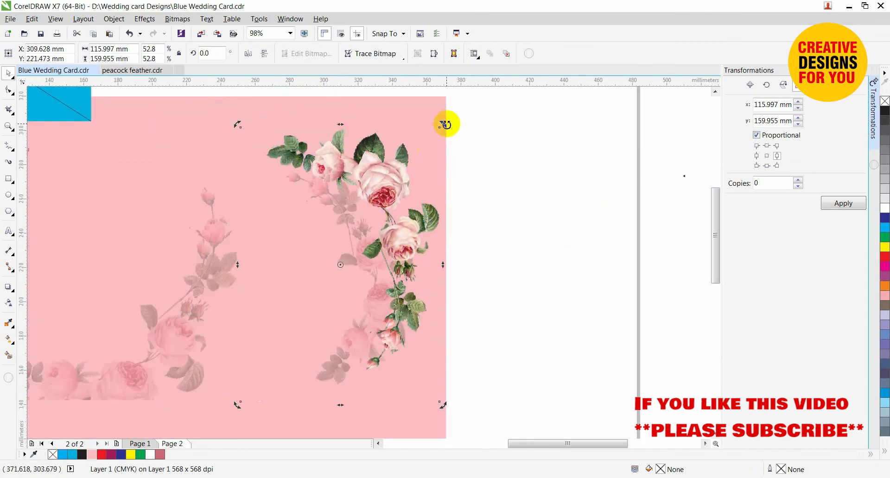
# Step: Rotate the full-colour rose spray to about 344.3° and adjust its position along the pink panel's right edge
pyautogui.moveTo(443, 124); pyautogui.dragTo(475, 159)
pyautogui.moveTo(408, 191); pyautogui.dragTo(408, 198)
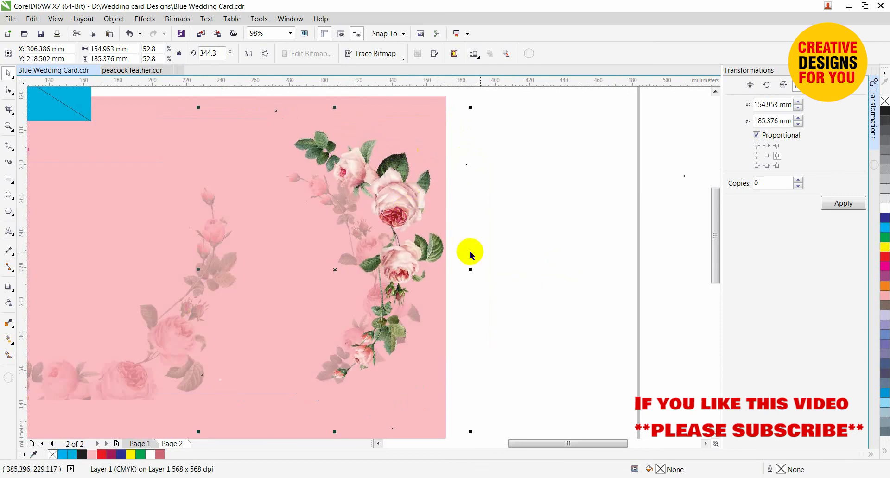
pyautogui.click(535, 270)
pyautogui.press('F3')
# Step: Edit the upper rectangle's PowerClip contents, delete the right-hand faded rose image and finish editing the clip
pyautogui.click(283, 290)
pyautogui.doubleClick(283, 290)
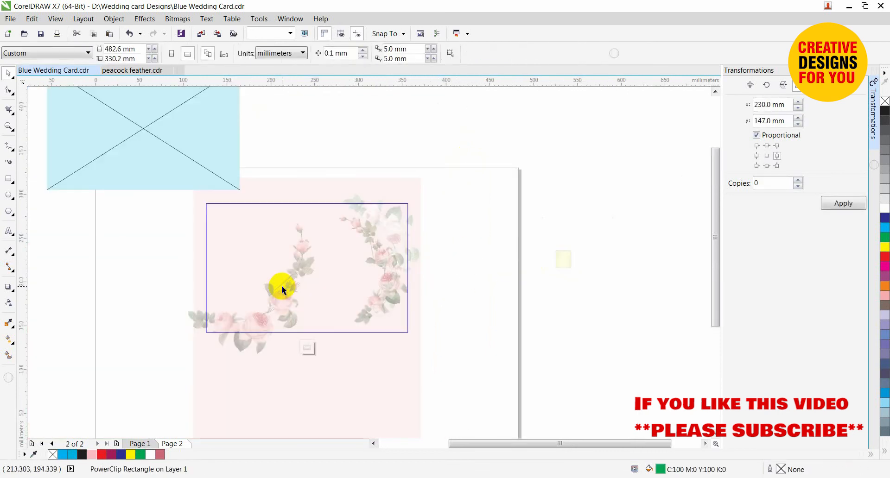
pyautogui.click(373, 309)
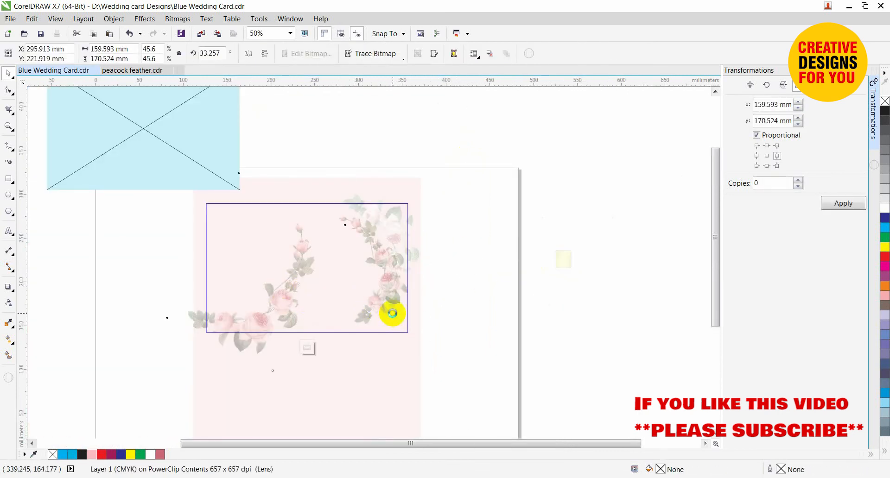
pyautogui.click(392, 313)
pyautogui.rightClick(388, 234)
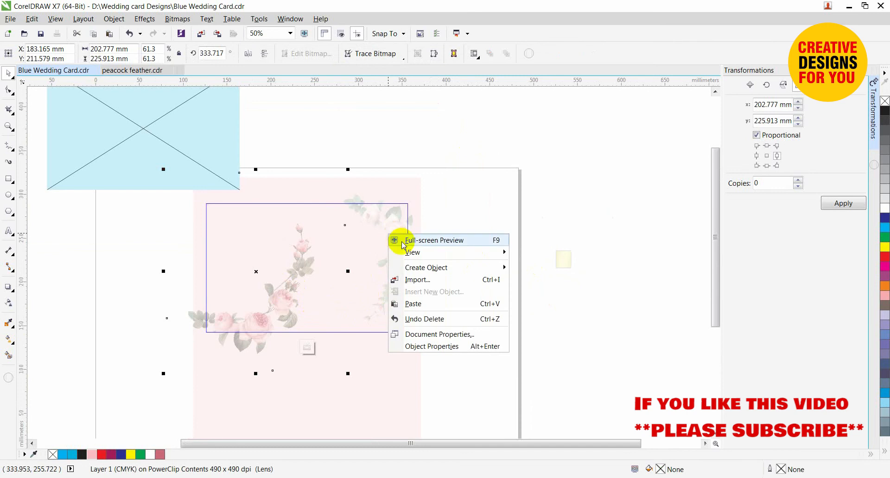
pyautogui.click(476, 197)
pyautogui.rightClick(278, 288)
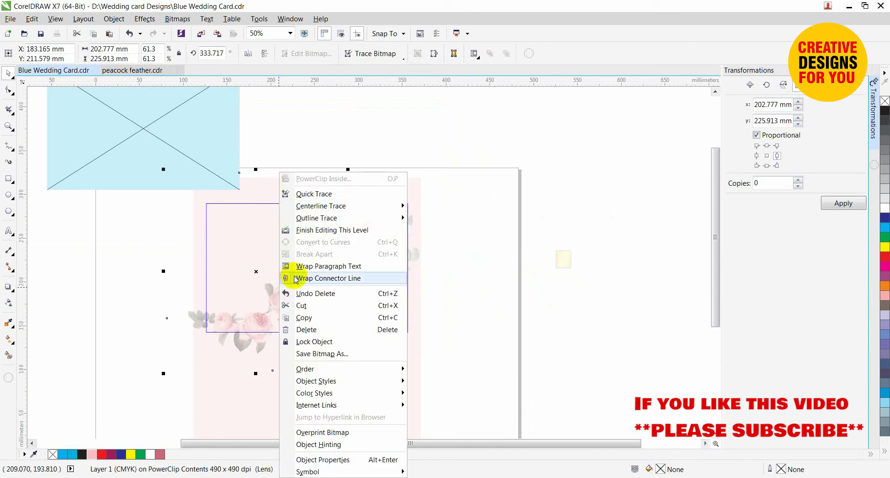
pyautogui.click(343, 229)
# Step: PowerClip the full-colour rose spray inside the upper rectangle that already holds the faded roses
pyautogui.click(393, 231)
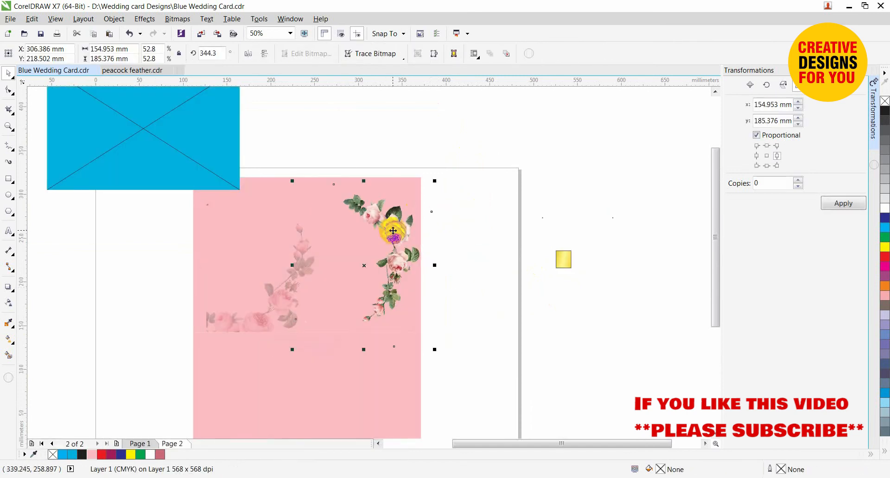
pyautogui.press('Escape')
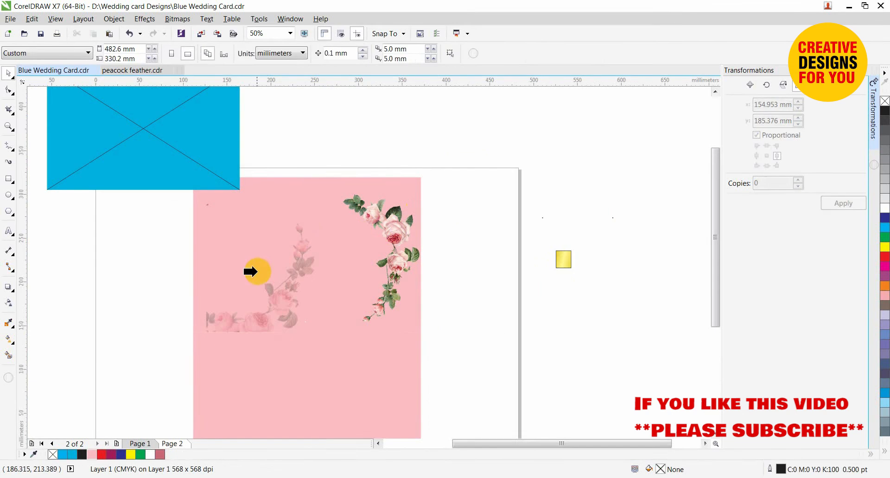
pyautogui.click(241, 314)
pyautogui.click(445, 226)
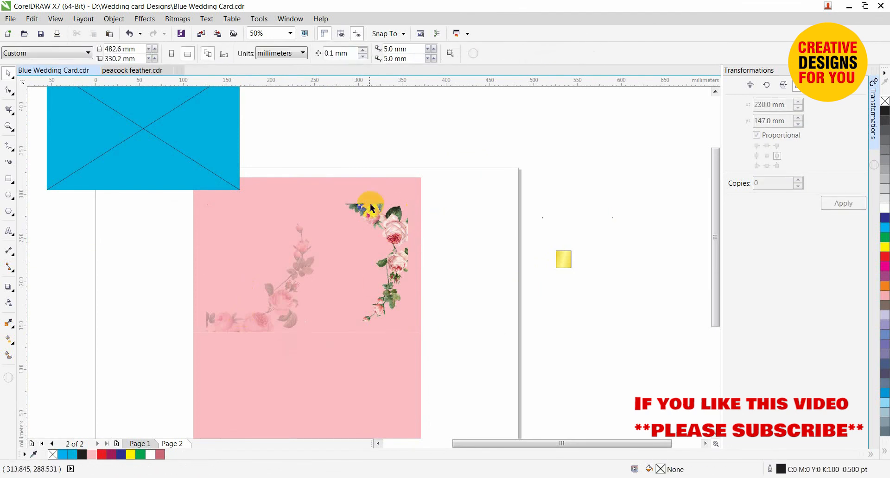
# Step: Delete the empty blue frame overlapping the upper left part of page 2
pyautogui.click(223, 163)
pyautogui.press('Delete')
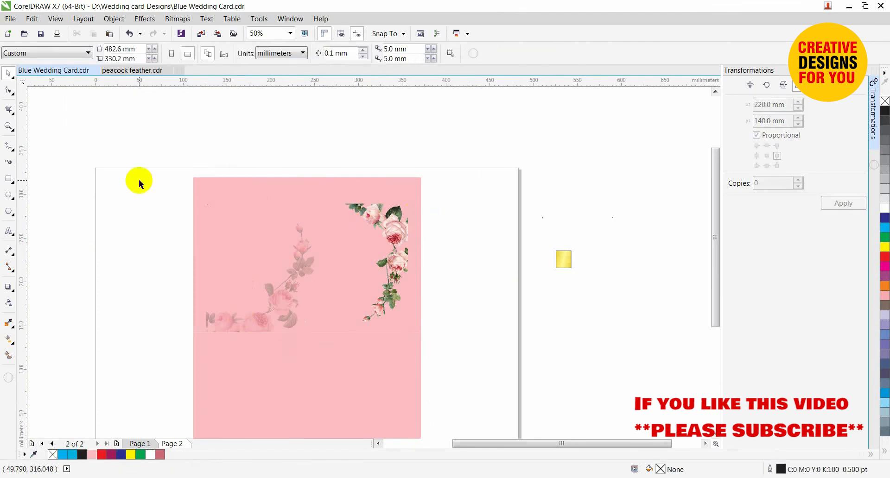
pyautogui.scroll(-1, 142, 182)
pyautogui.press('z')
pyautogui.moveTo(101, 171); pyautogui.dragTo(343, 280)
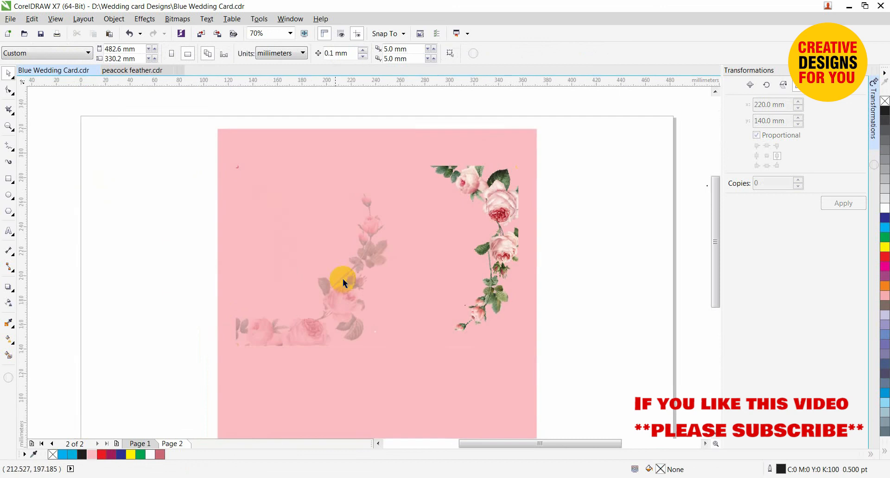
# Step: Copy the Ganesha symbol from the inner invitation panels on page 1 and paste it onto page 2
pyautogui.moveTo(157, 144); pyautogui.dragTo(477, 327)
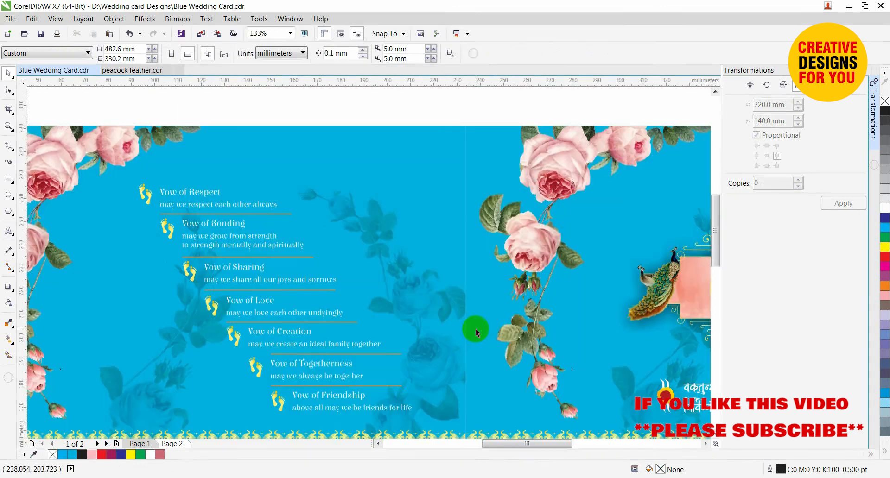
pyautogui.scroll(-1, 495, 252)
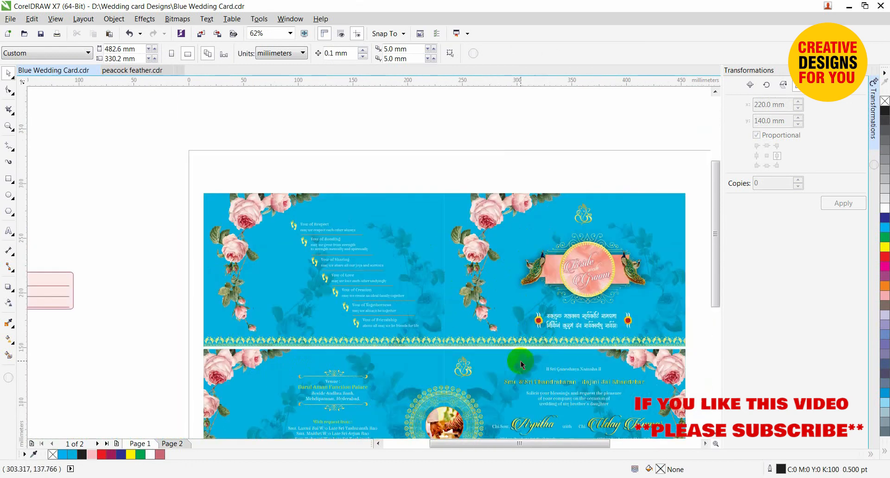
pyautogui.click(465, 369)
pyautogui.hotkey('ctrl', 'c')
pyautogui.press('pagedown')
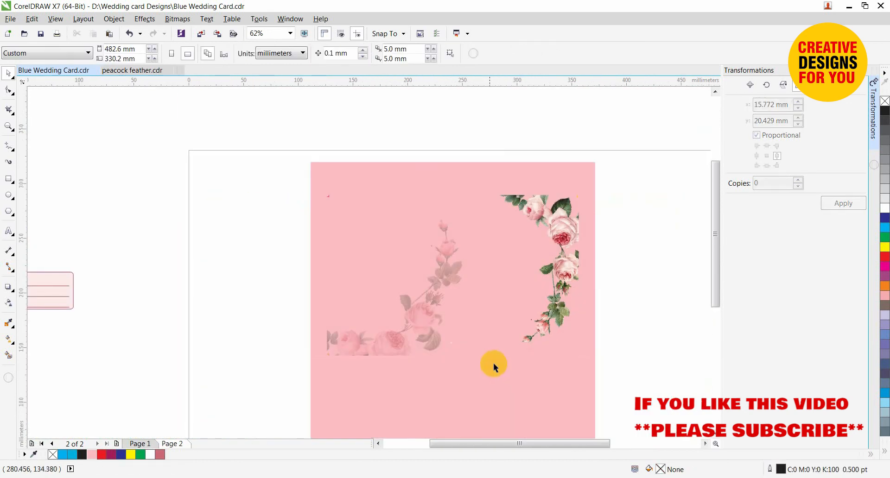
pyautogui.hotkey('ctrl', 'v')
# Step: Move the Ganesha symbol to the upper left of the pink envelope panel and fill it with maroon (C29 M100 Y43 K13)
pyautogui.moveTo(463, 368); pyautogui.dragTo(350, 212)
pyautogui.click(112, 455)
pyautogui.click(271, 230)
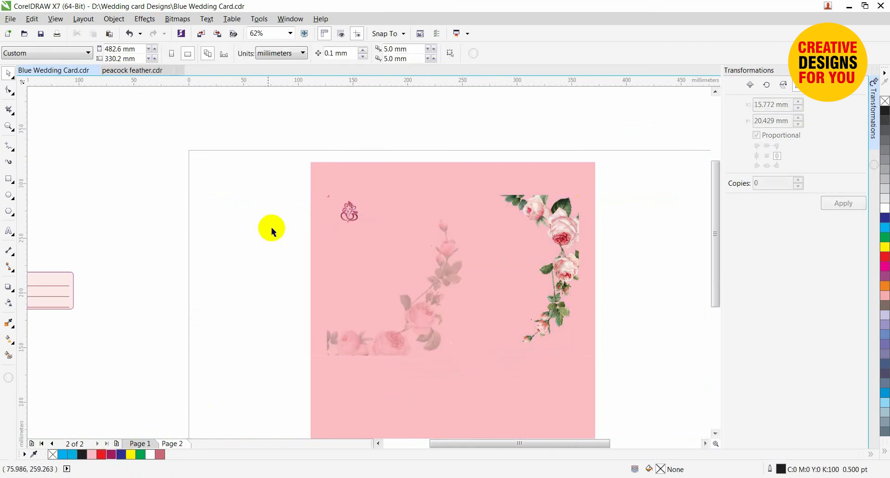
# Step: Using wireframe view, position the Ganesha symbol just inside the inner rectangle's upper-left corner, and return to the enhanced view
pyautogui.press('F2')
pyautogui.moveTo(231, 184); pyautogui.dragTo(428, 258)
pyautogui.moveTo(250, 197); pyautogui.dragTo(550, 292)
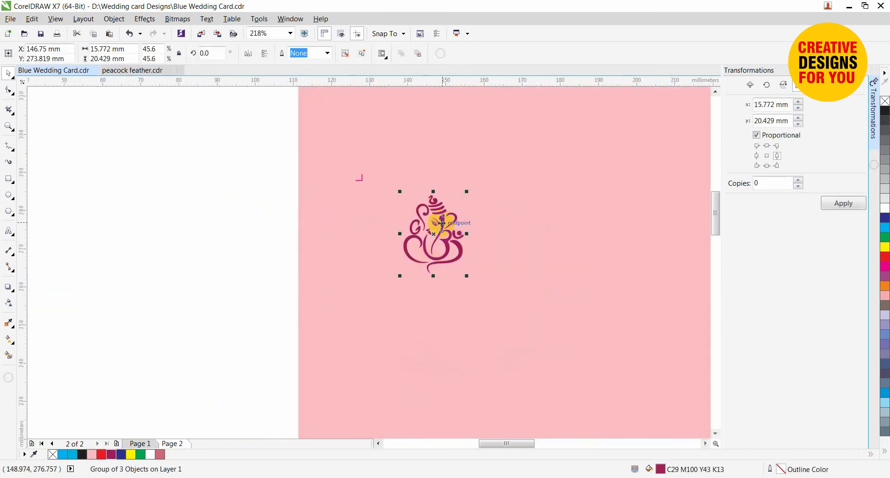
pyautogui.hotkey('alt', 'v')
pyautogui.press('Down')
pyautogui.press('Return')
pyautogui.moveTo(444, 227); pyautogui.dragTo(455, 243)
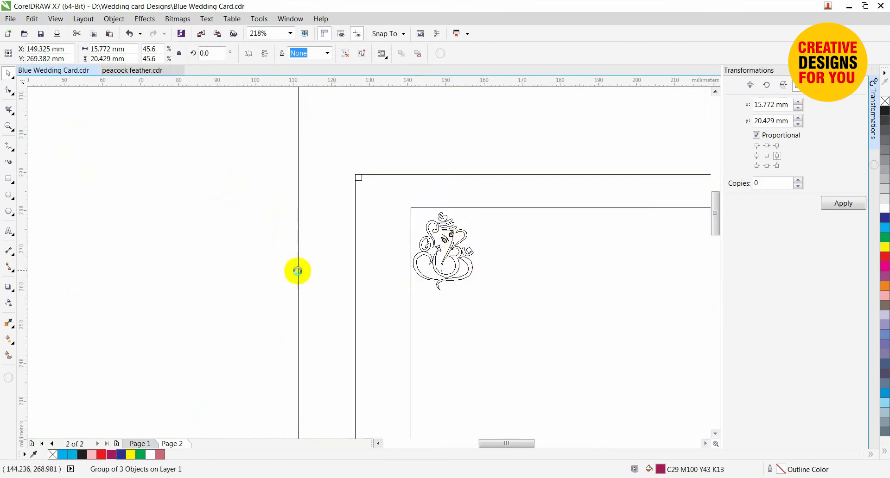
pyautogui.hotkey('alt', 'v')
pyautogui.press('e')
pyautogui.click(255, 269)
# Step: Add the artistic text "Wedding" on the pink panel below and right of the Ganesha symbol
pyautogui.scroll(-2, 334, 299)
pyautogui.press('F2')
pyautogui.moveTo(209, 242); pyautogui.dragTo(541, 405)
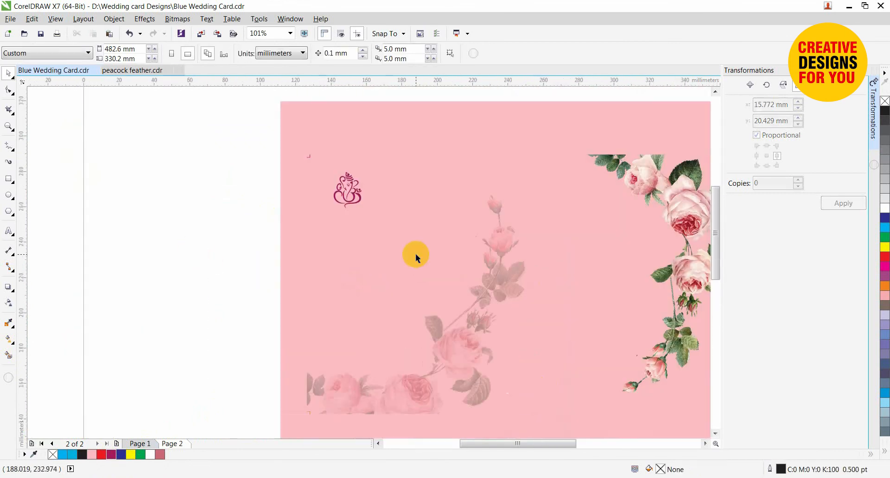
pyautogui.press('F8')
pyautogui.click(406, 246)
pyautogui.write('Wedding')
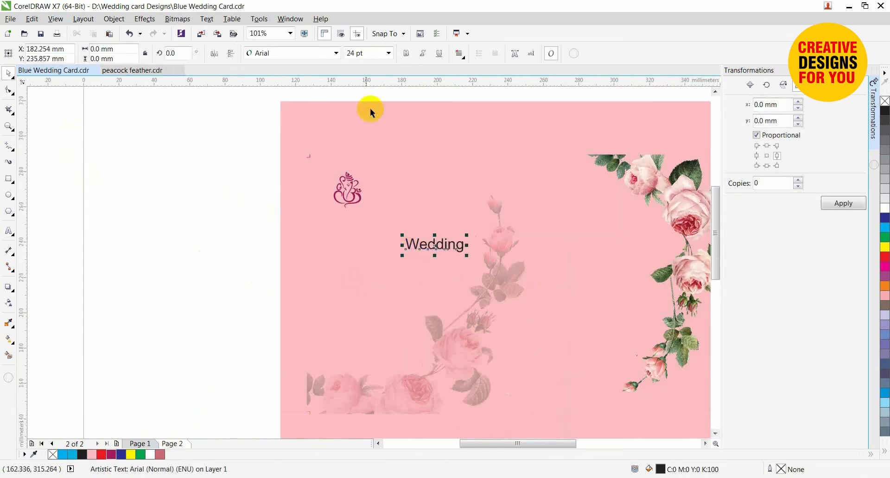
# Step: Format "Wedding" in Candlescript Demo Version at about 50 pt, coloured maroon (C29 M100 Y43 K13), beside the Ganesha symbol
pyautogui.click(332, 51)
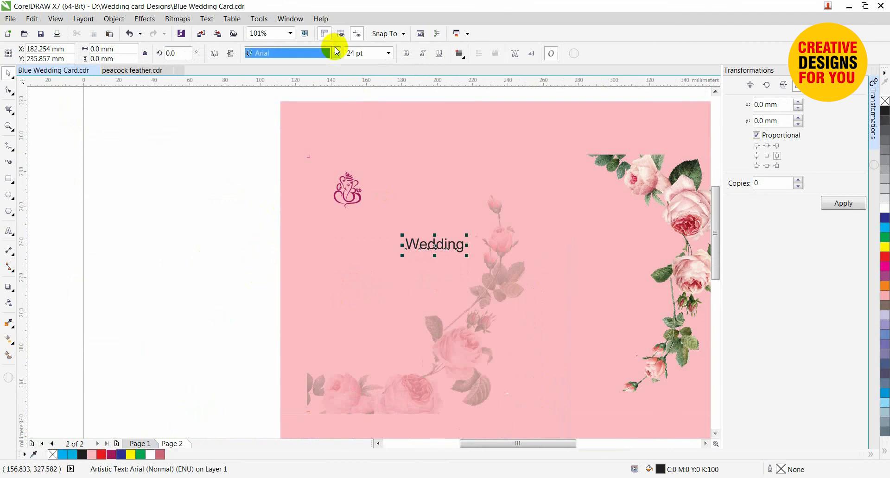
pyautogui.click(315, 81)
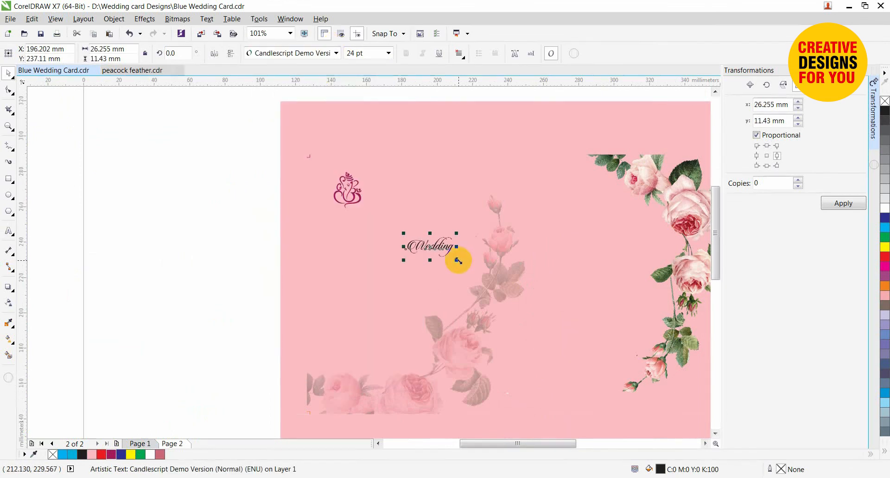
pyautogui.moveTo(458, 261); pyautogui.dragTo(474, 222)
pyautogui.click(111, 454)
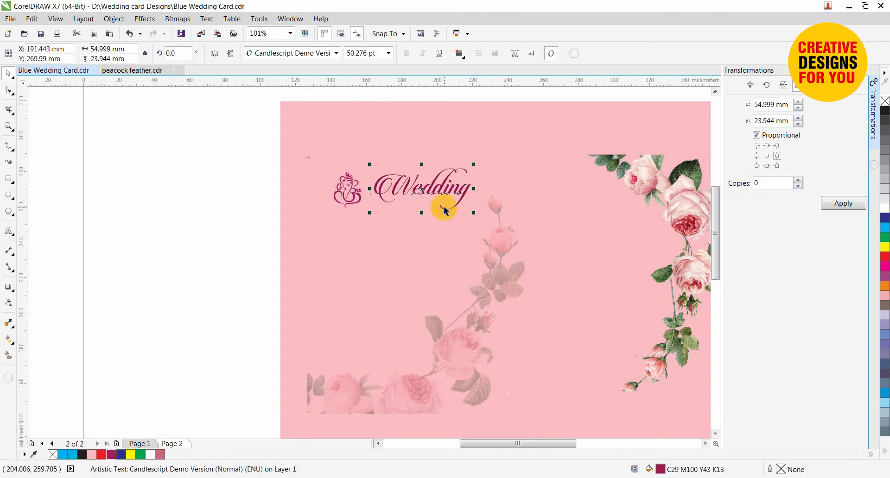
# Step: Duplicate the "Wedding" text directly below itself and change the copy's wording to "Invitation"
pyautogui.moveTo(463, 197); pyautogui.dragTo(460, 225)
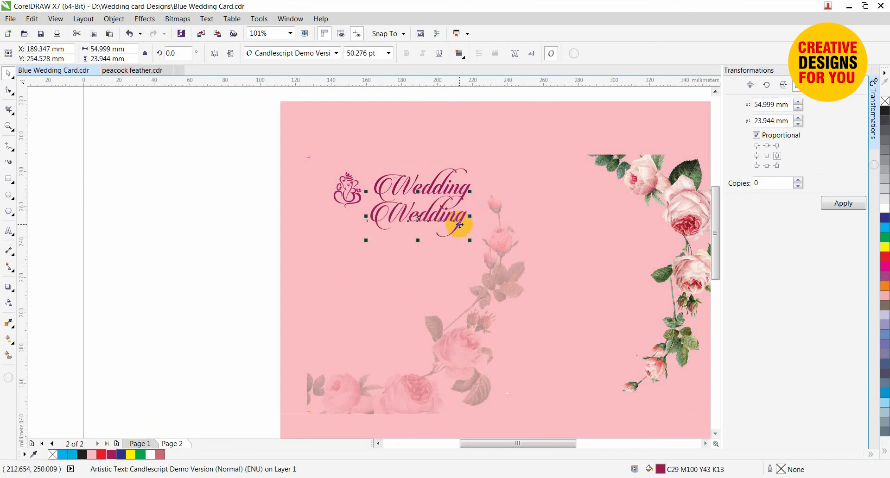
pyautogui.press('F8')
pyautogui.hotkey('ctrl', 'a')
pyautogui.write('I')
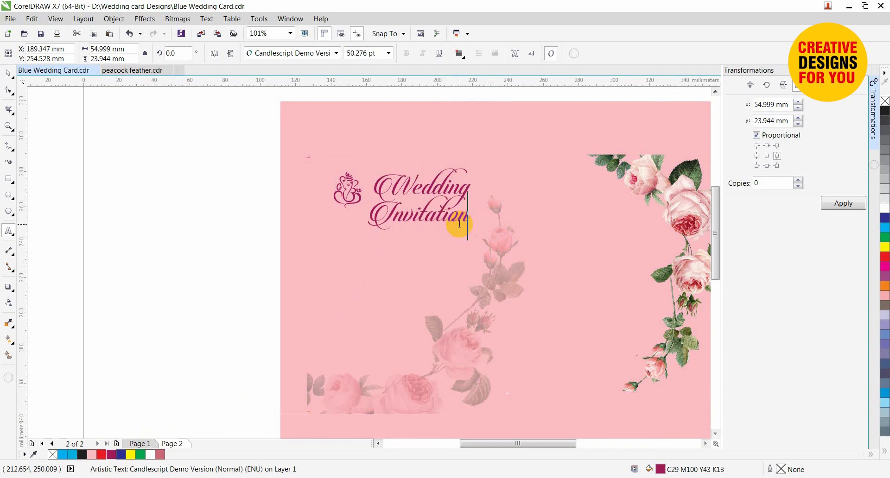
# Step: Offset "Invitation" to the right beneath "Wedding" and scale both words together to about 65 mm wide beside the Ganesha symbol
pyautogui.hotkey('ctrl', 'space')
pyautogui.scroll(3, 543, 262)
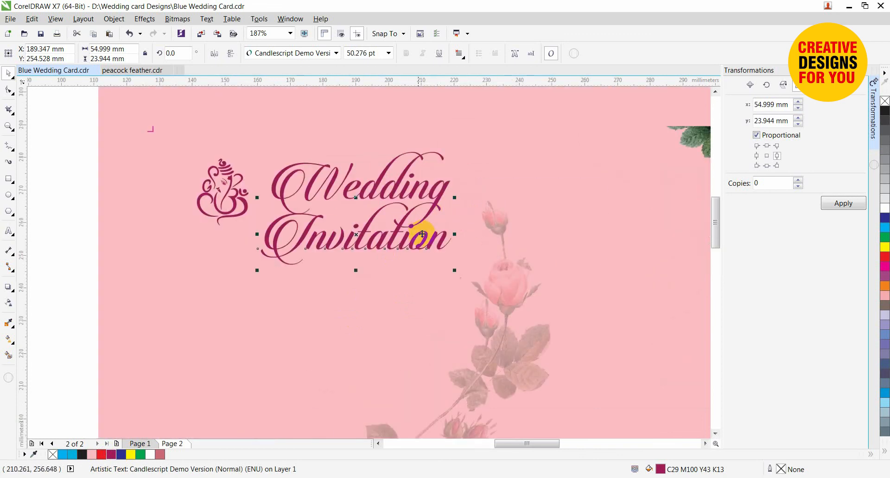
pyautogui.moveTo(409, 237); pyautogui.dragTo(473, 241)
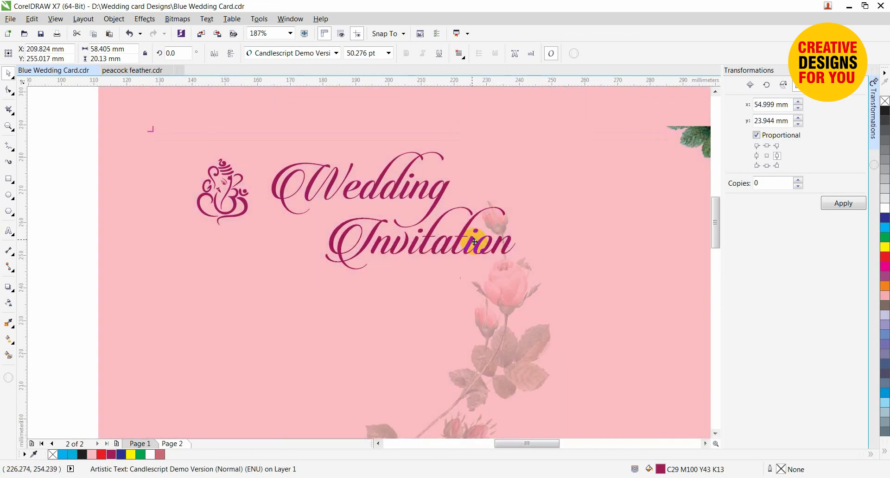
pyautogui.keyDown('shift'); pyautogui.click(440, 202); pyautogui.keyUp('shift')
pyautogui.moveTo(519, 276); pyautogui.dragTo(482, 273)
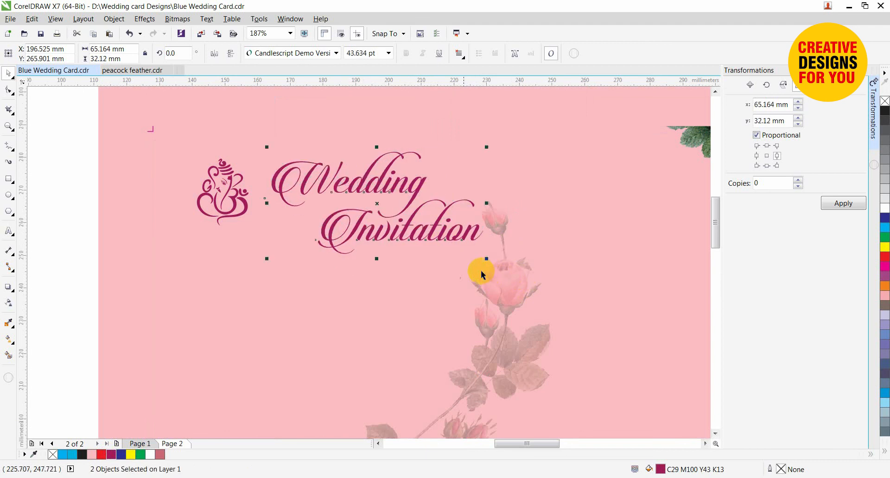
pyautogui.moveTo(415, 193); pyautogui.dragTo(412, 195)
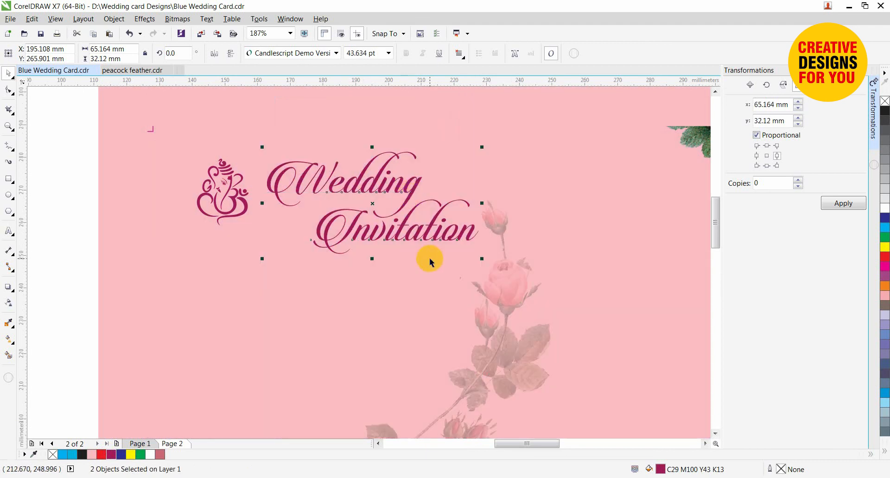
# Step: Move the lined address box group from the desktop onto the middle of the envelope front, between the faded and full-colour roses
pyautogui.scroll(-4, 429, 263)
pyautogui.moveTo(206, 246); pyautogui.dragTo(77, 323)
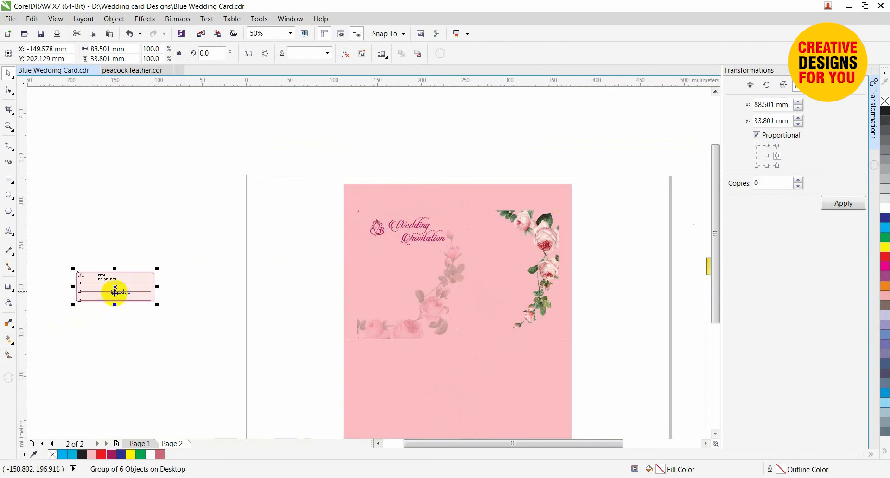
pyautogui.moveTo(107, 283); pyautogui.dragTo(457, 282)
pyautogui.keyDown('shift'); pyautogui.click(457, 319); pyautogui.keyUp('shift')
pyautogui.click(299, 311)
pyautogui.click(280, 308)
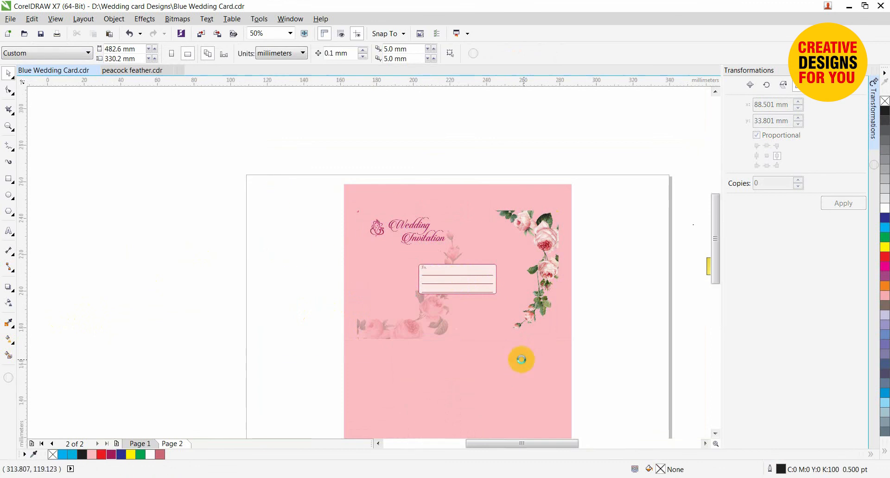
# Step: Copy the "To," text out of the address box to the empty area above the faded roses at the lower left
pyautogui.scroll(3, 461, 320)
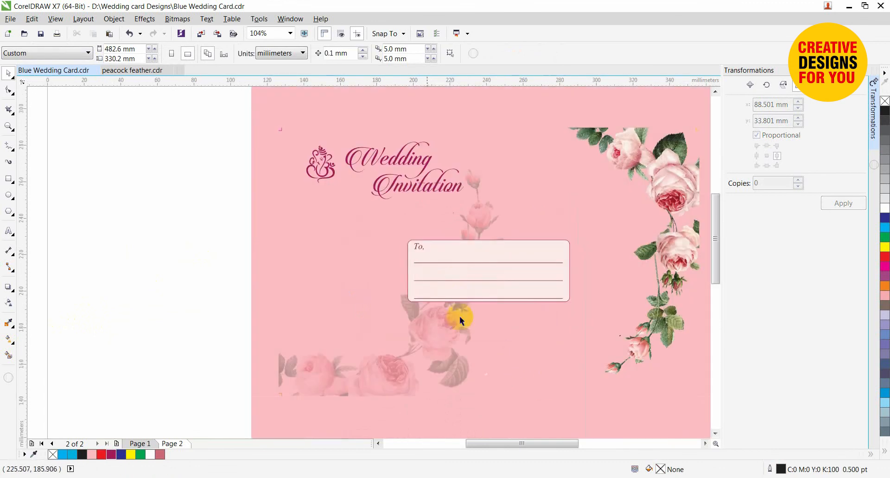
pyautogui.click(419, 250)
pyautogui.click(243, 268)
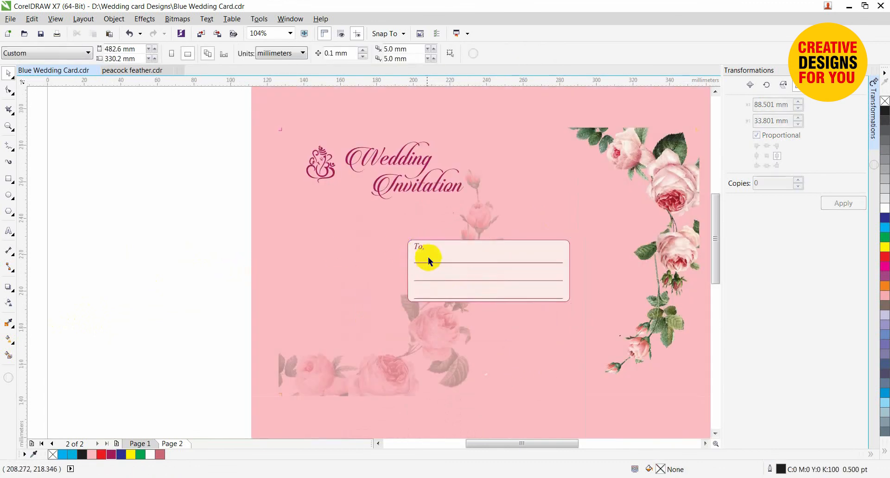
pyautogui.keyDown('ctrl'); pyautogui.click(420, 250); pyautogui.keyUp('ctrl')
pyautogui.keyDown('ctrl'); pyautogui.click(419, 248); pyautogui.keyUp('ctrl')
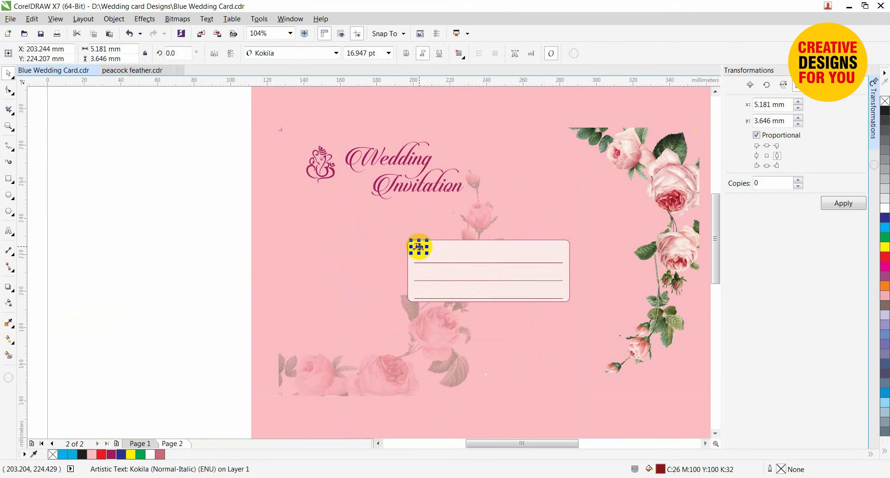
pyautogui.moveTo(420, 248); pyautogui.dragTo(325, 315)
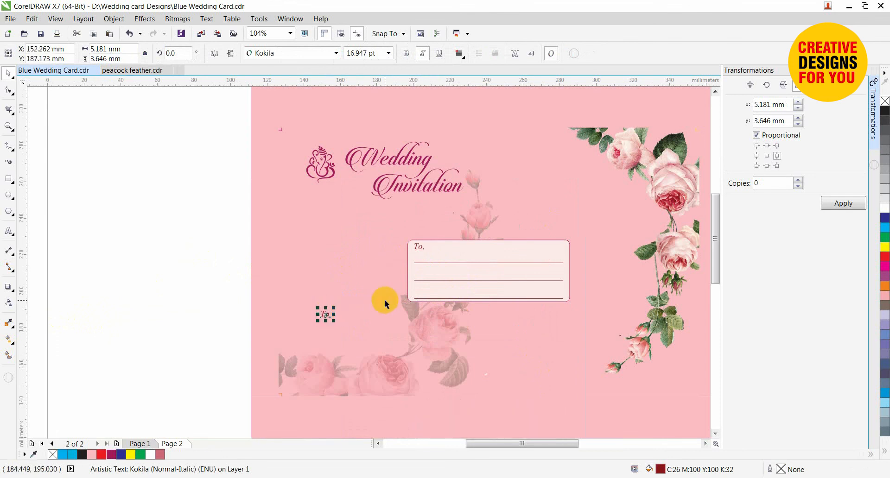
# Step: Make the copied text upright Kokila at 13 pt and change its wording to "From :"
pyautogui.click(423, 54)
pyautogui.click(365, 54)
pyautogui.write('13')
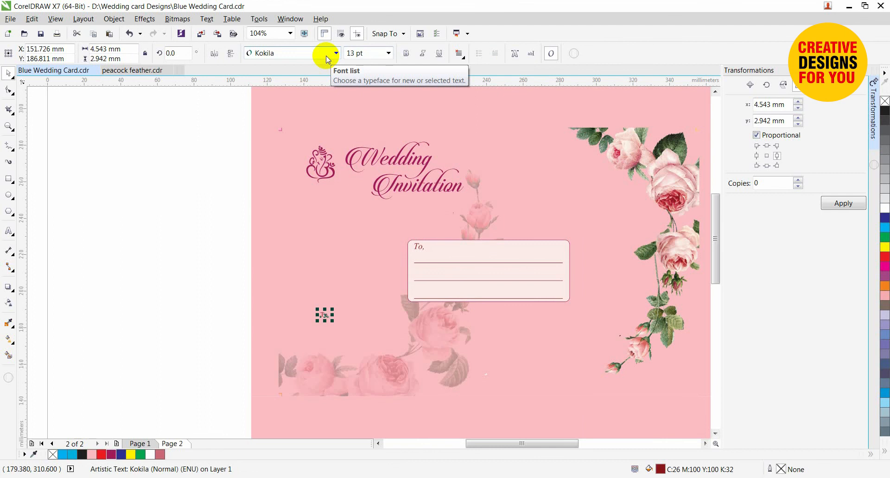
pyautogui.press('F8')
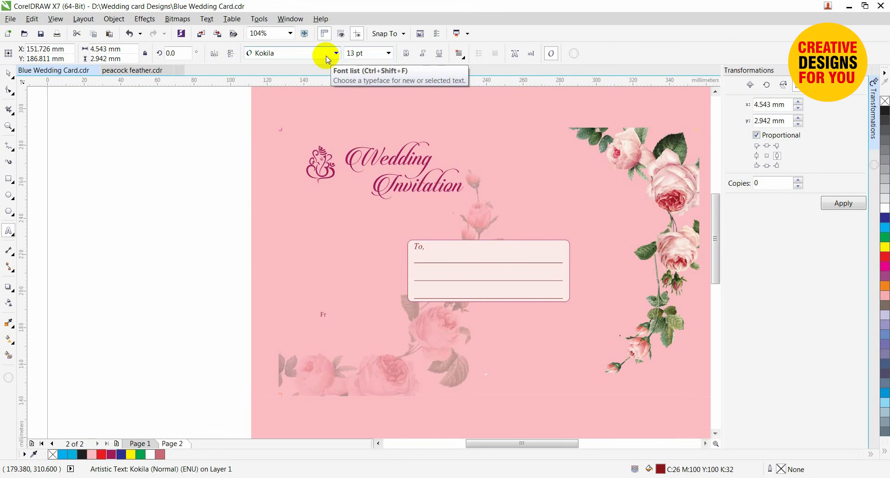
pyautogui.hotkey('ctrl', 'space')
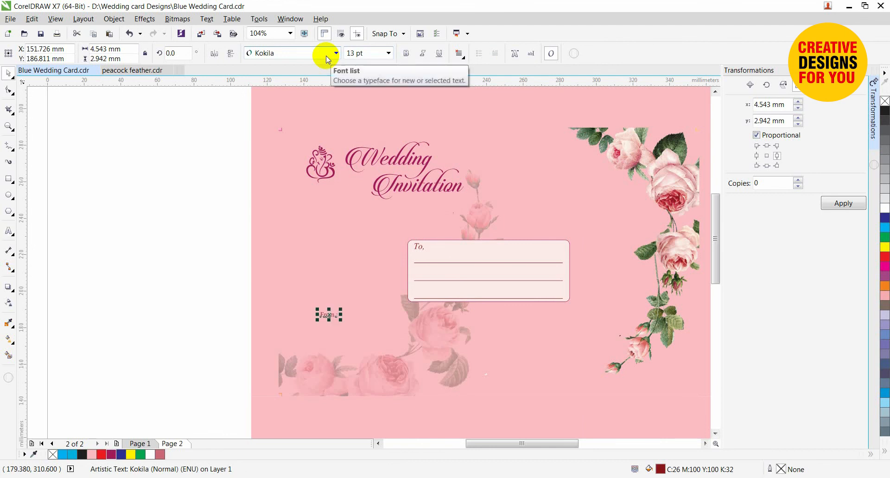
# Step: Shift "From :" closer to the faded roses and add a copy below it reading "Smt. & Sri" at 15 pt
pyautogui.press('F2')
pyautogui.moveTo(232, 239); pyautogui.dragTo(740, 433)
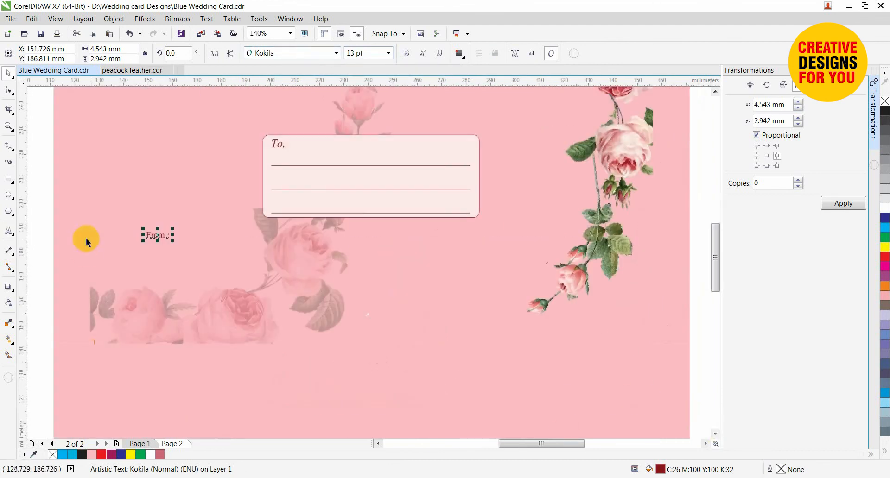
pyautogui.moveTo(159, 236); pyautogui.dragTo(142, 260)
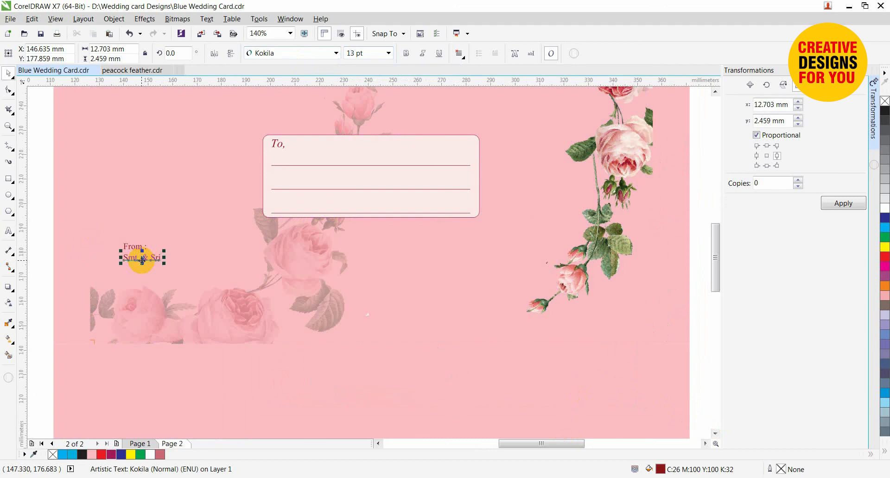
pyautogui.click(378, 53)
pyautogui.write('1')
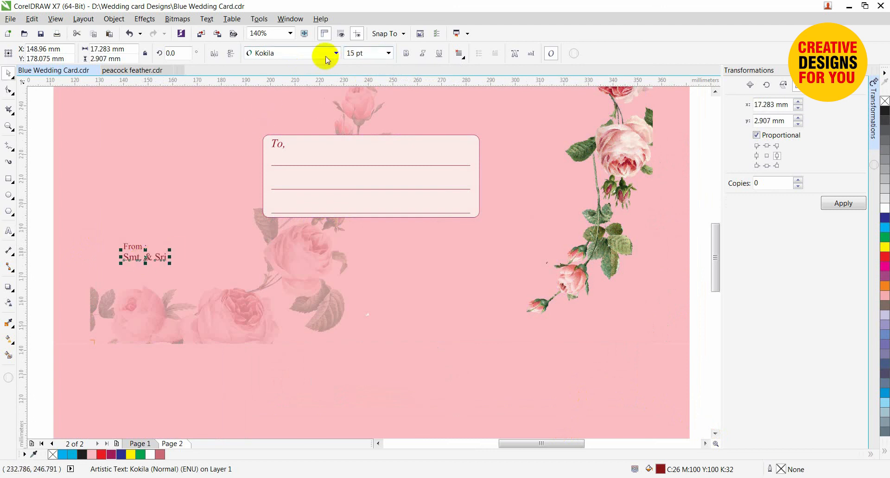
# Step: Duplicate the "From :" text below "Smt. & Sri" and change the copy's wording to "Address XXXXX"
pyautogui.click(140, 249)
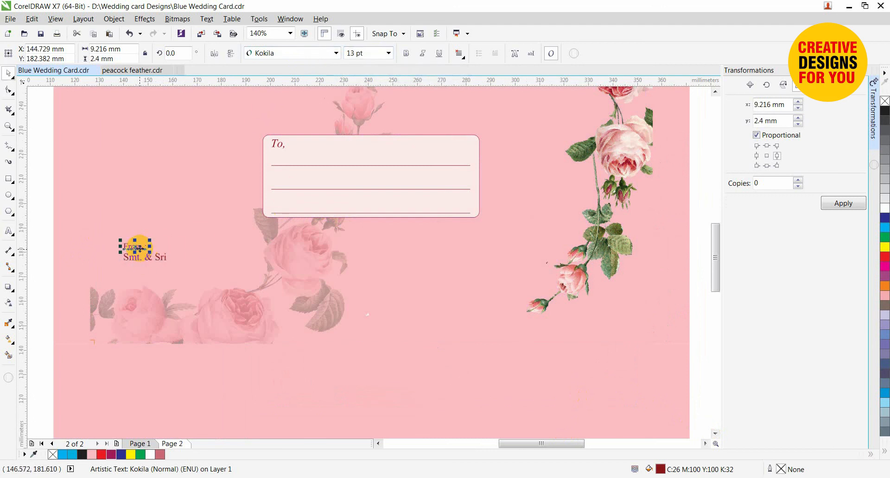
pyautogui.moveTo(140, 249); pyautogui.dragTo(142, 270)
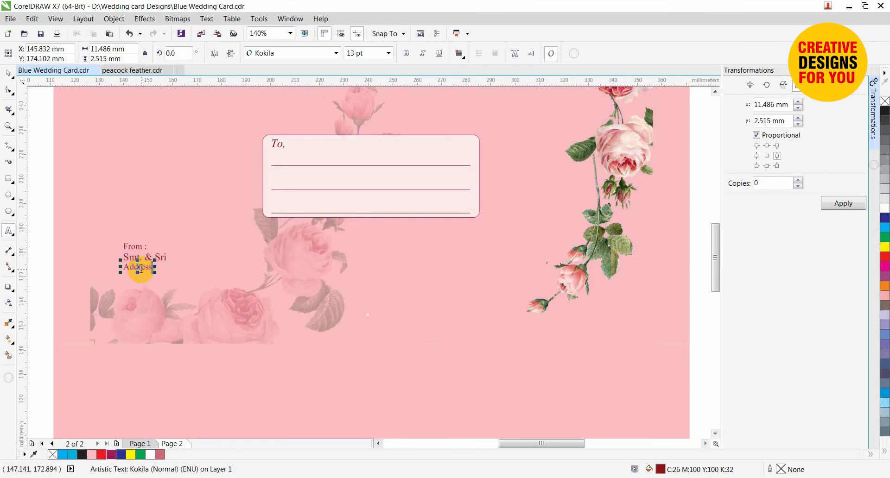
pyautogui.hotkey('ctrl', 'space')
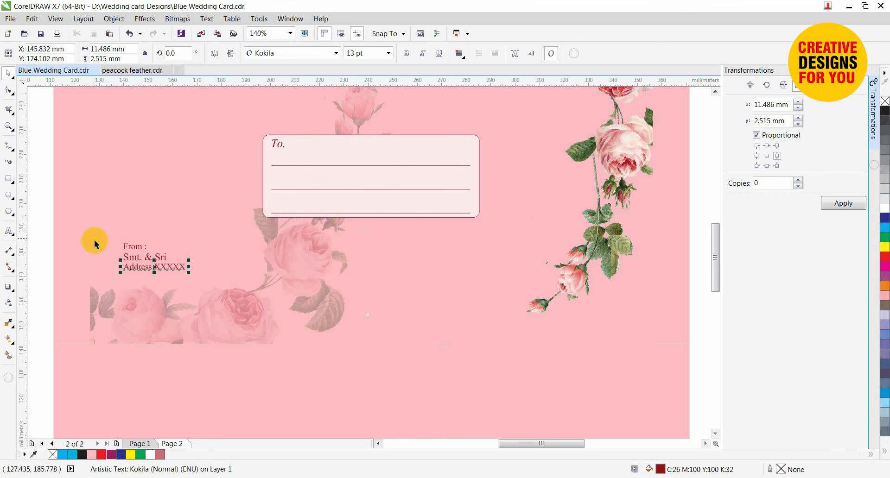
pyautogui.moveTo(138, 270); pyautogui.dragTo(138, 271)
# Step: Copy the "Bride weds Groom" peacock emblem from page 1 to page 2's lower pink area and scale it to about 115 mm wide
pyautogui.scroll(-3, 96, 284)
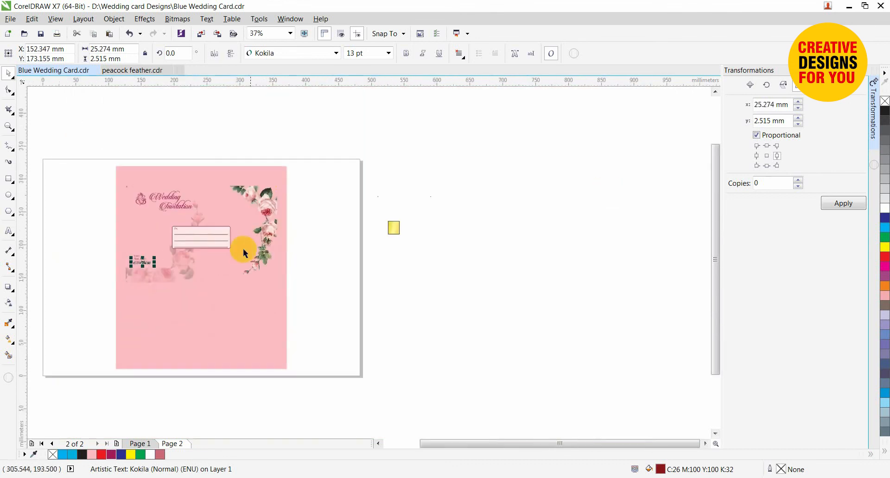
pyautogui.click(301, 235)
pyautogui.press('F2')
pyautogui.moveTo(73, 149); pyautogui.dragTo(404, 343)
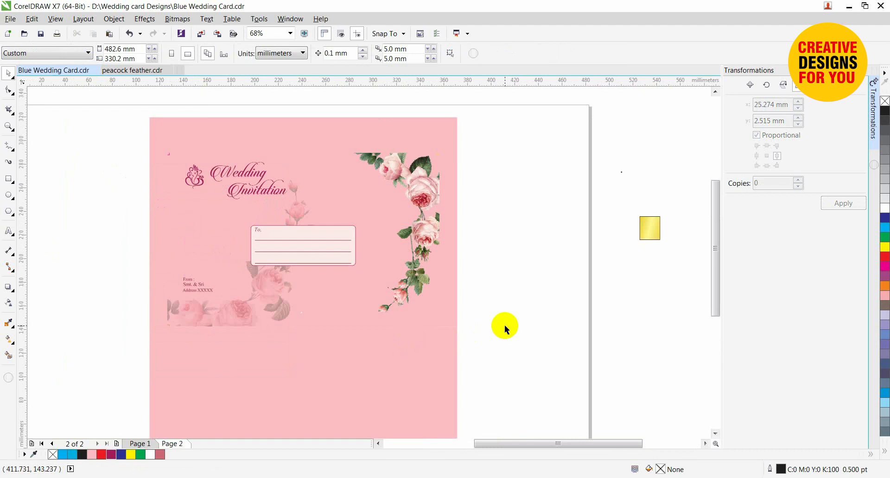
pyautogui.scroll(-2, 505, 330)
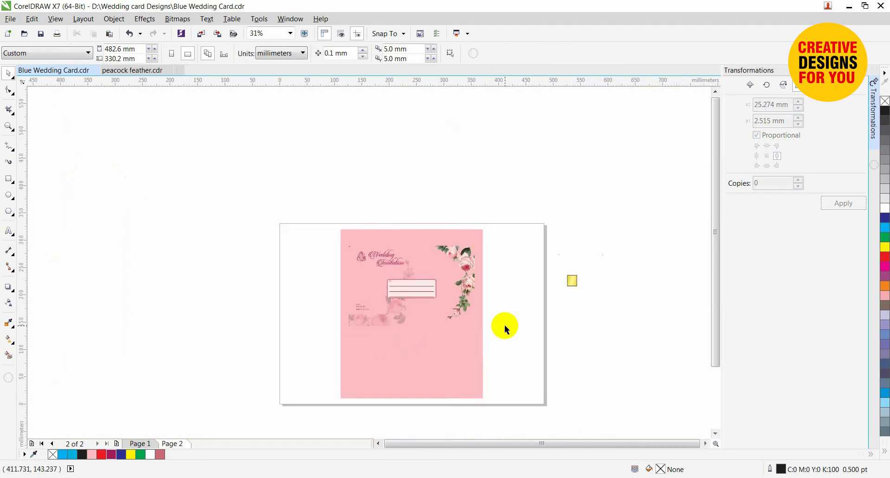
pyautogui.press('pageup')
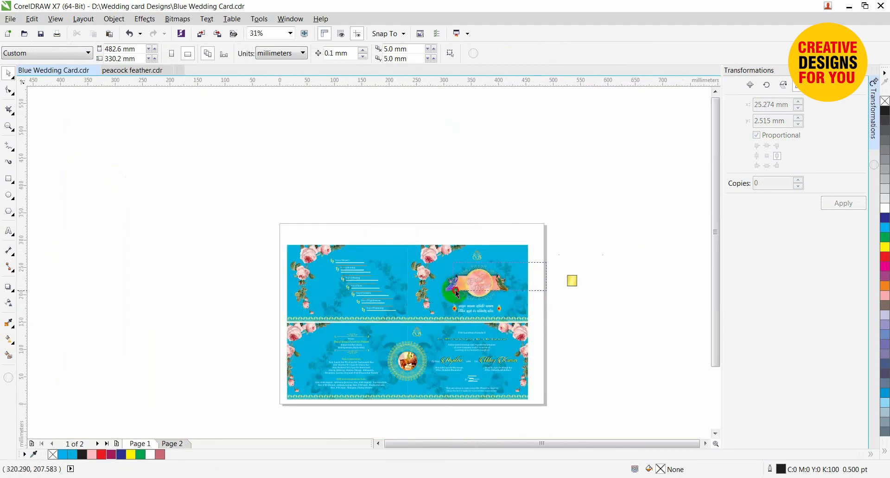
pyautogui.moveTo(431, 306); pyautogui.dragTo(379, 354)
pyautogui.press('pagedown')
pyautogui.scroll(3, 459, 431)
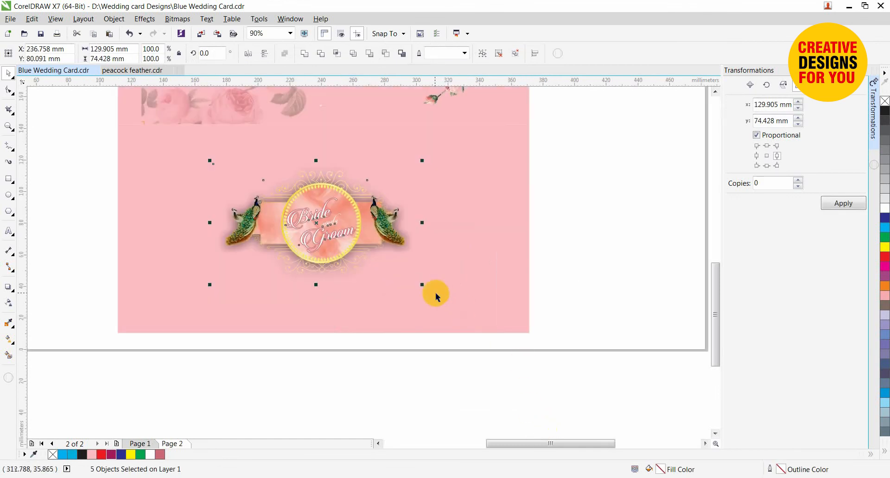
pyautogui.moveTo(423, 287)
pyautogui.mouseDown()
pyautogui.moveTo(413, 290)
pyautogui.moveTo(408, 278)
pyautogui.mouseUp()
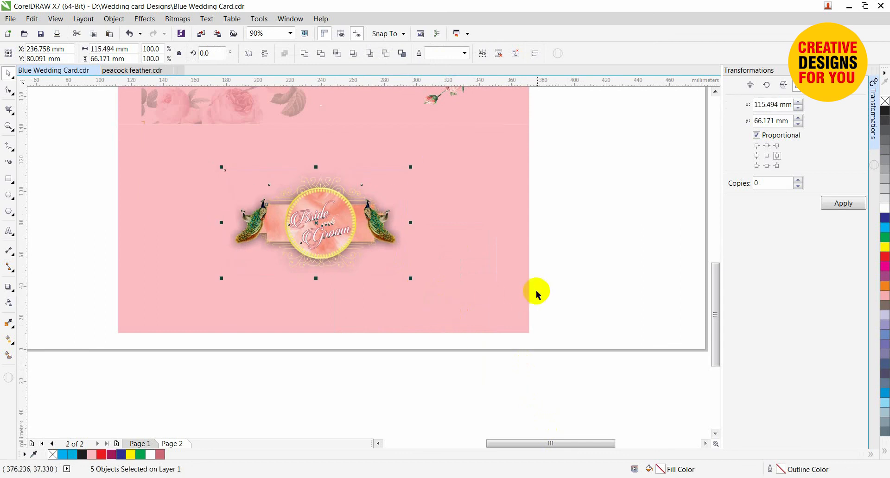
# Step: Extract the peach picture from the emblem's central circle and delete it
pyautogui.click(571, 267)
pyautogui.scroll(2, 188, 220)
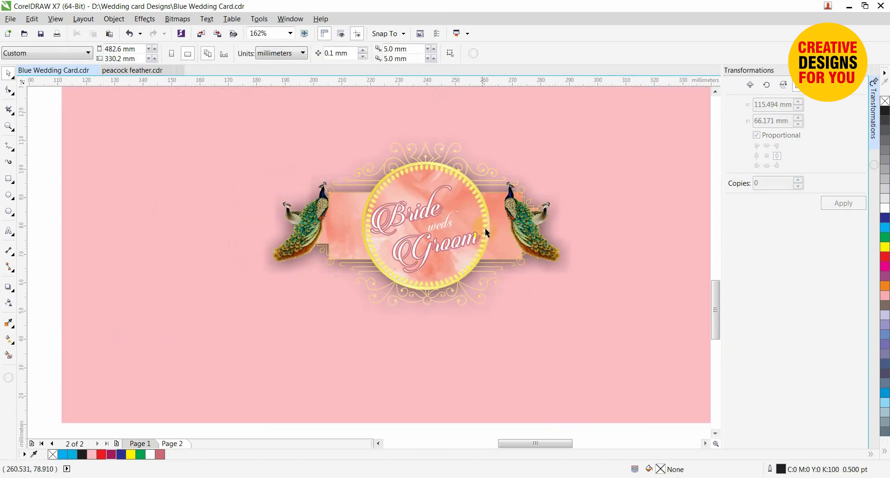
pyautogui.click(469, 211)
pyautogui.rightClick(472, 211)
pyautogui.press('x')
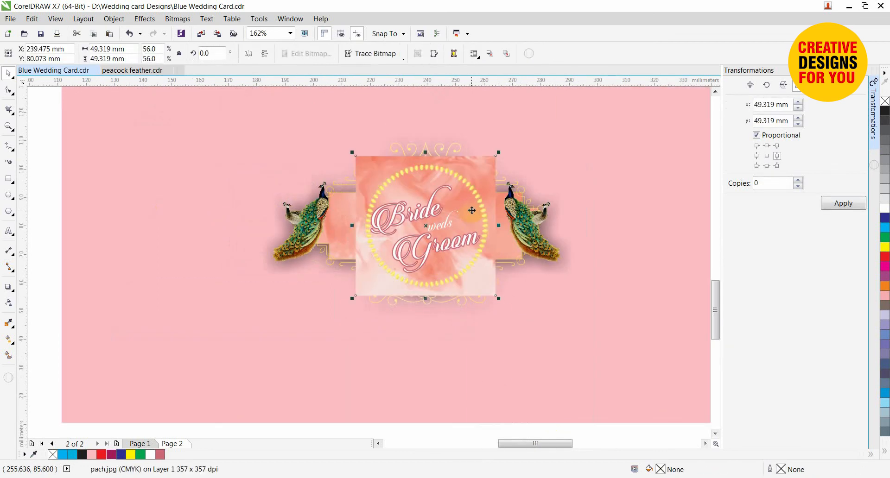
pyautogui.press('Delete')
# Step: Set the emblem circle's frame type to None and fill the circle with cyan blue
pyautogui.click(471, 211)
pyautogui.rightClick(472, 211)
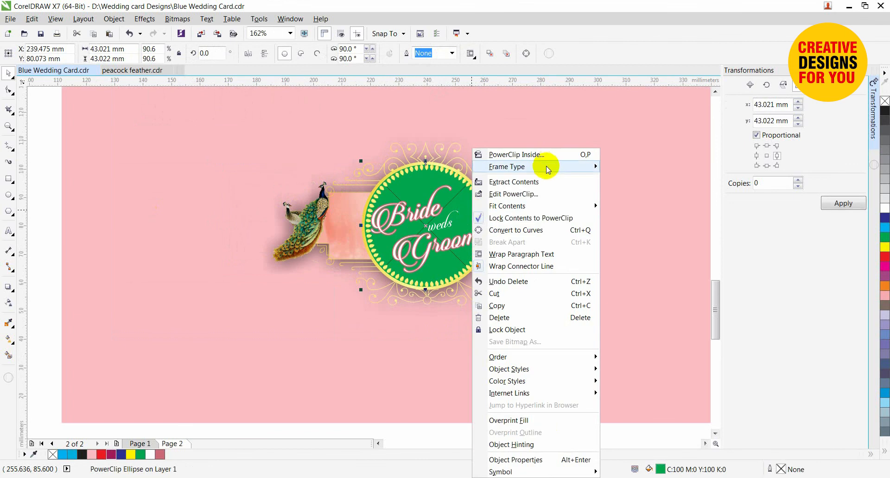
pyautogui.moveTo(548, 168)
pyautogui.click(634, 195)
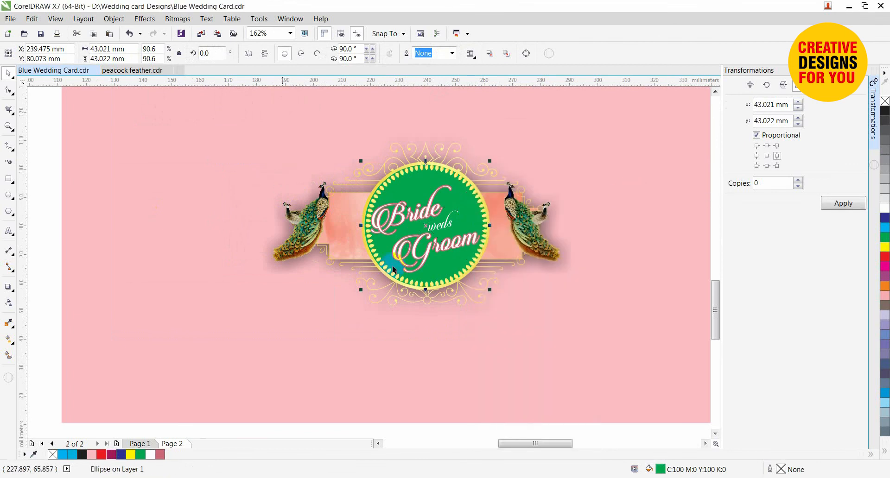
pyautogui.click(74, 455)
pyautogui.click(57, 390)
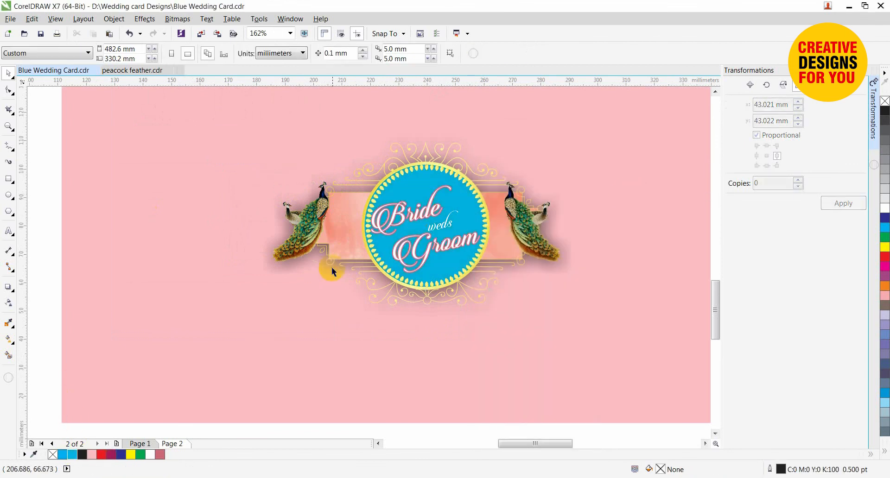
pyautogui.click(336, 253)
pyautogui.rightClick(335, 251)
pyautogui.click(519, 305)
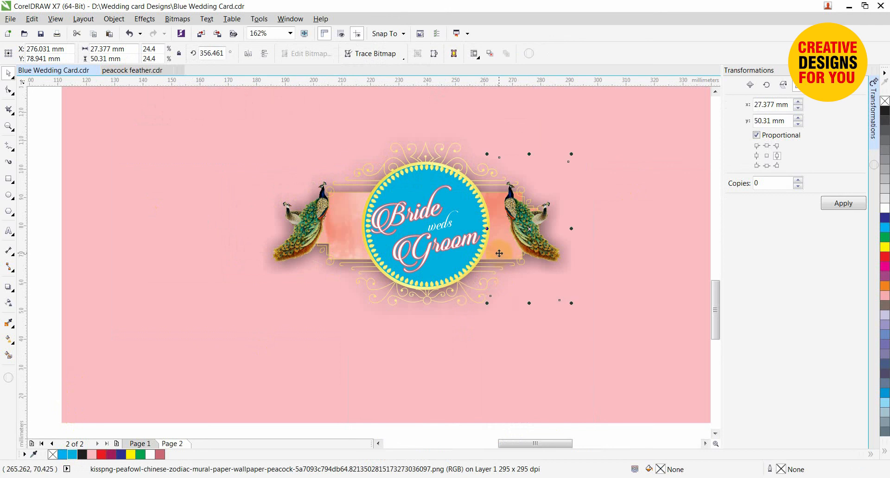
pyautogui.moveTo(496, 255); pyautogui.dragTo(499, 255)
pyautogui.hotkey('ctrl', 'z')
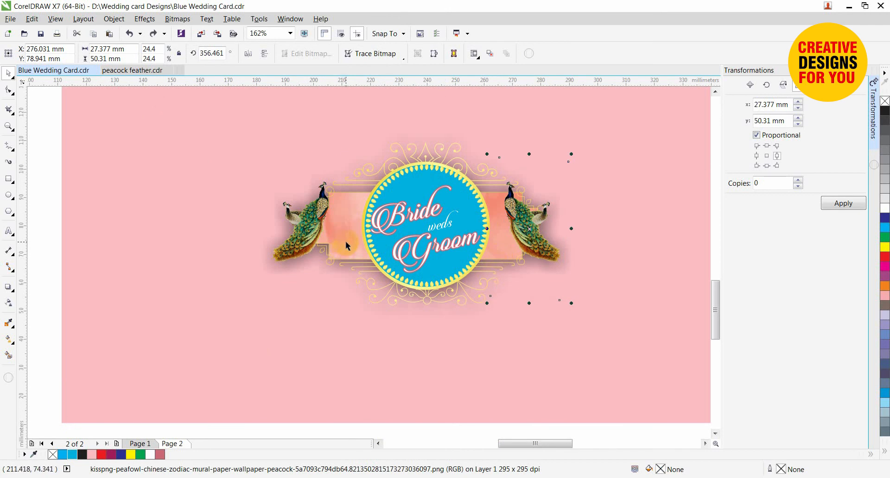
# Step: Select the peach ribbon frame behind the emblem with the help of wireframe view and open its PowerClip options
pyautogui.hotkey('alt', 'v')
pyautogui.press('w')
pyautogui.hotkey('alt', 'v')
pyautogui.press('e')
pyautogui.click(353, 247)
pyautogui.rightClick(354, 247)
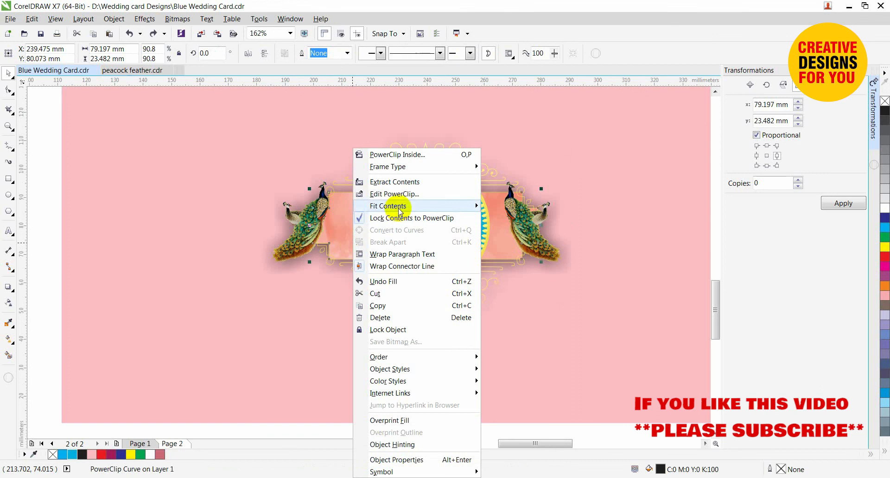